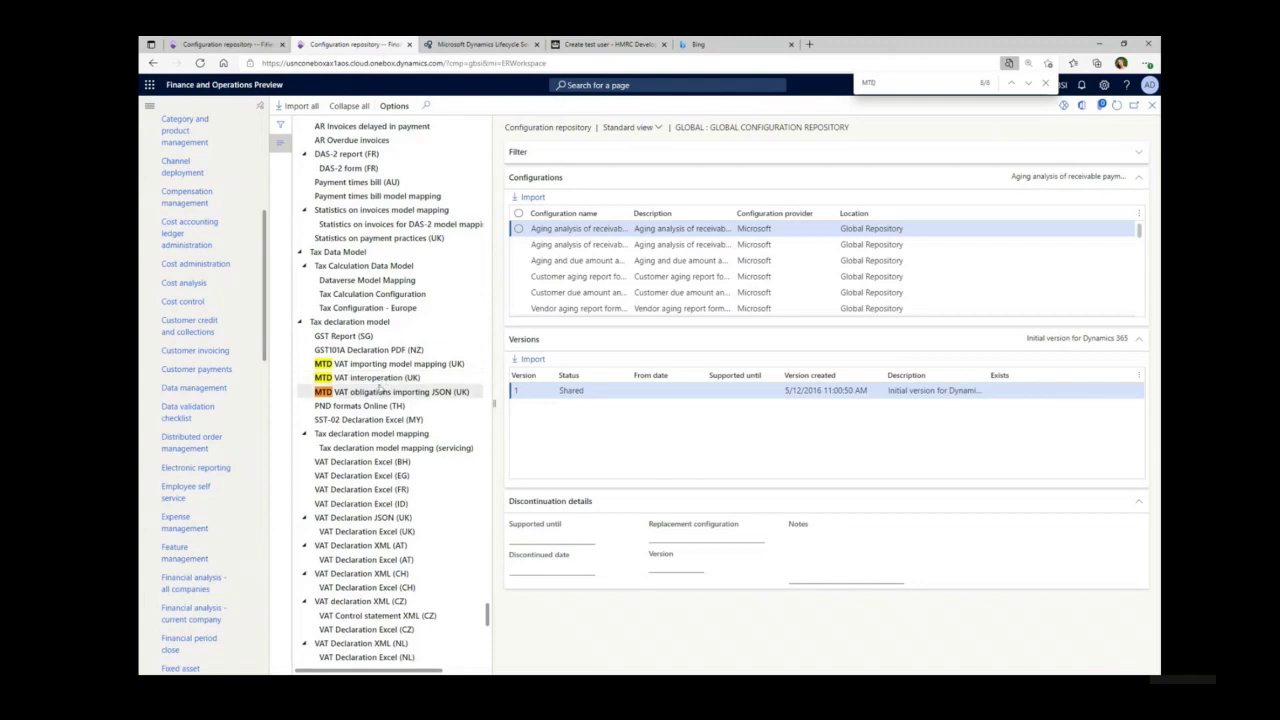
# Import version 31.9 of the MTD VAT interoperation (UK) configuration from the Global repository
pyautogui.click(381, 380)
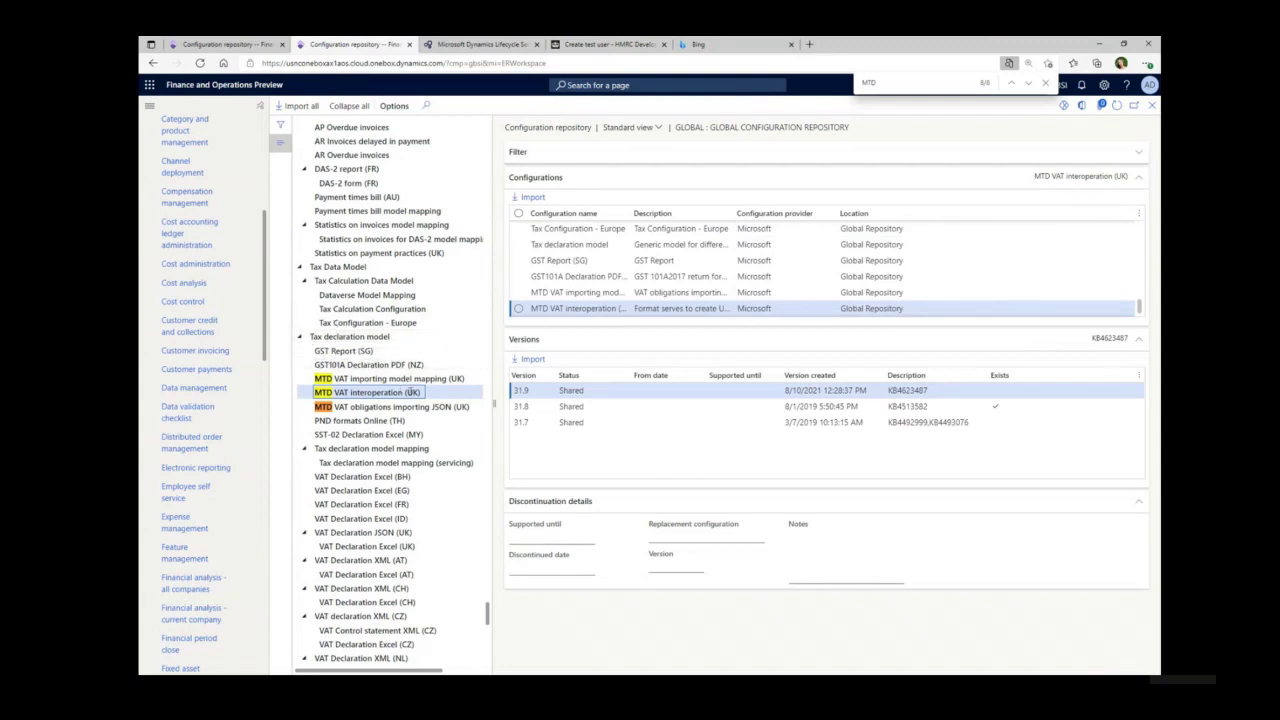
pyautogui.click(540, 394)
pyautogui.click(533, 362)
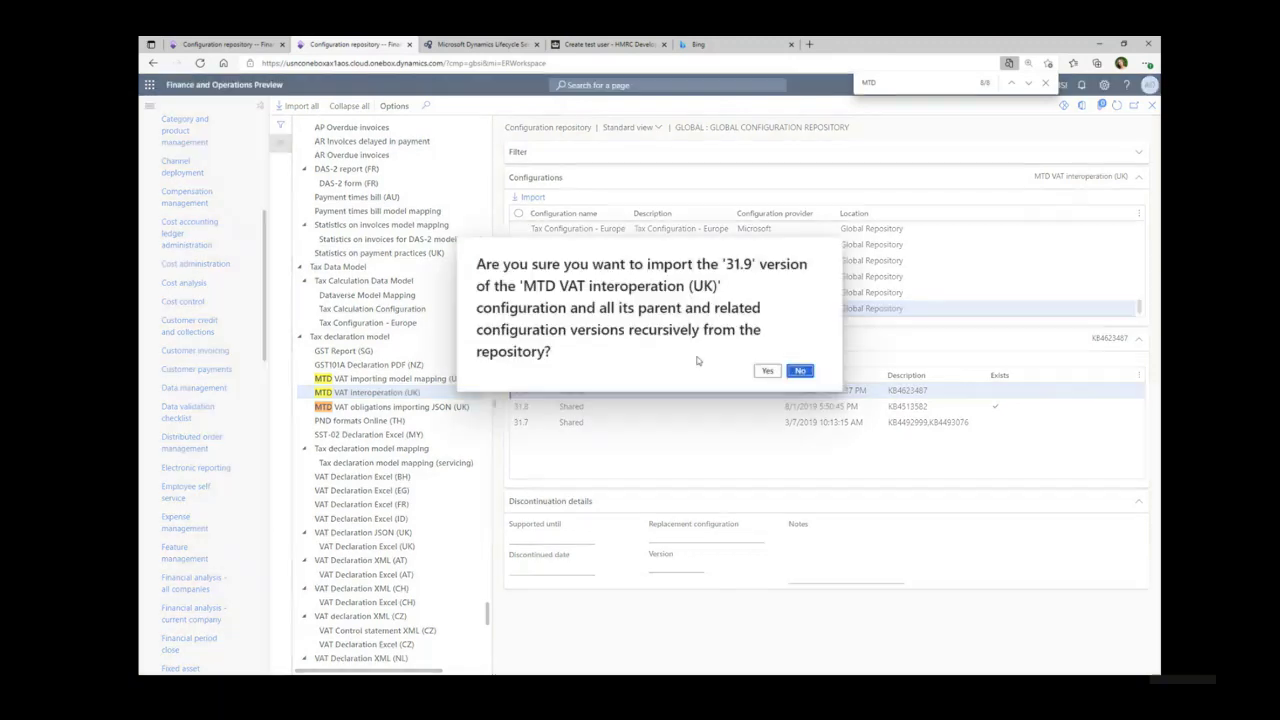
pyautogui.click(767, 371)
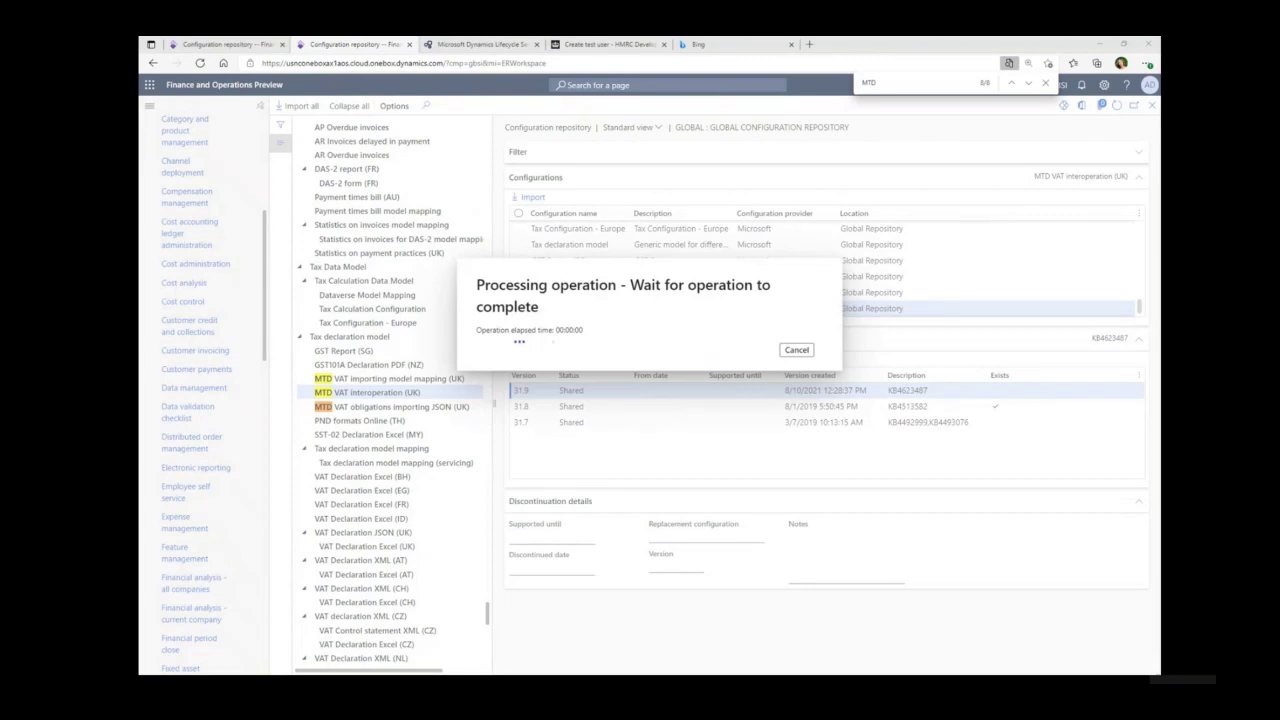
# Find the MTD VAT authorization format (UK) configuration under the Electronic Messages framework model and import its version 41.13
pyautogui.click(1029, 85)
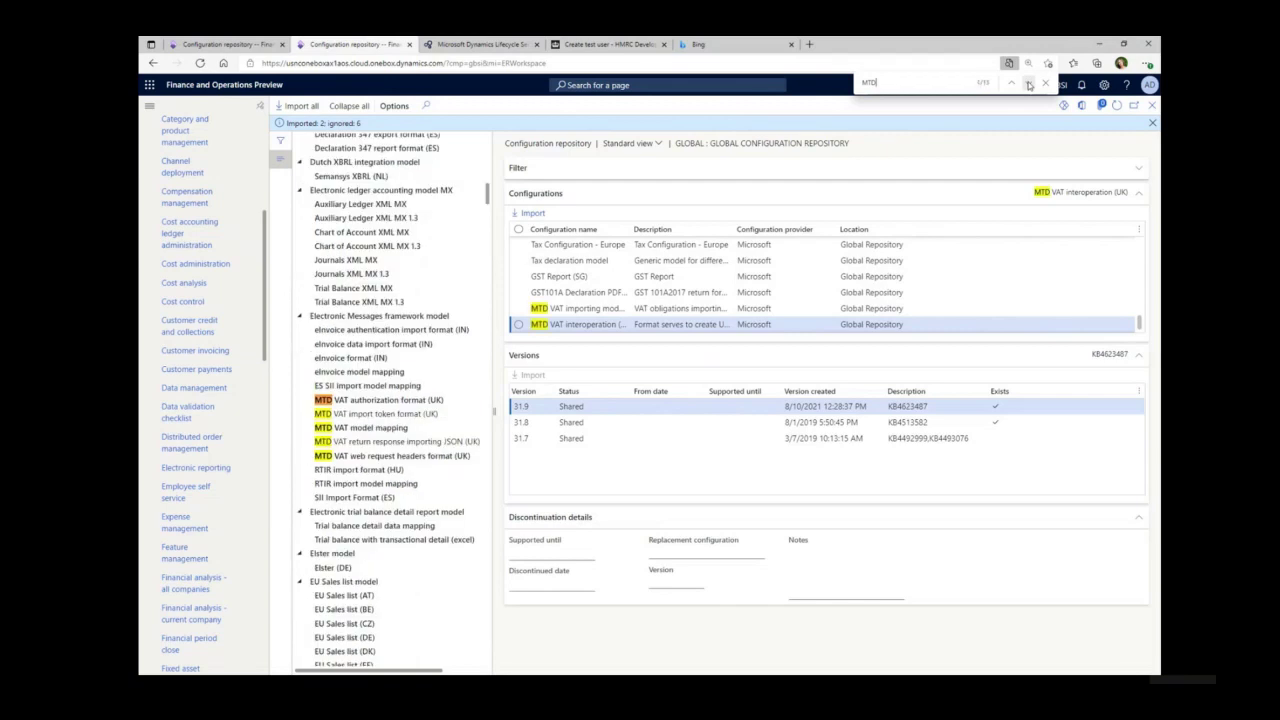
pyautogui.click(353, 400)
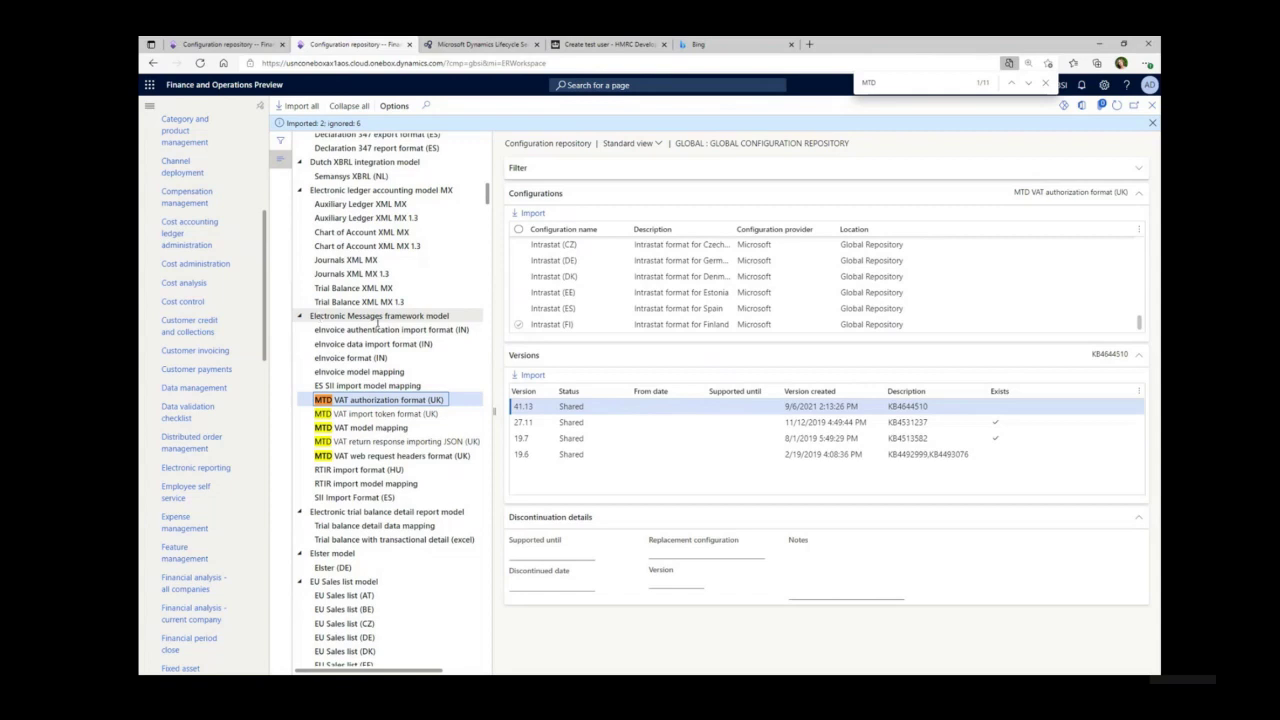
pyautogui.click(515, 406)
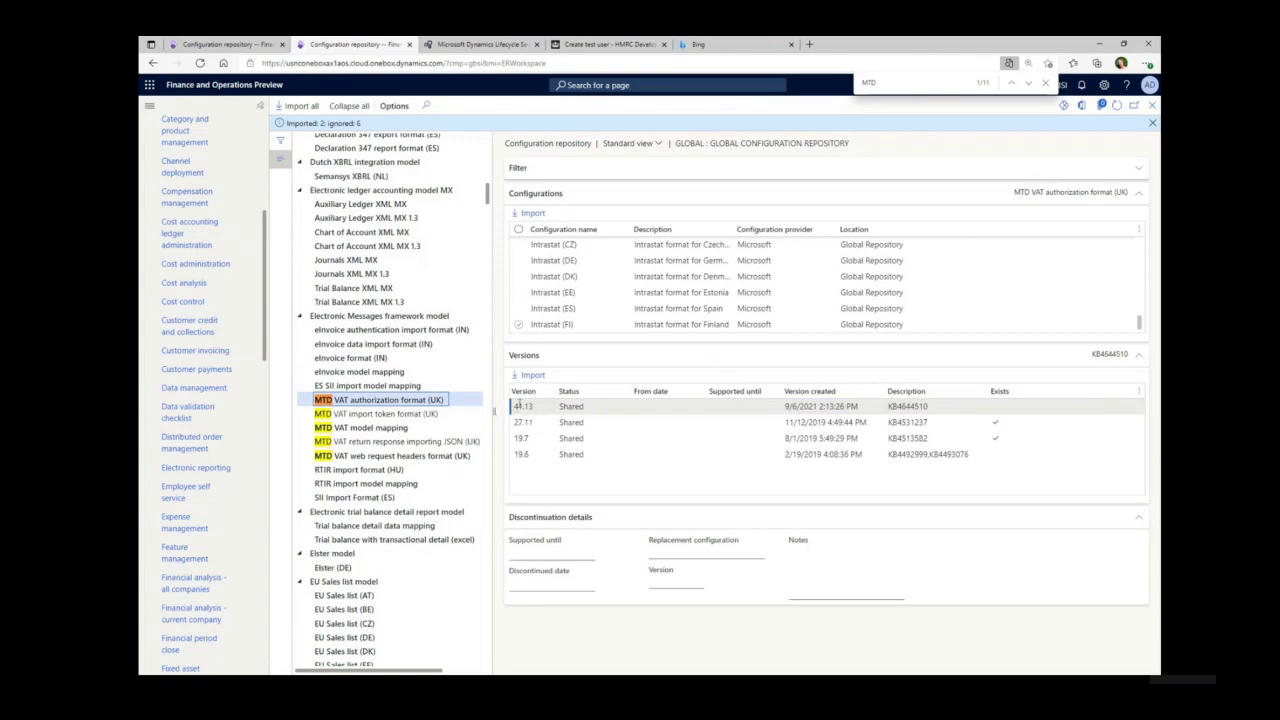
pyautogui.click(530, 376)
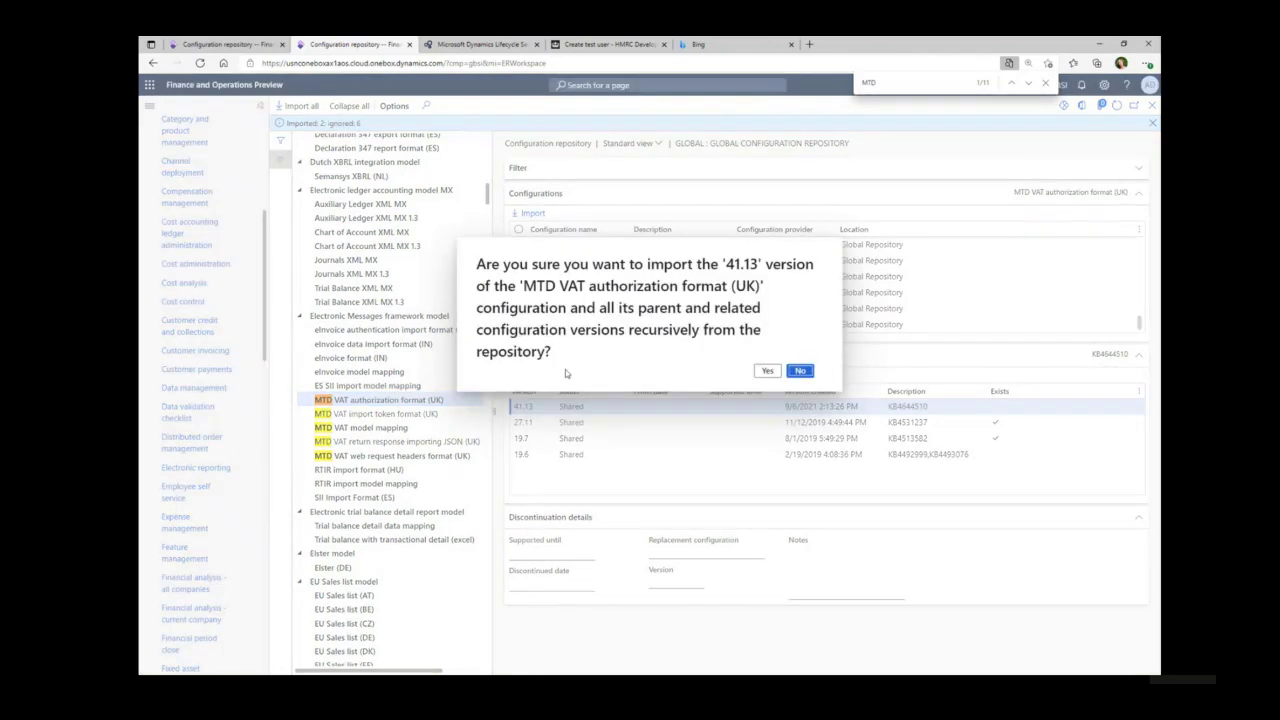
pyautogui.click(767, 371)
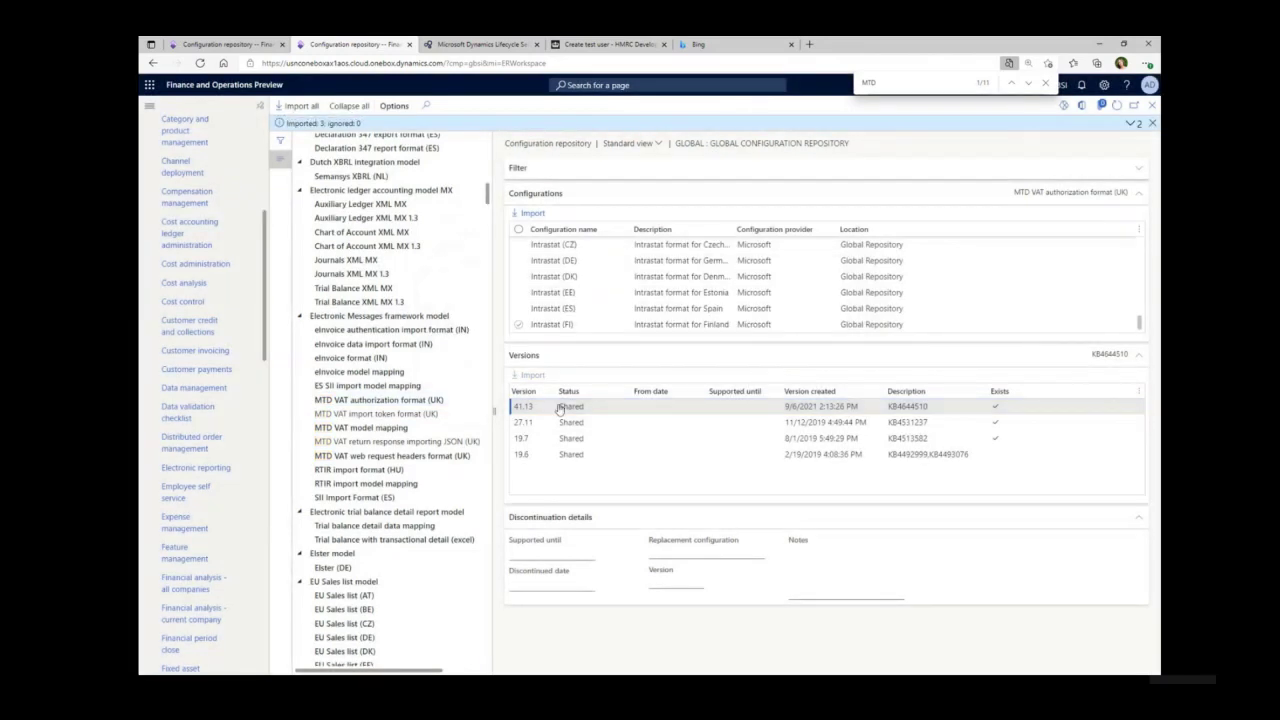
# Import version 41.45 of the MTD VAT web request headers format (UK) configuration
pyautogui.click(380, 457)
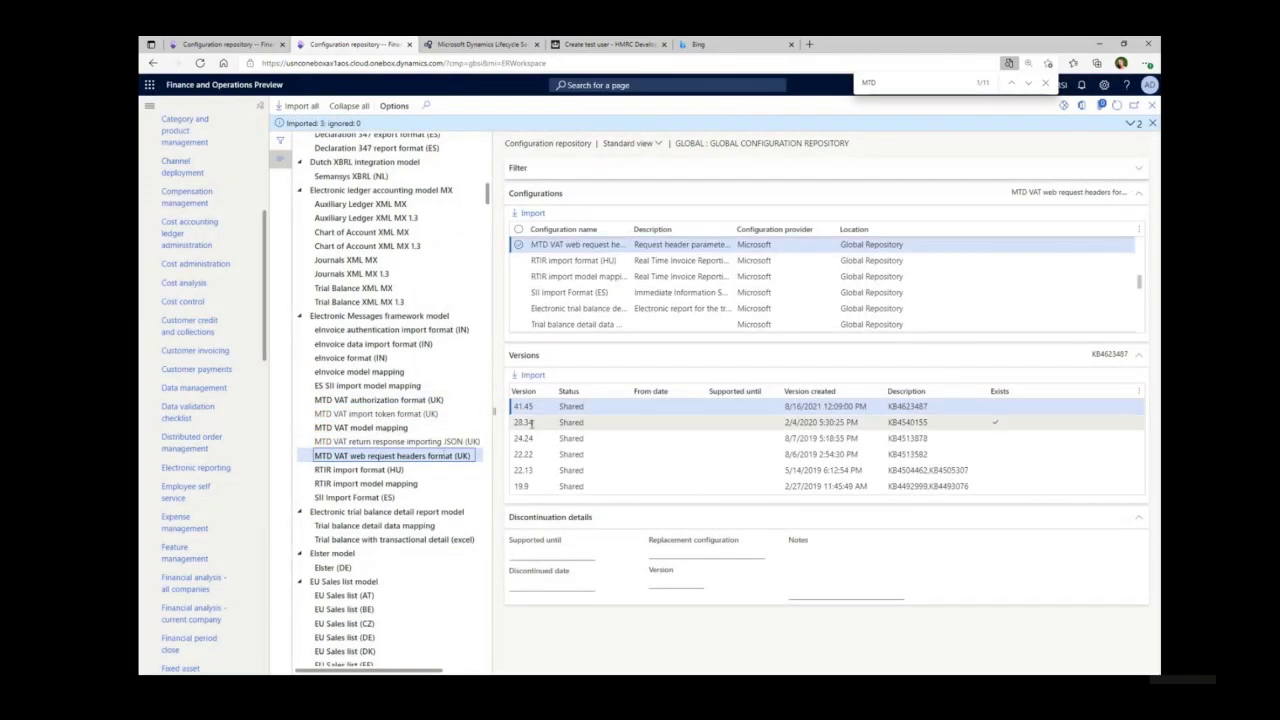
pyautogui.click(520, 406)
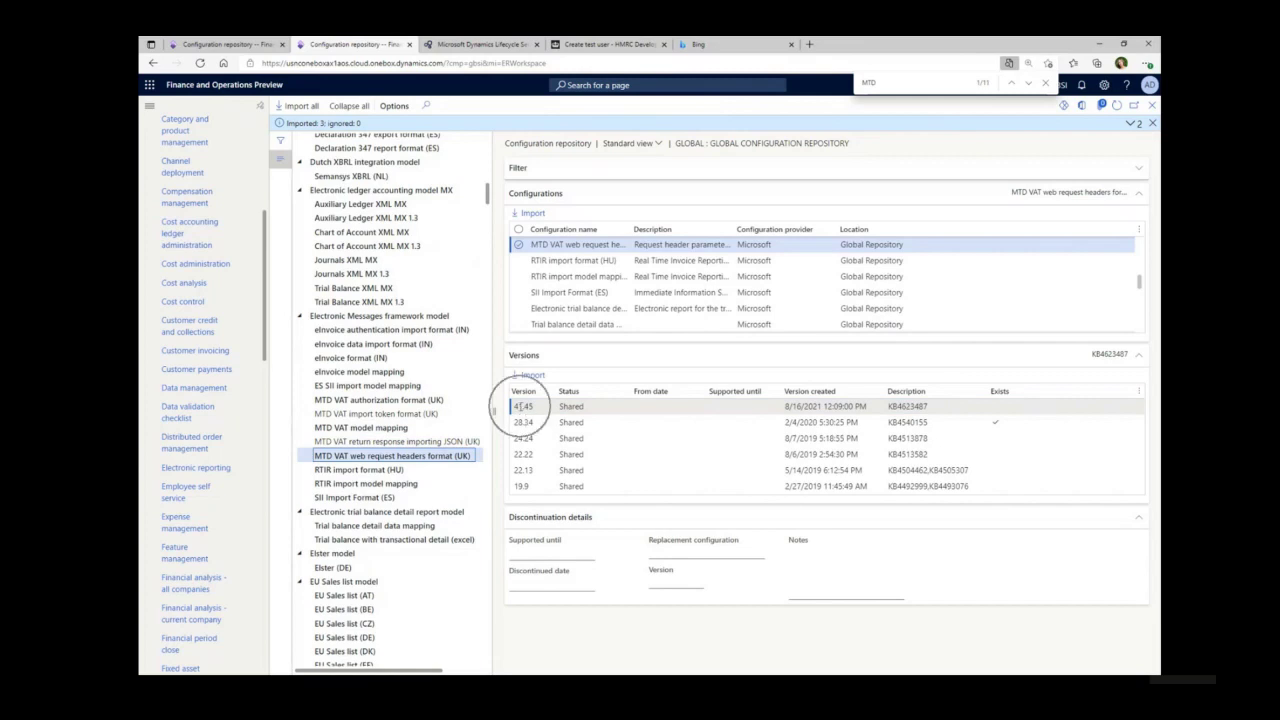
pyautogui.click(529, 378)
pyautogui.click(763, 370)
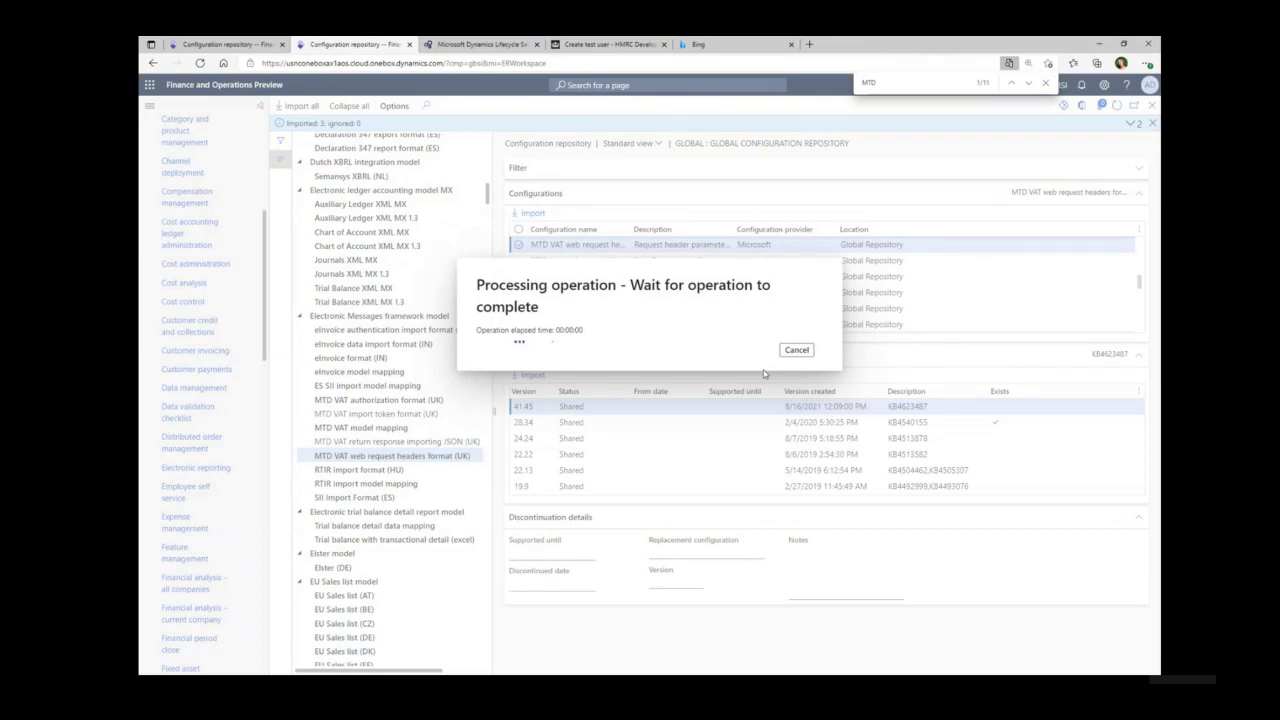
# Check whether the latest versions of MTD VAT model mapping and the Electronic Messages framework model already exist in the system
pyautogui.click(397, 428)
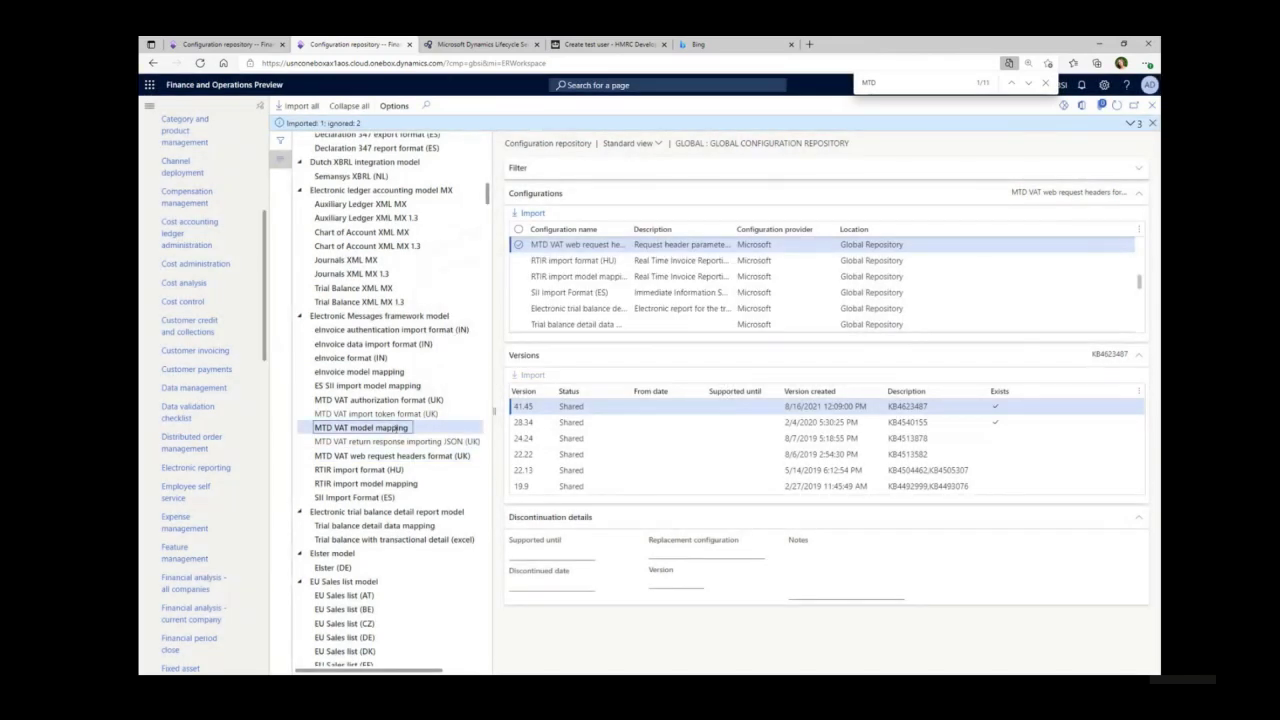
pyautogui.click(530, 407)
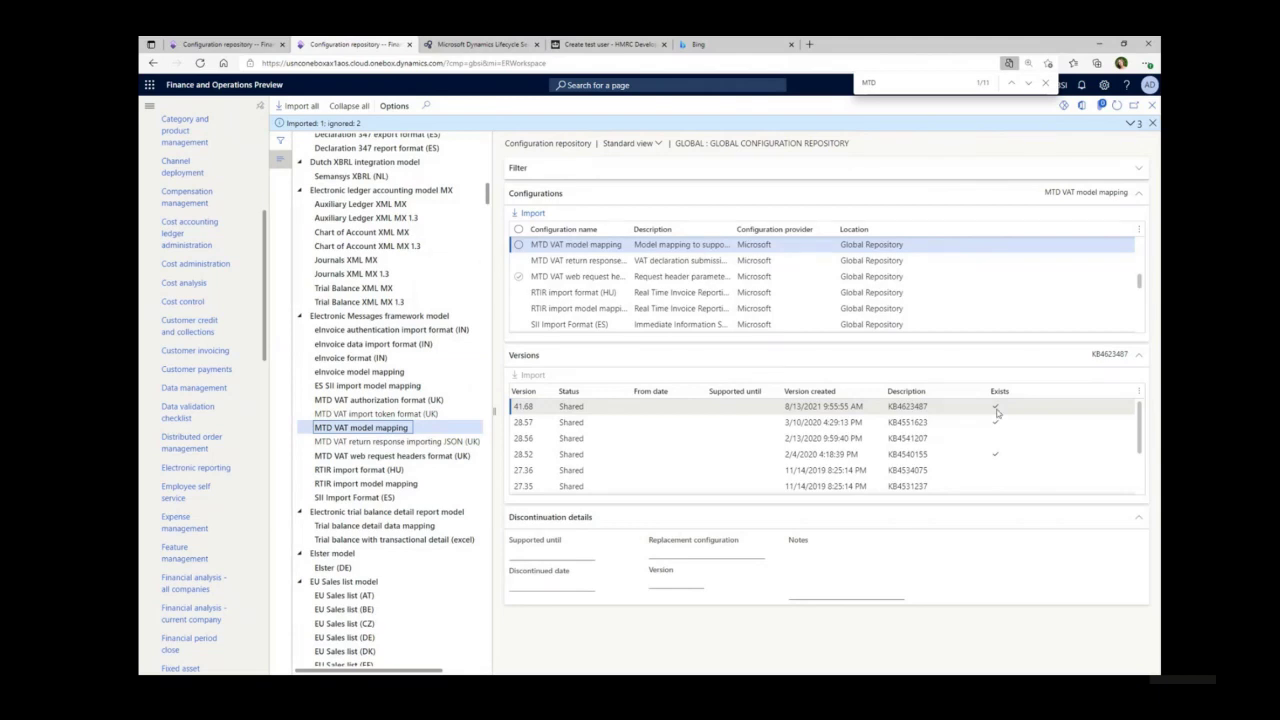
pyautogui.click(997, 410)
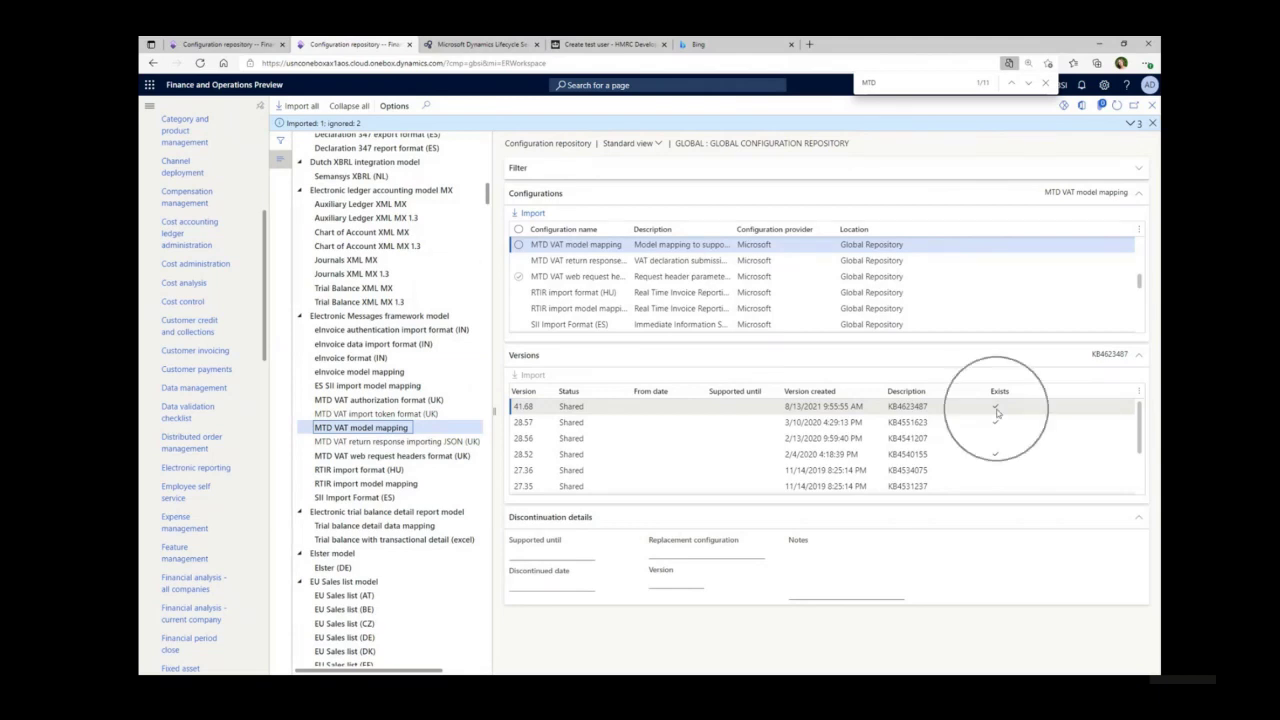
pyautogui.click(380, 315)
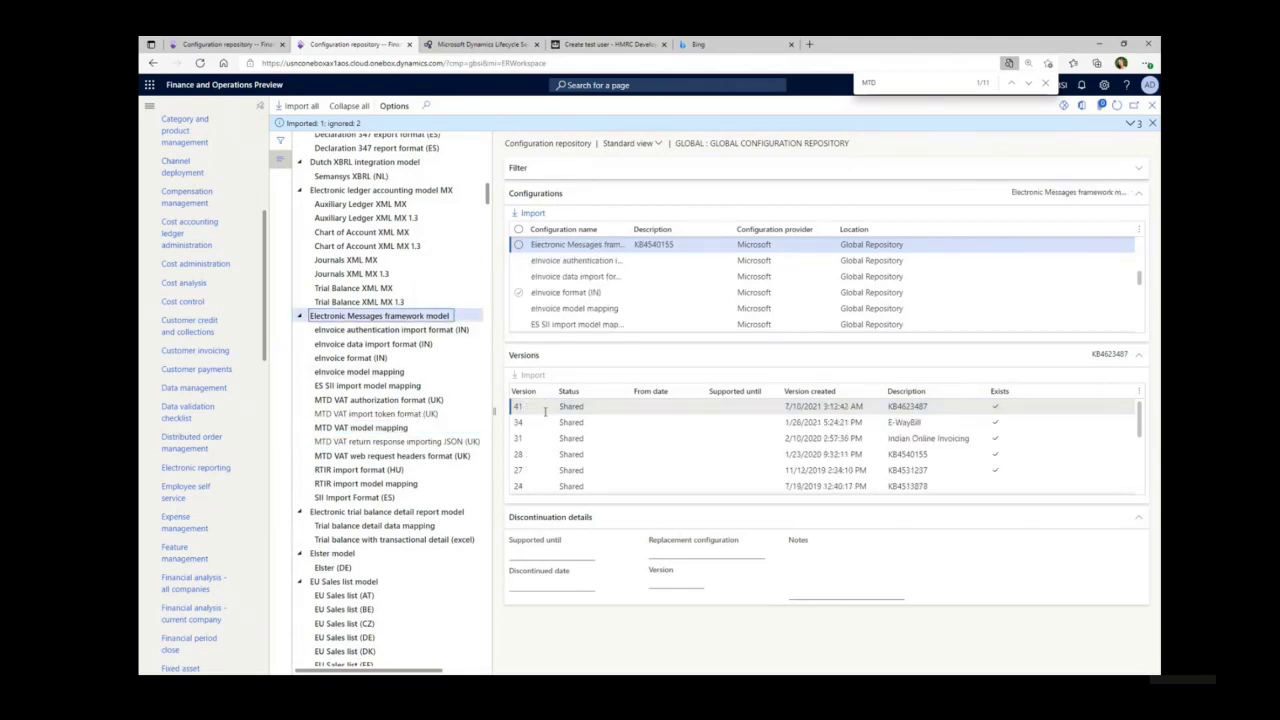
pyautogui.click(519, 410)
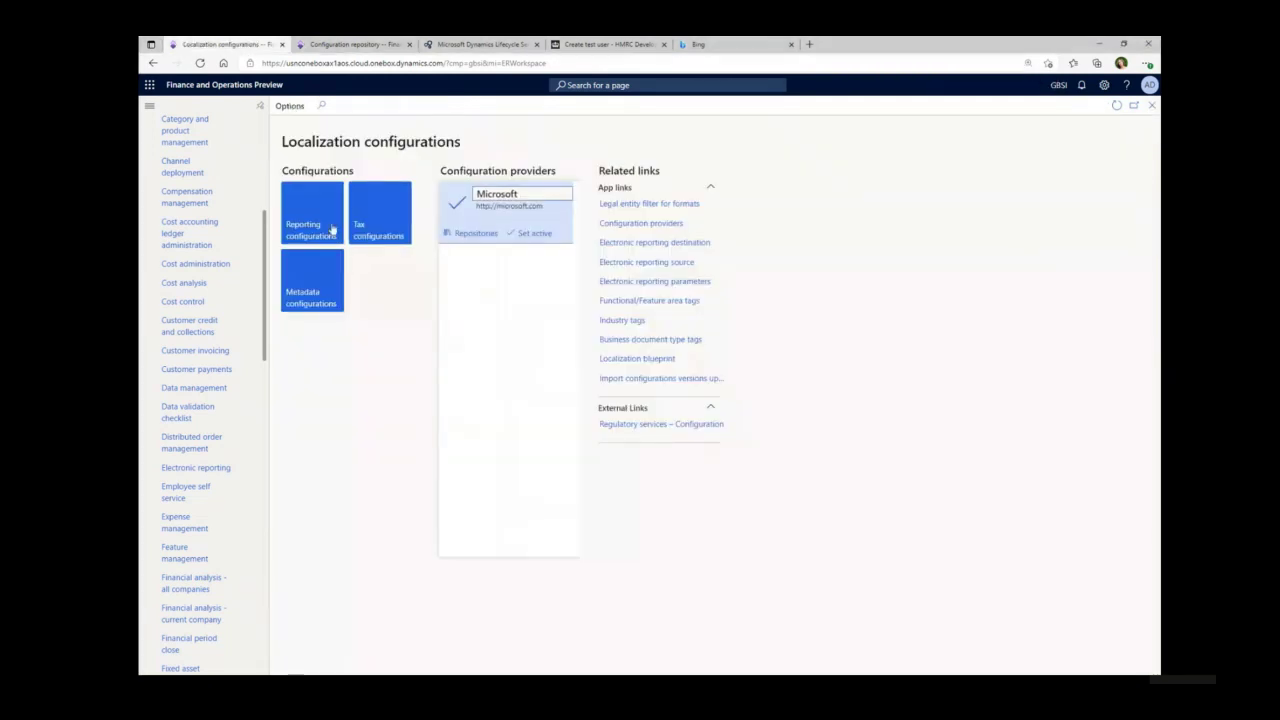
# Open the reporting configurations and copy the KB number from version 41.45 of MTD VAT web request headers format (UK)
pyautogui.click(311, 227)
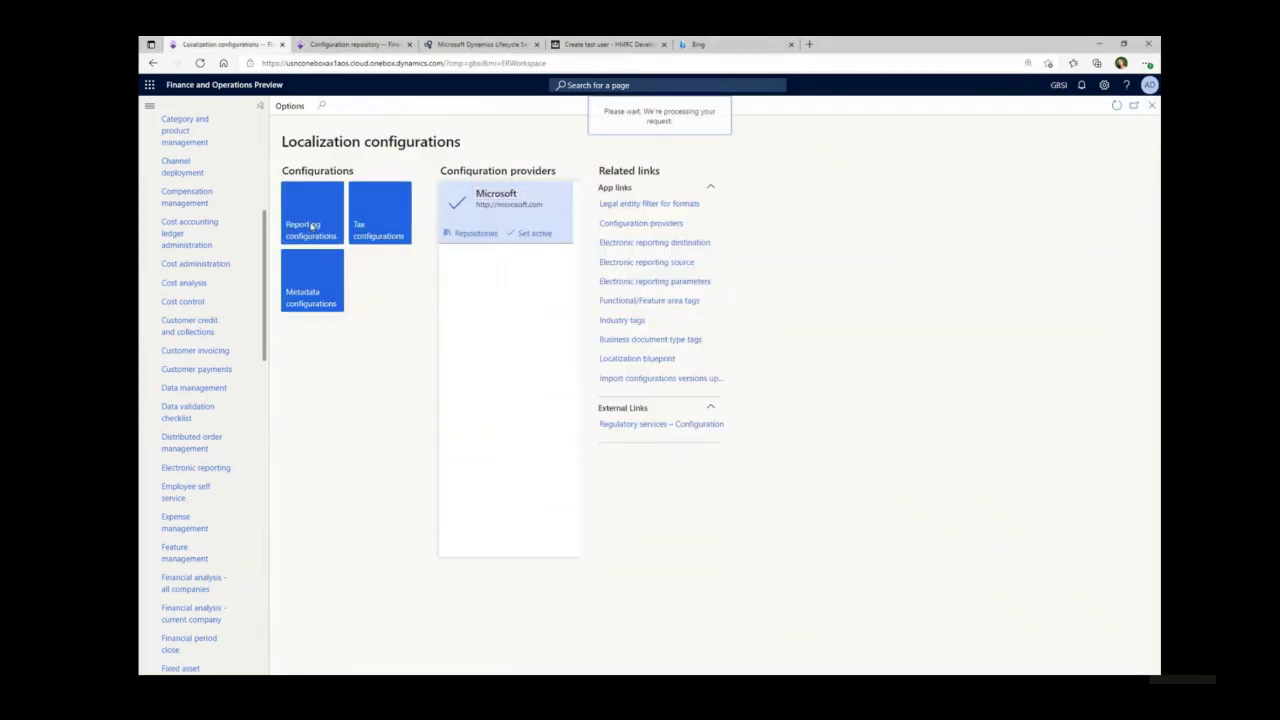
pyautogui.click(298, 148)
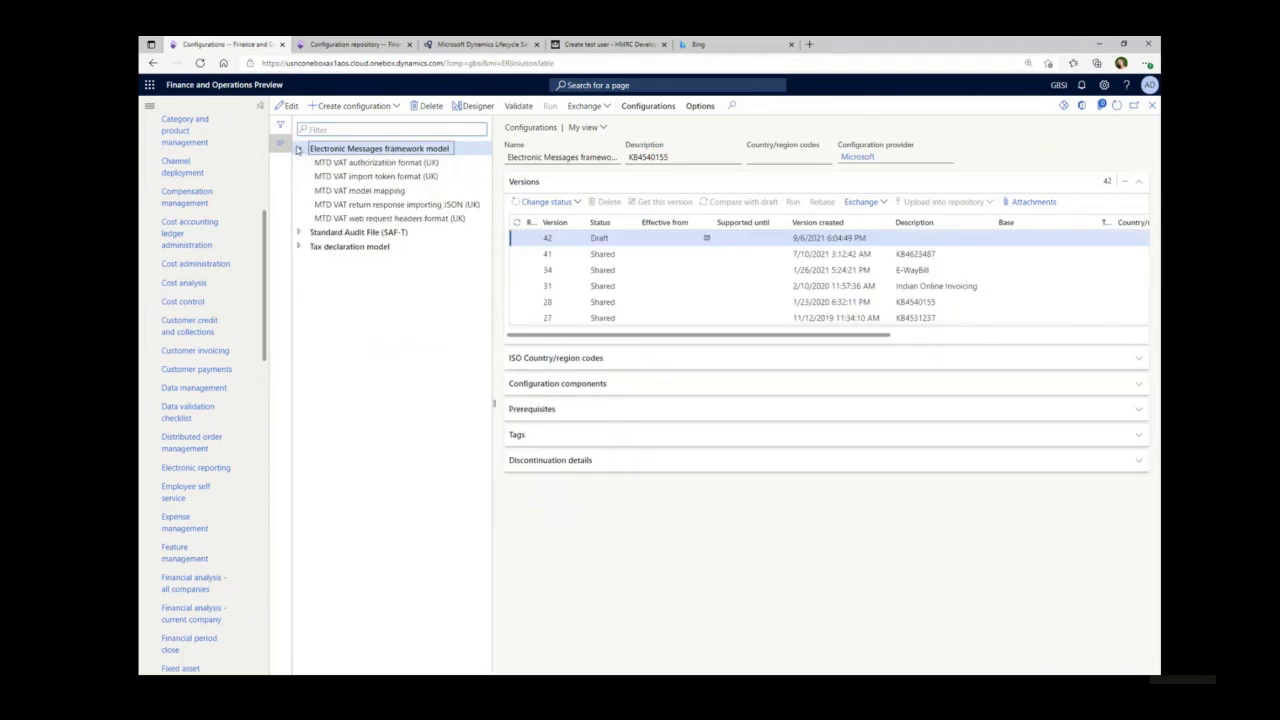
pyautogui.click(430, 217)
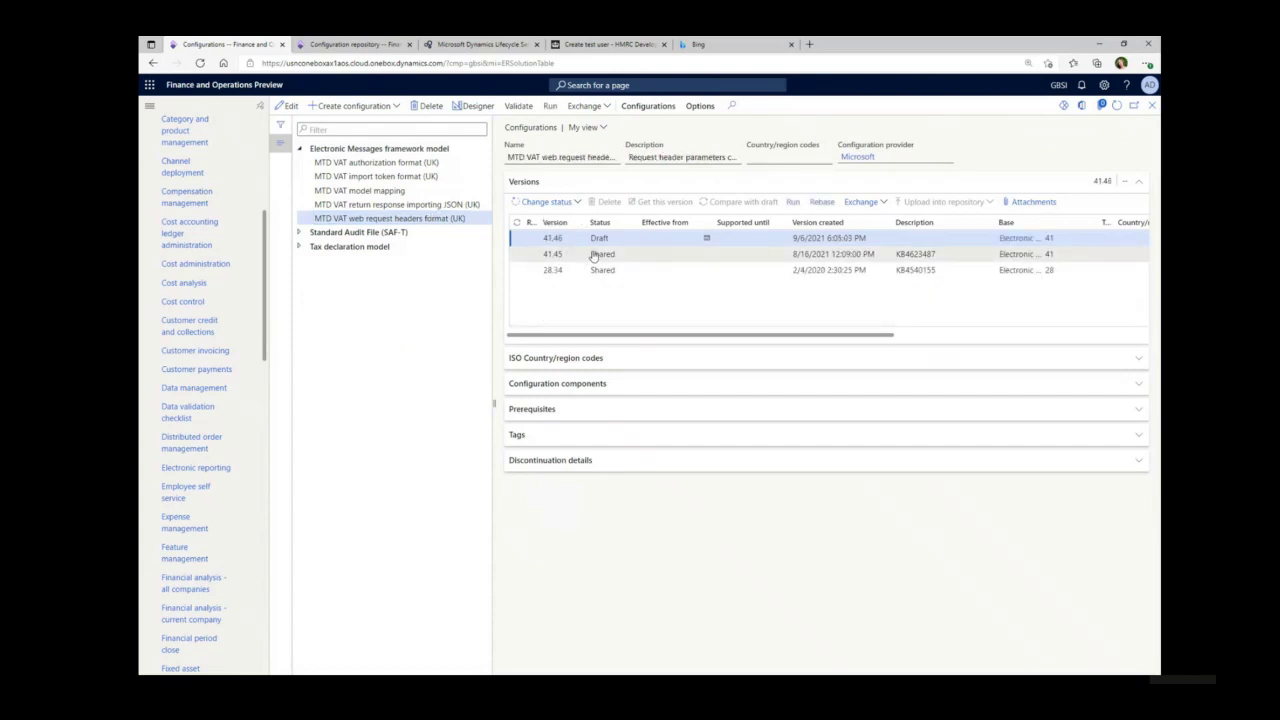
pyautogui.click(592, 254)
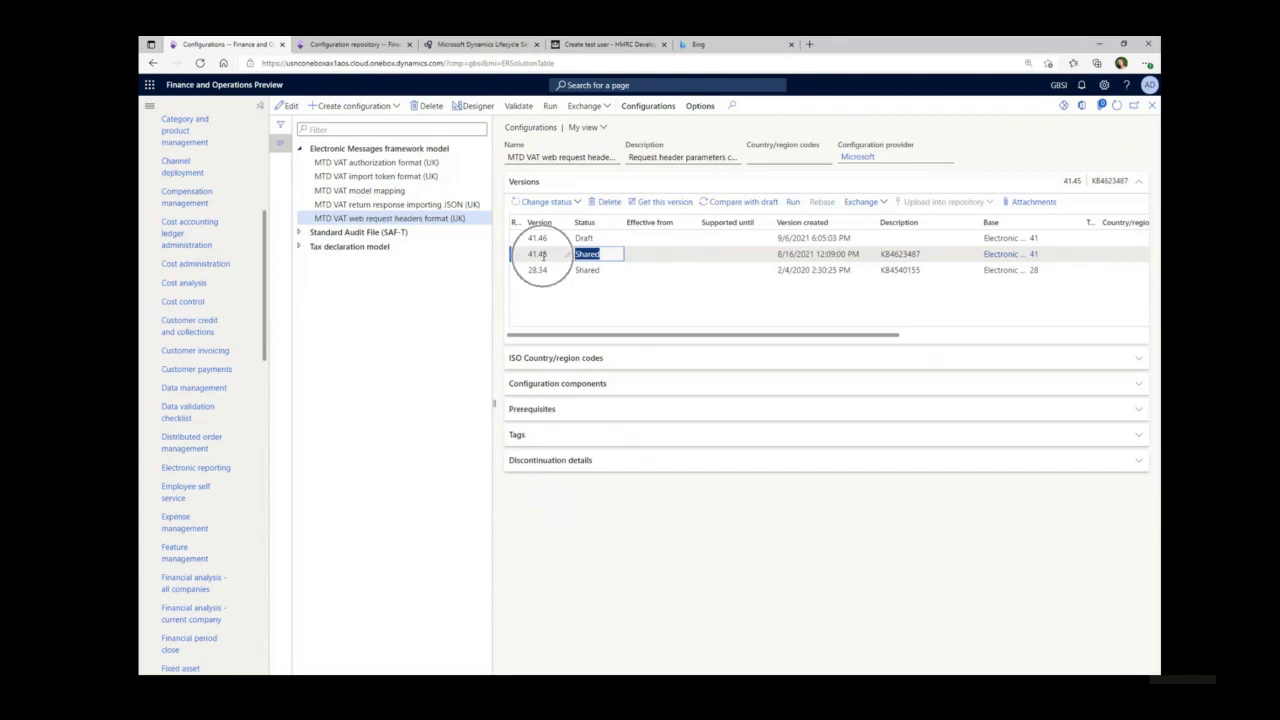
pyautogui.click(886, 255)
pyautogui.moveTo(890, 254); pyautogui.dragTo(922, 254)
pyautogui.hotkey('ctrl', 'c')
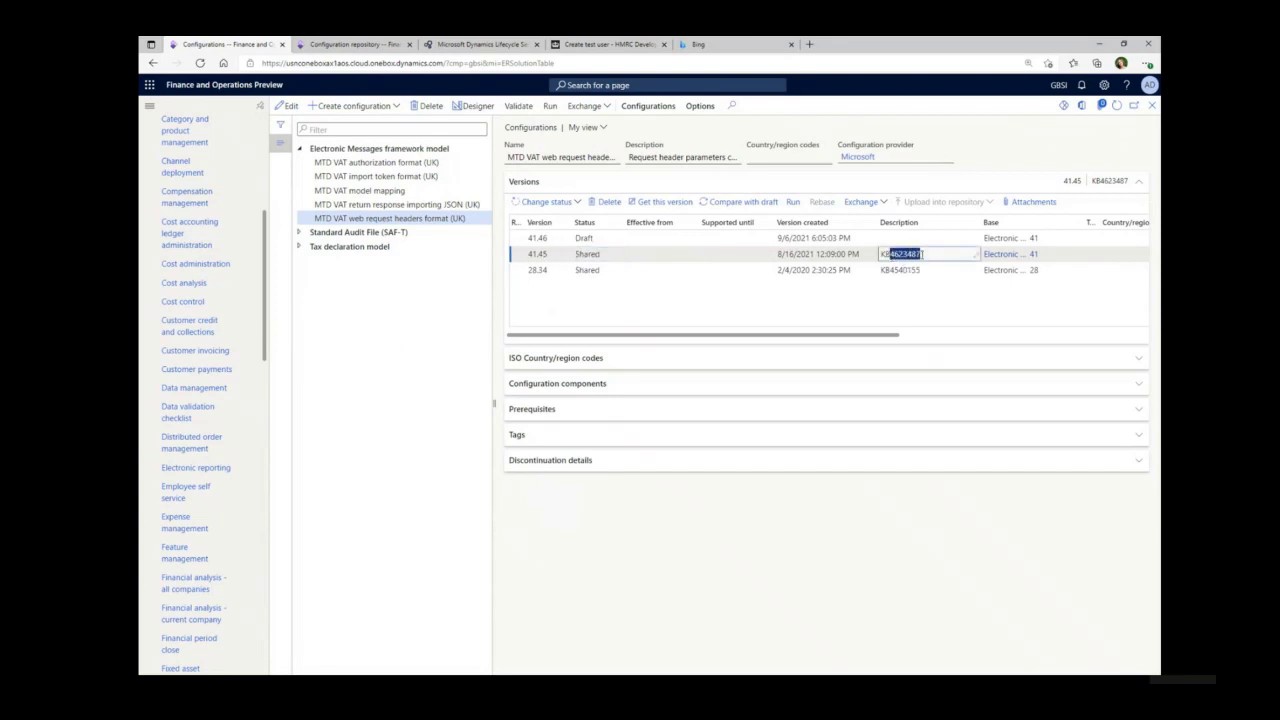
# Search Lifecycle Services issues for 4623487 and open the "United Kingdom - MTD fraud prevention 2021" issue to read its change description
pyautogui.click(433, 46)
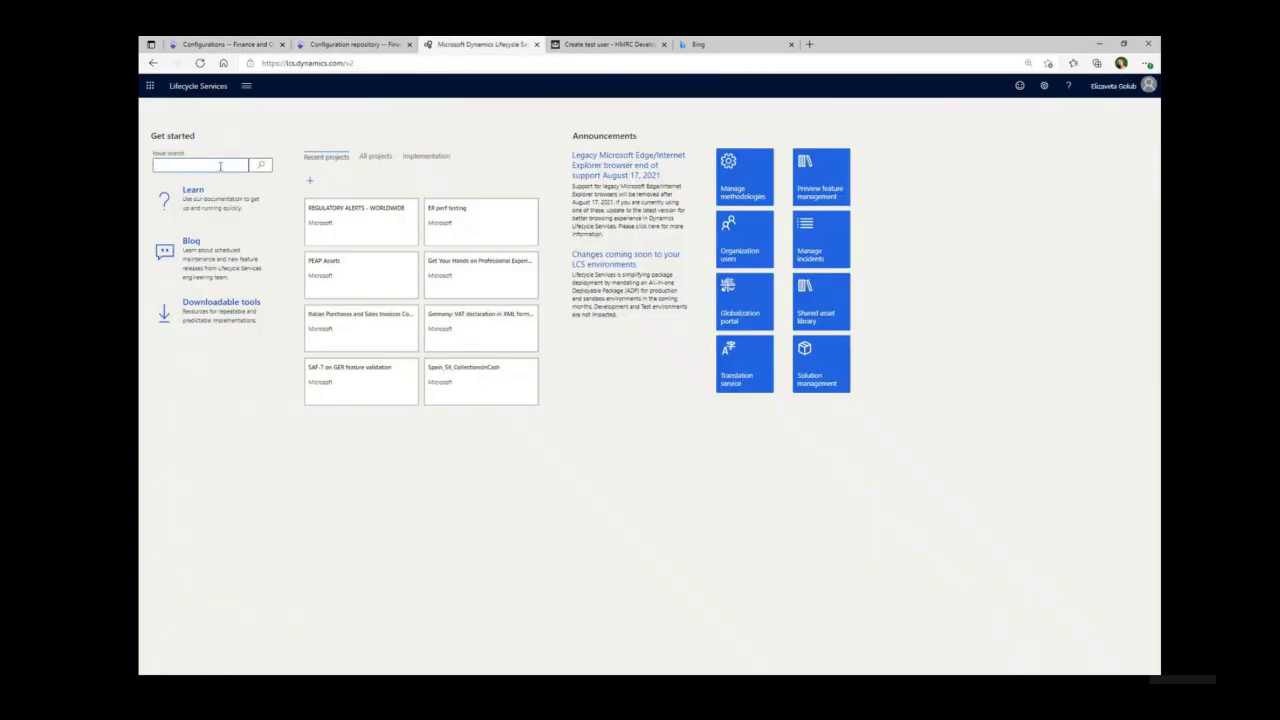
pyautogui.hotkey('ctrl', 'v')
pyautogui.click(261, 165)
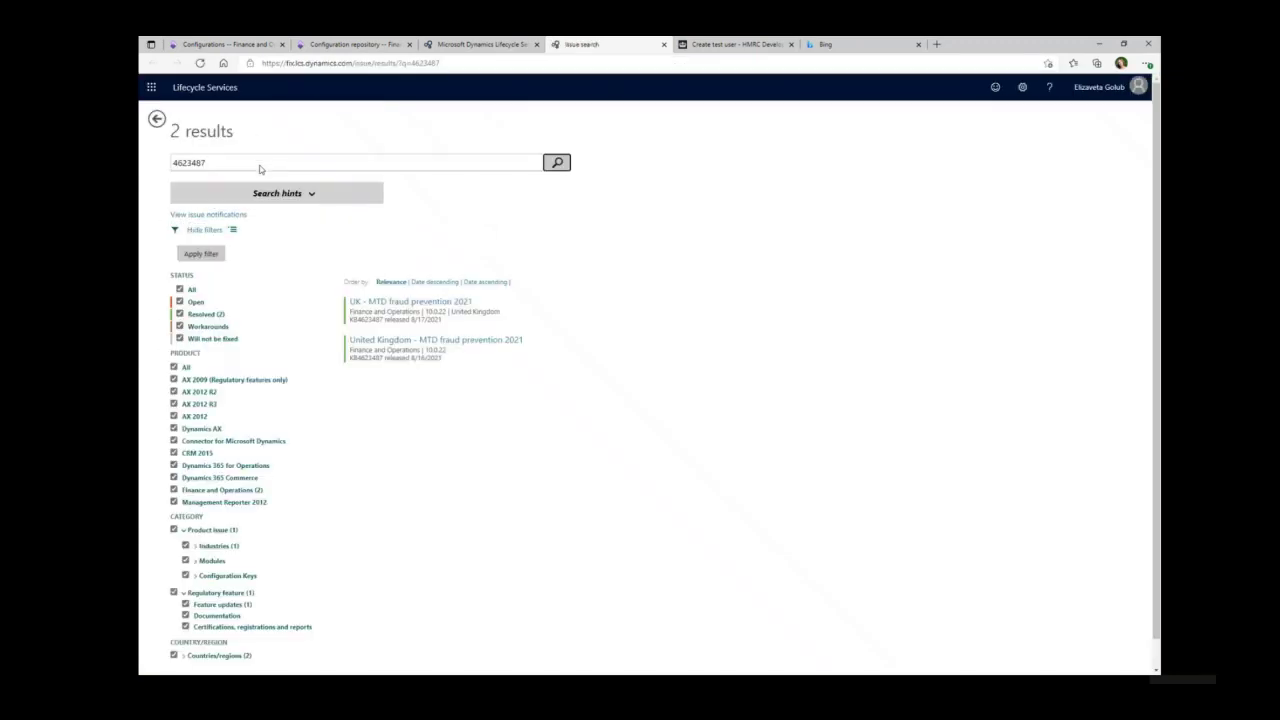
pyautogui.click(441, 341)
pyautogui.scroll(-3, 441, 343)
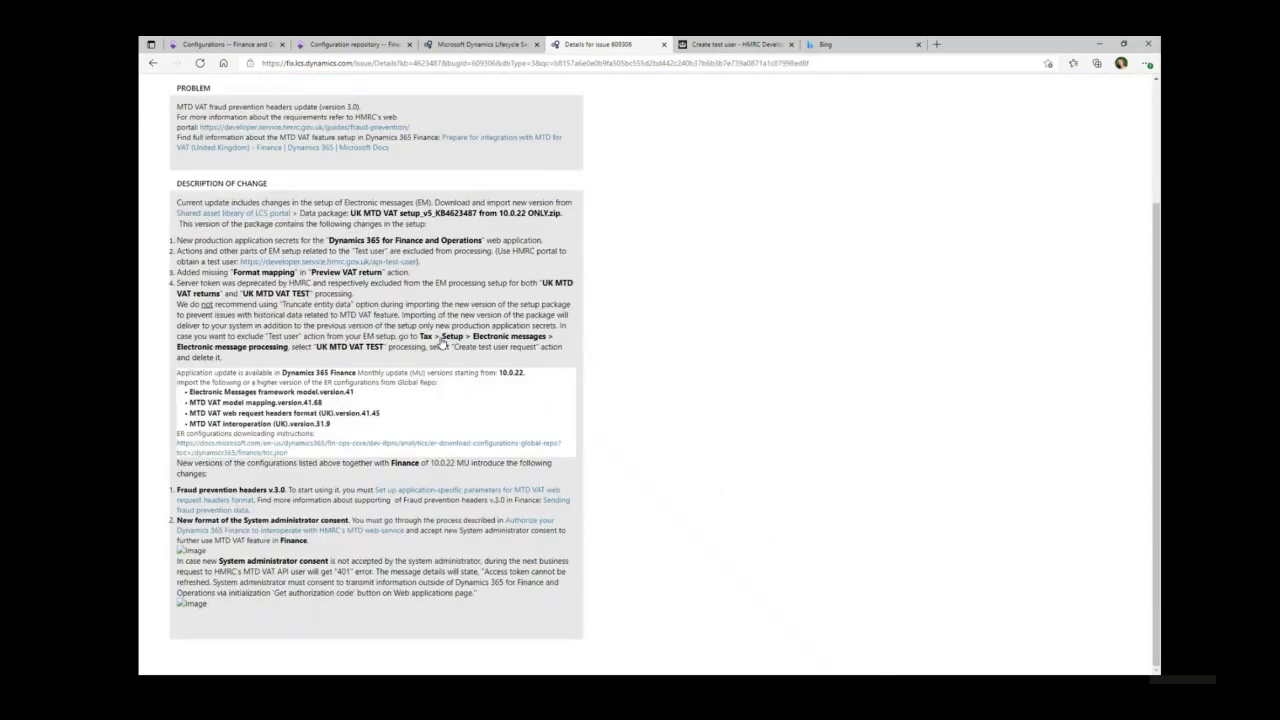
# Return to Finance and Operations, open the application specific parameters setup for MTD VAT web request headers format (UK) and select version 41.45
pyautogui.click(214, 44)
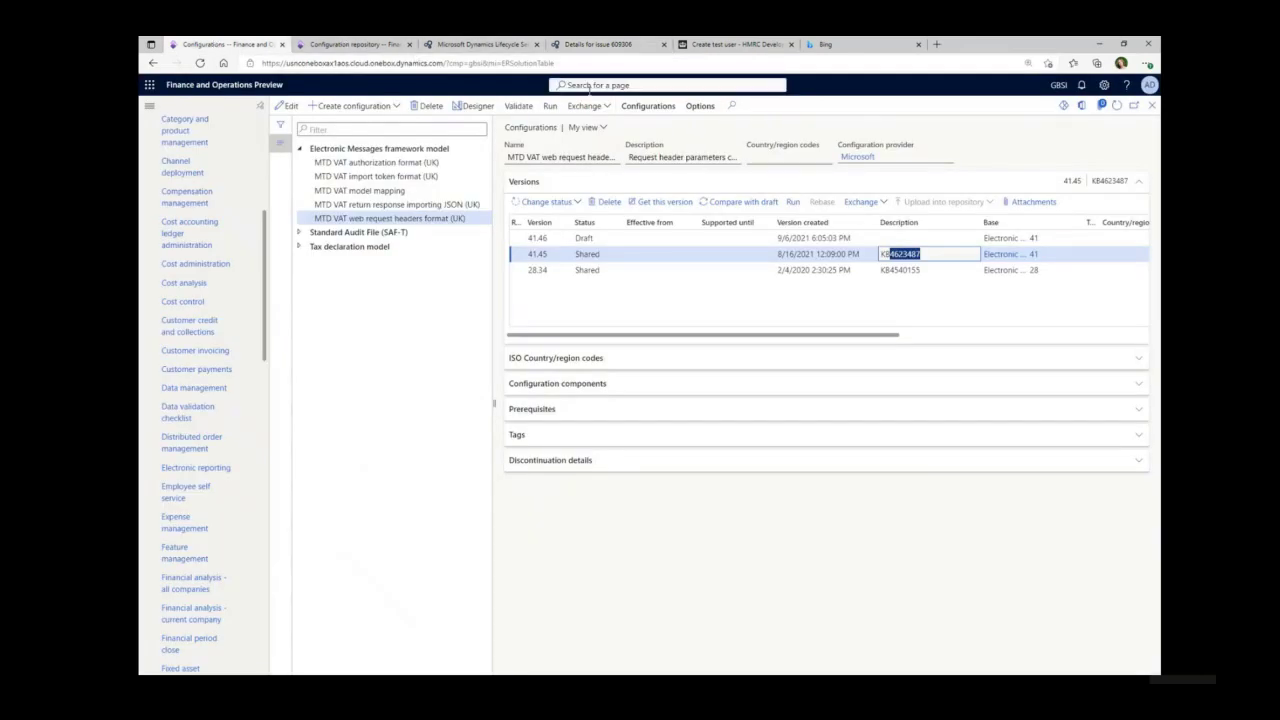
pyautogui.click(632, 107)
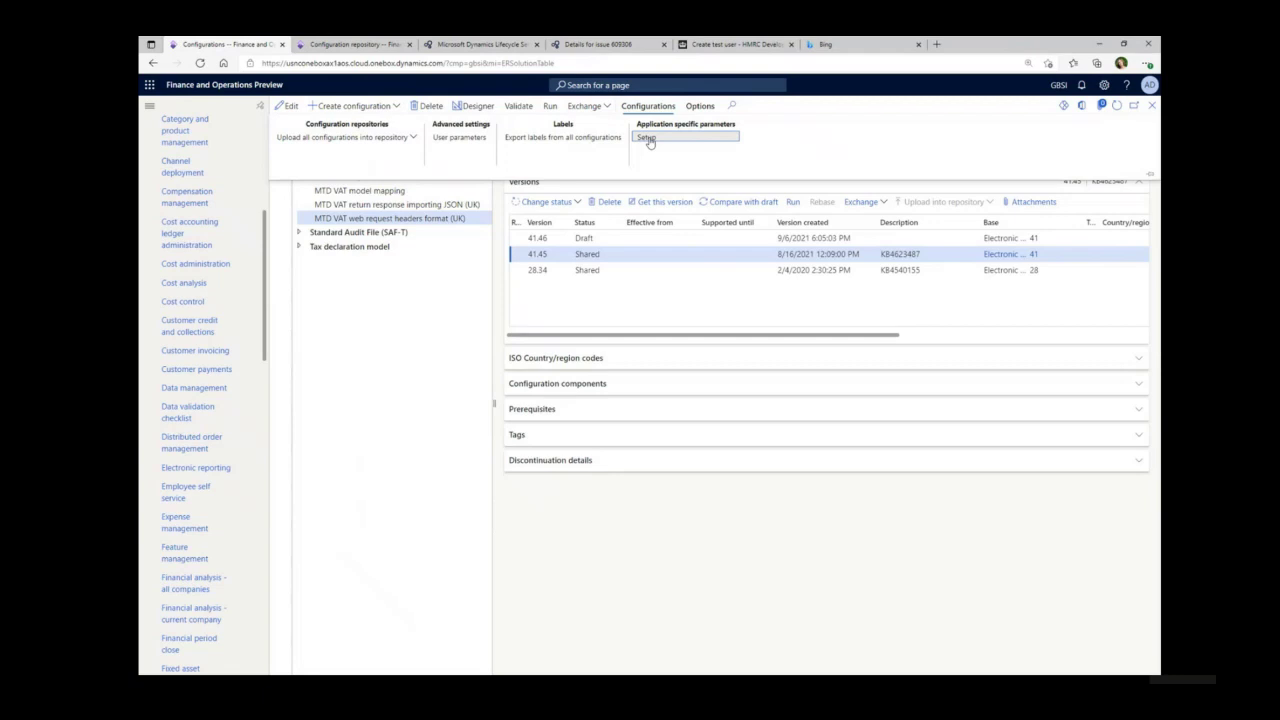
pyautogui.click(647, 138)
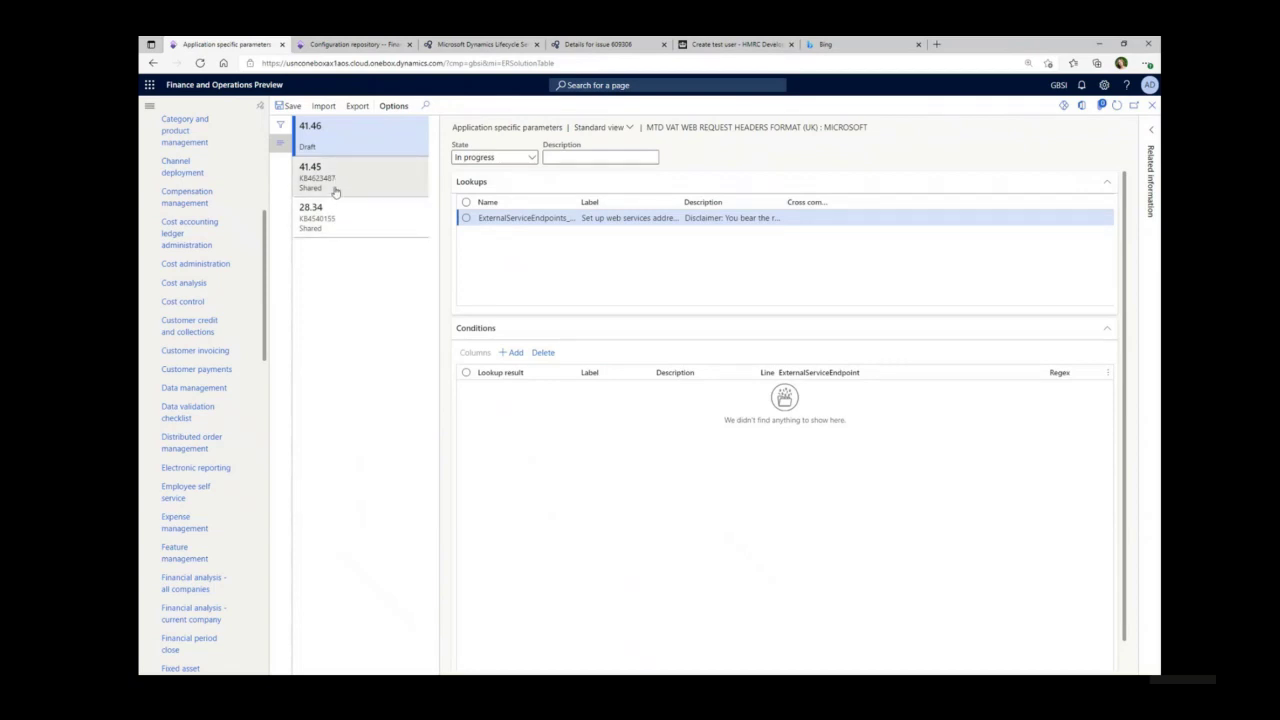
pyautogui.click(339, 216)
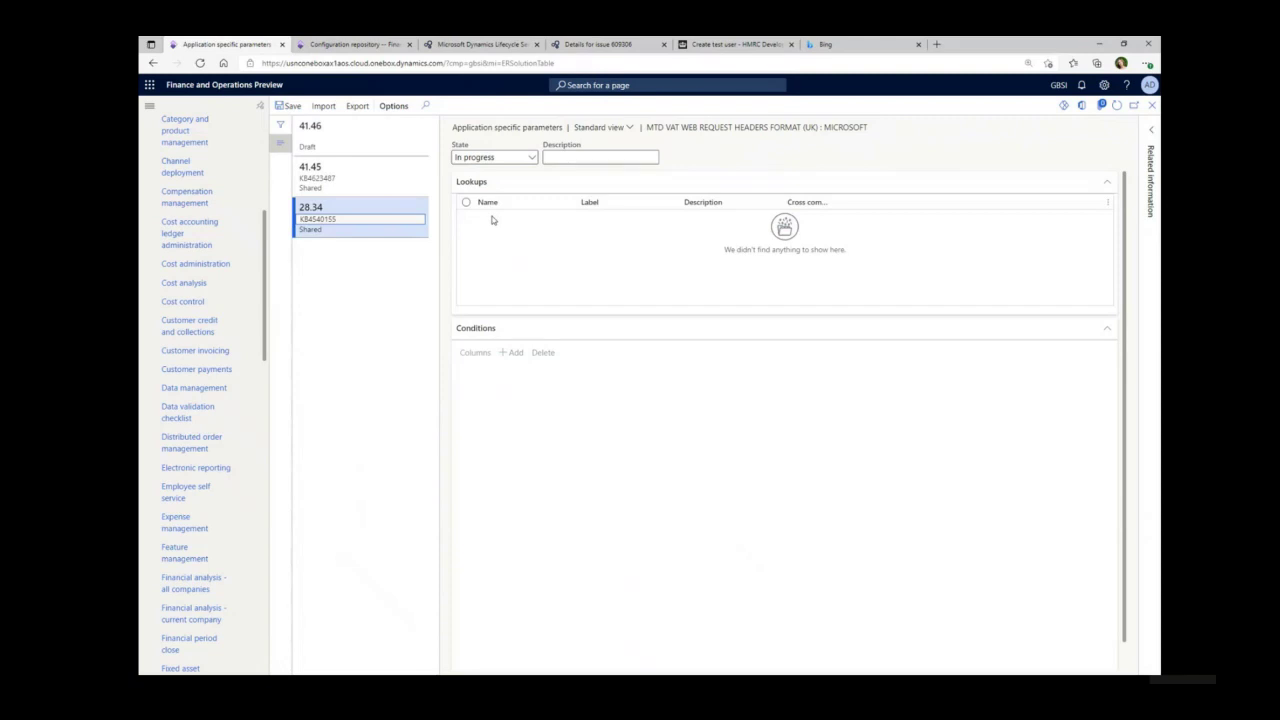
pyautogui.click(386, 188)
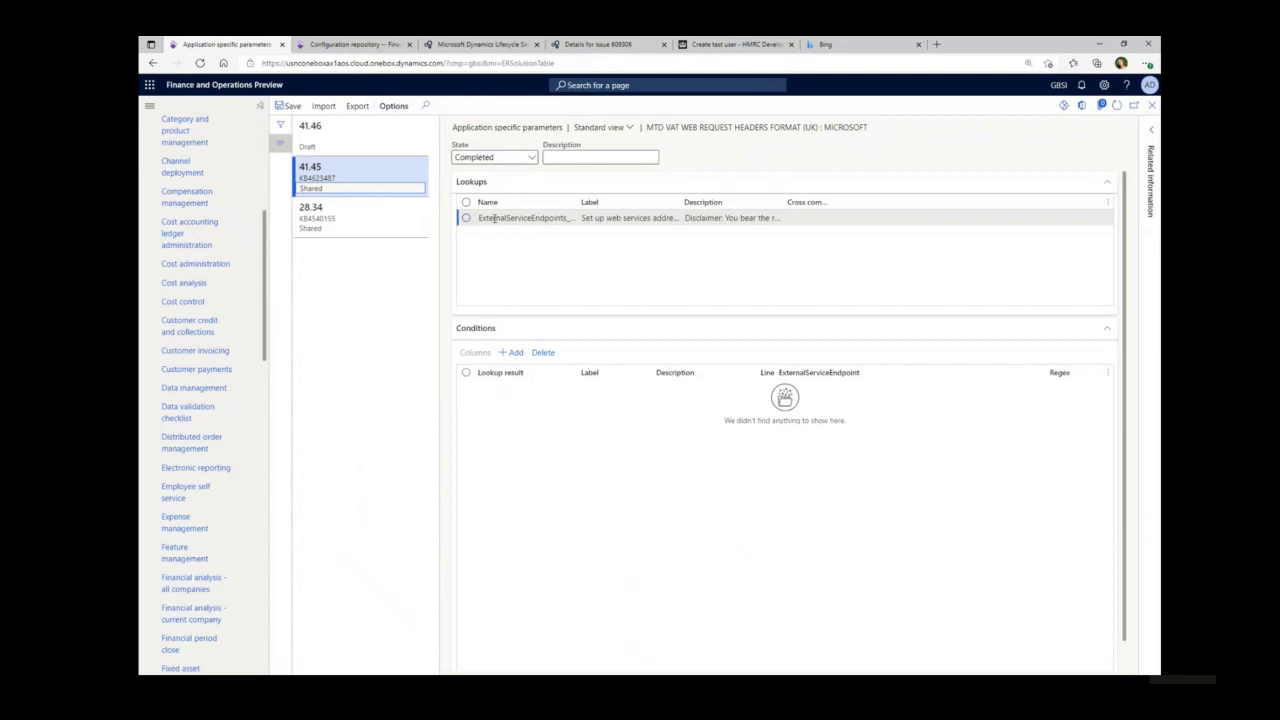
# Add a condition to the external service endpoints lookup with Gov-Client-Public-IP as its lookup result
pyautogui.click(515, 353)
pyautogui.click(562, 389)
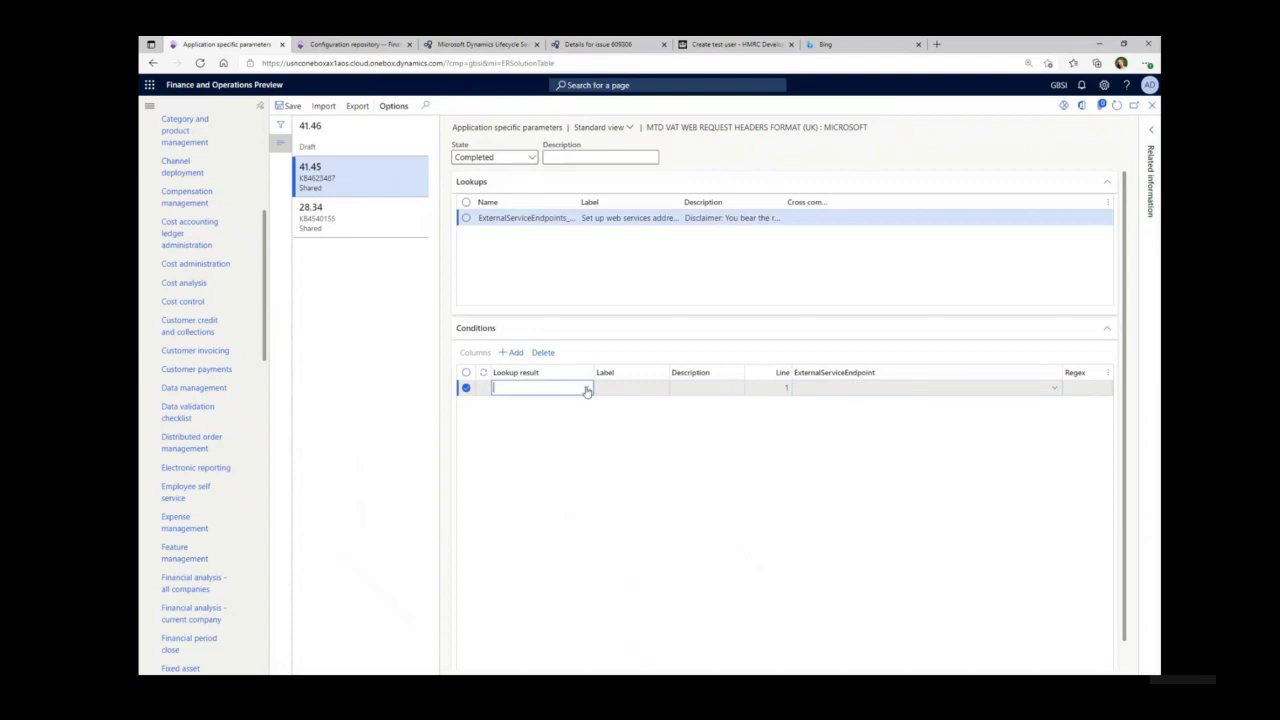
pyautogui.click(586, 389)
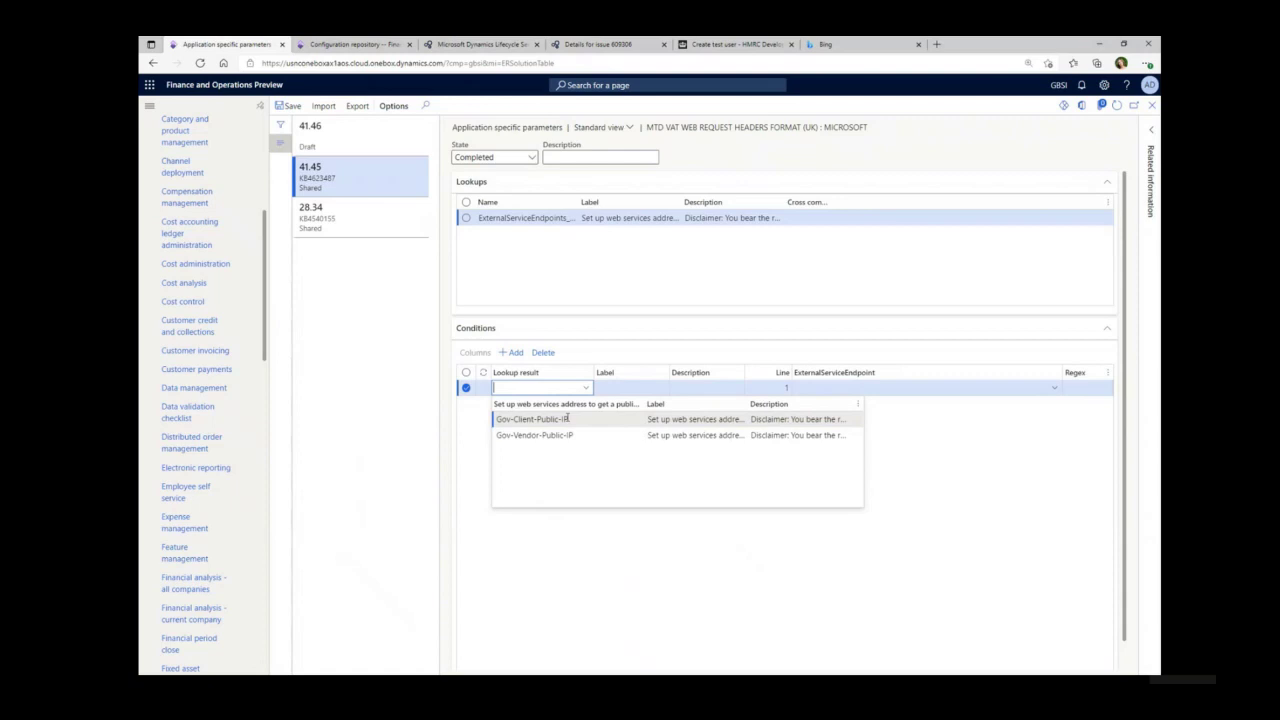
pyautogui.click(567, 418)
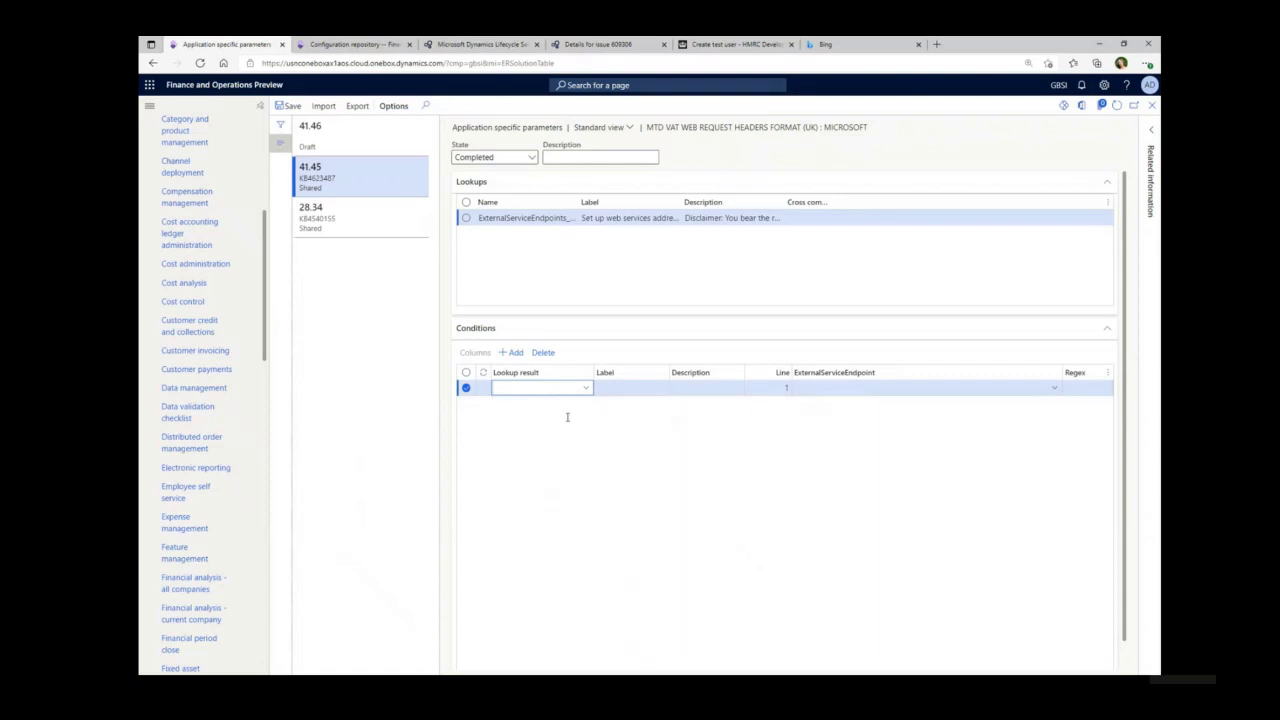
pyautogui.click(810, 390)
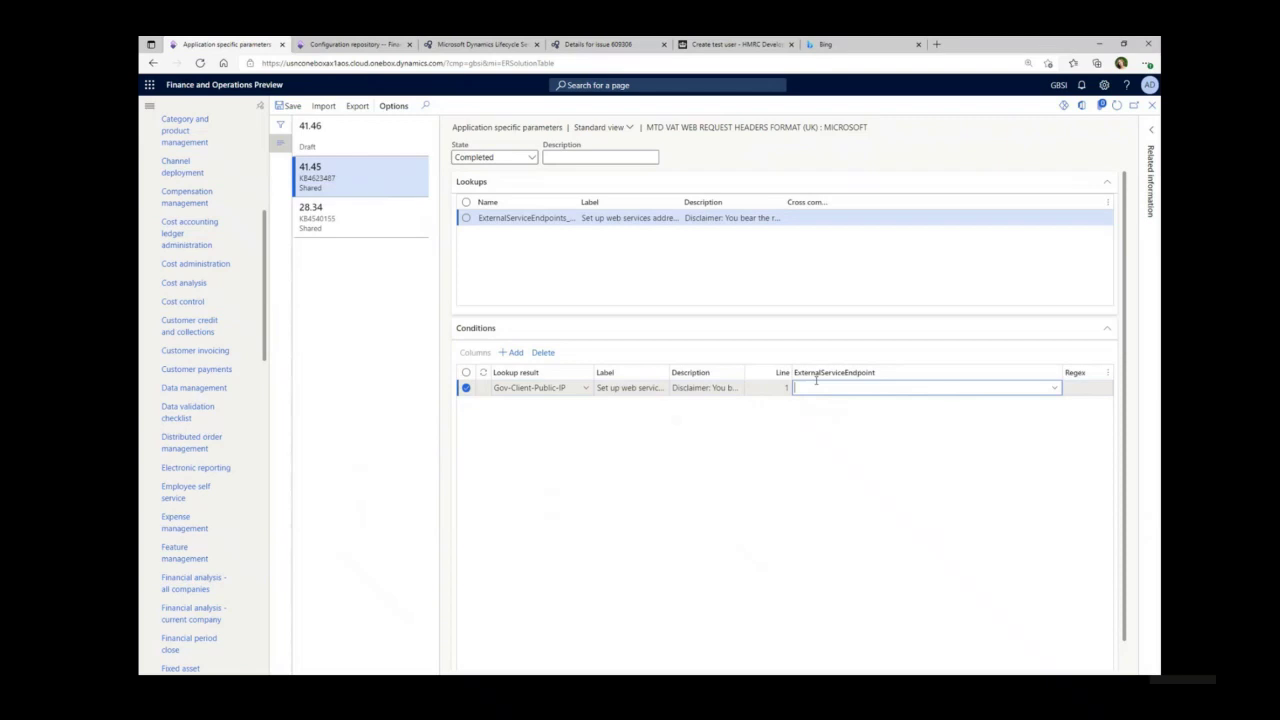
# Switch to Bing and search for "my ip" to look up the public IP address
pyautogui.click(823, 45)
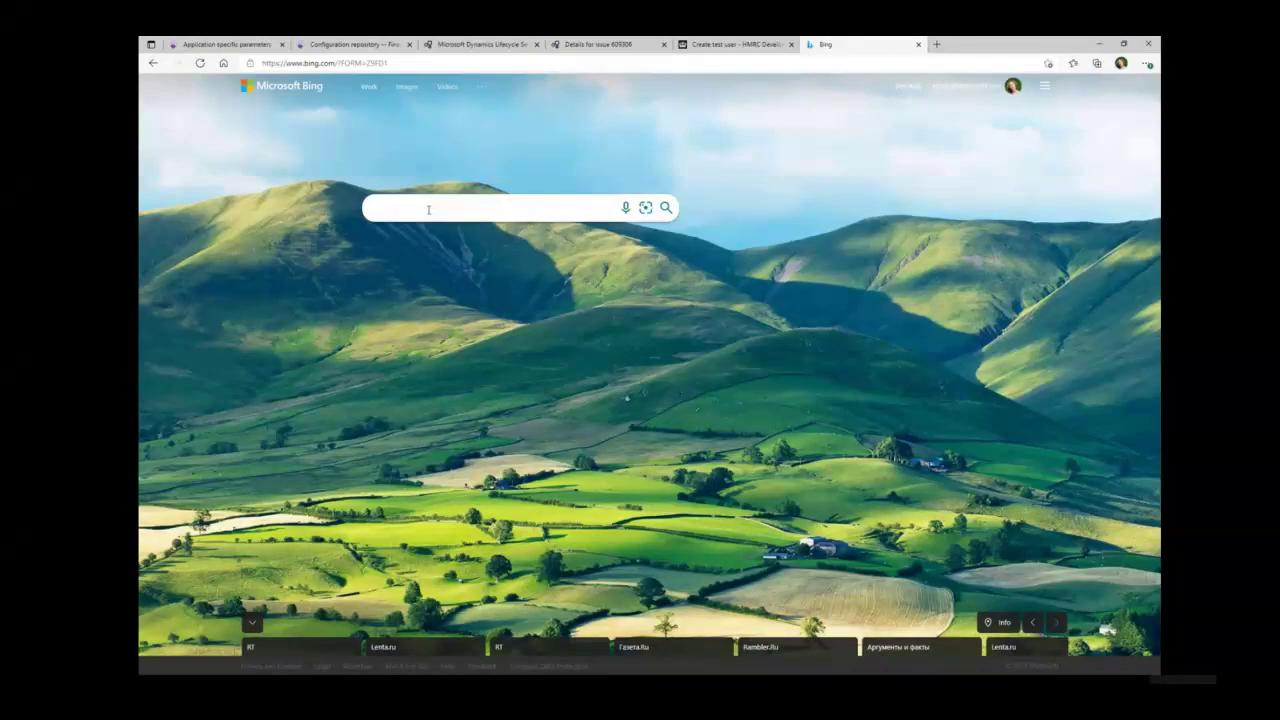
pyautogui.write('my')
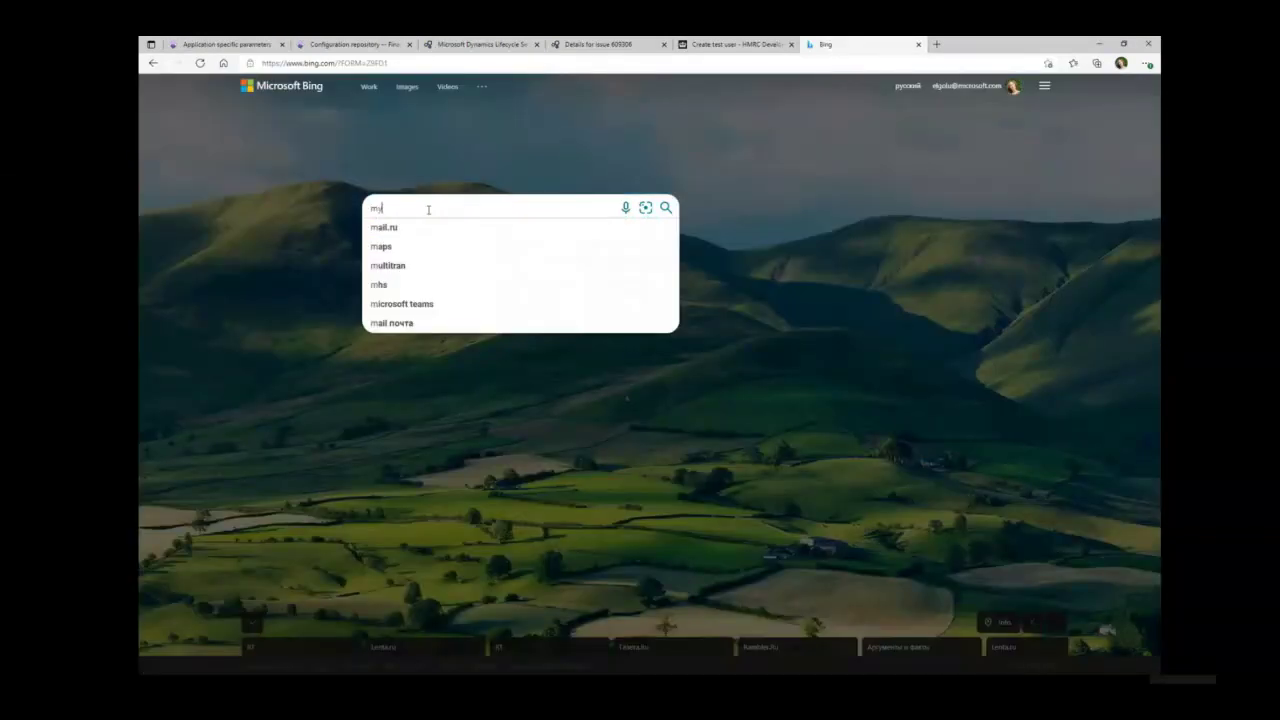
pyautogui.write(' ip')
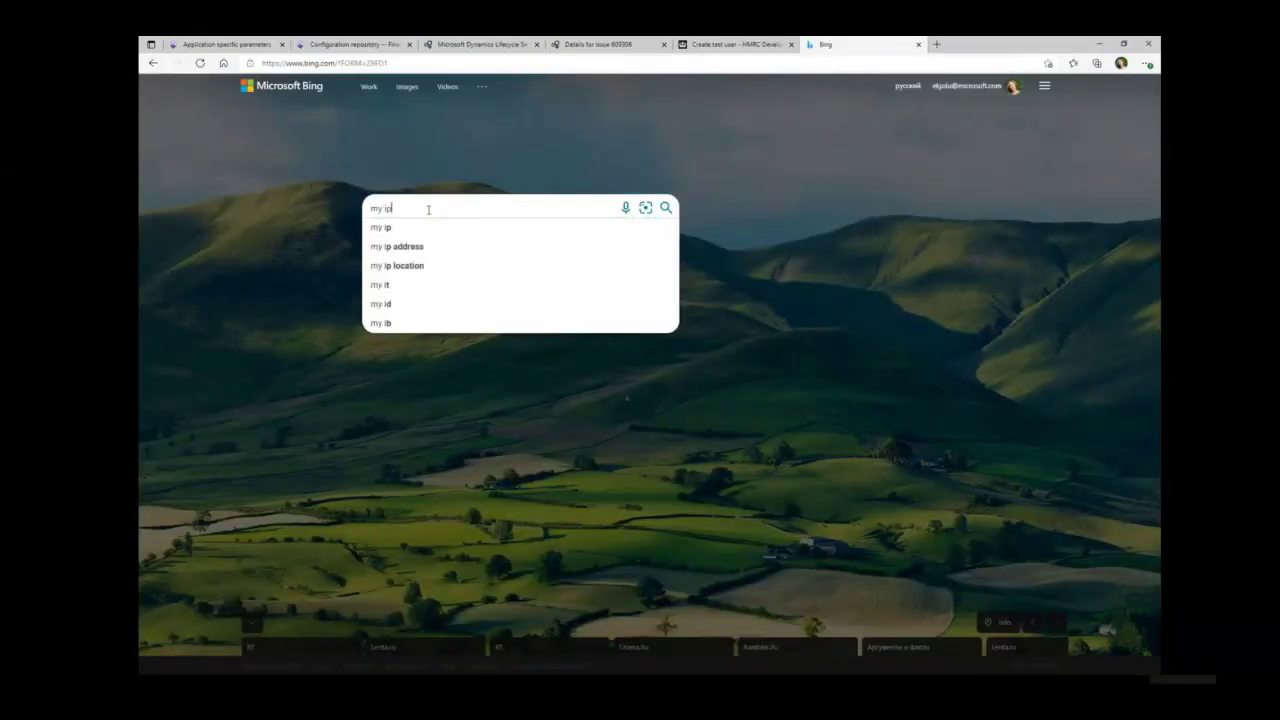
pyautogui.press('Return')
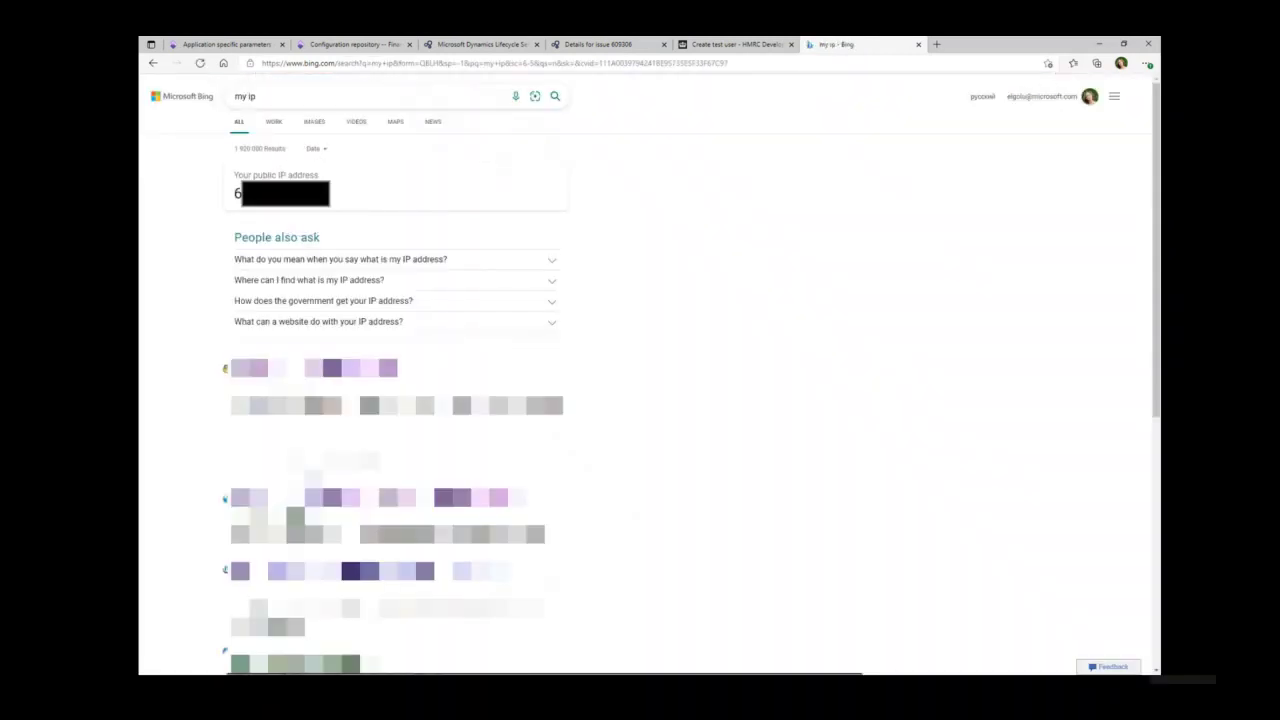
# Change the Bing search to "api public ip" to look for web services that return a public IP address
pyautogui.click(236, 95)
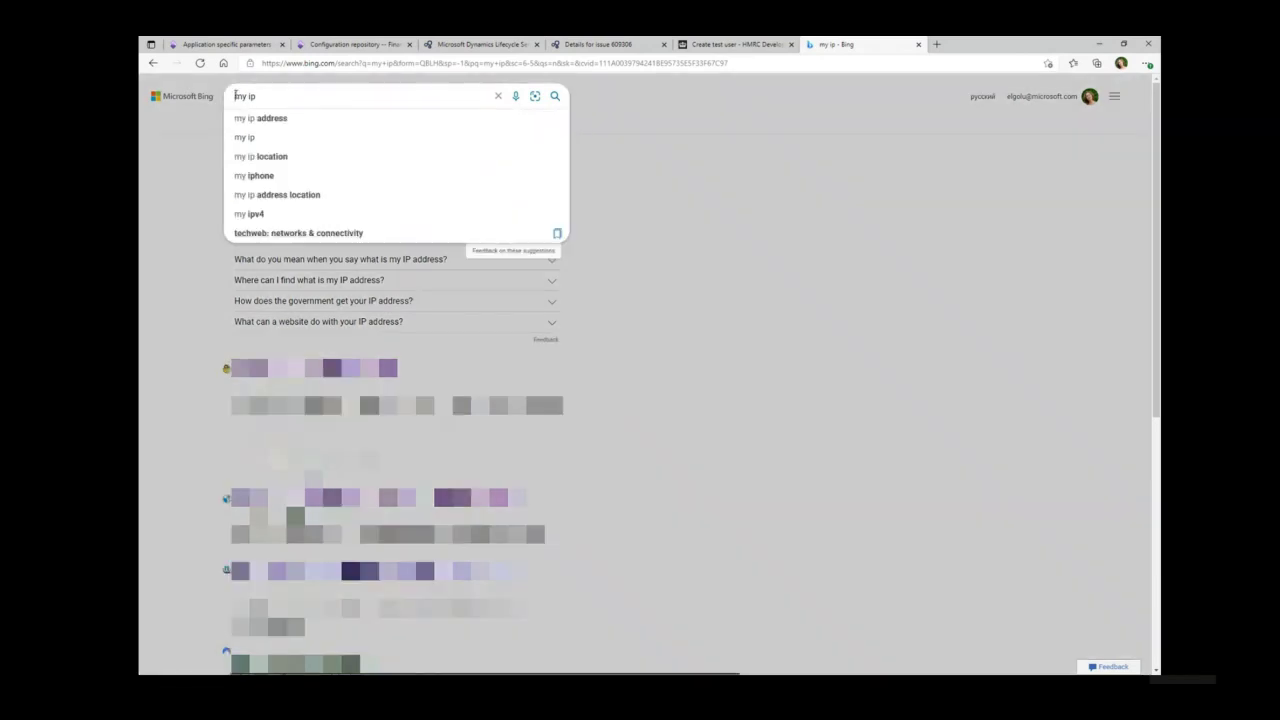
pyautogui.write('api')
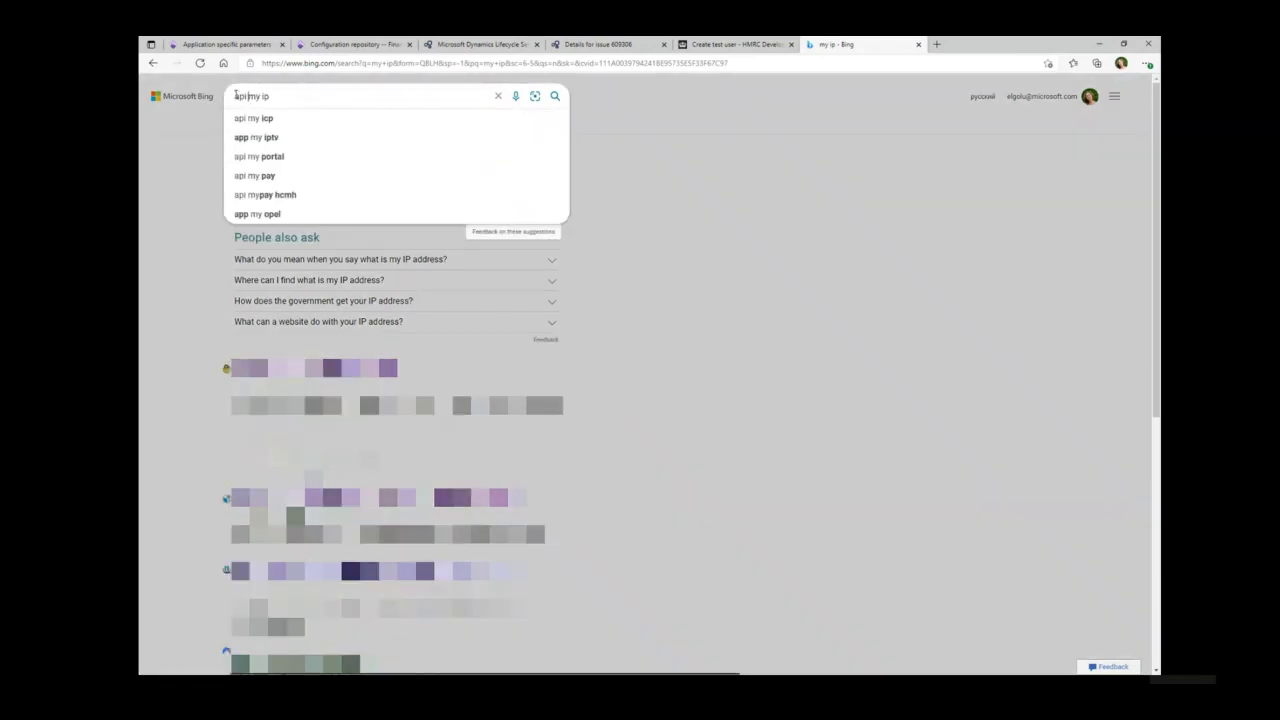
pyautogui.press('Delete')
pyautogui.press('Delete')
pyautogui.write('public')
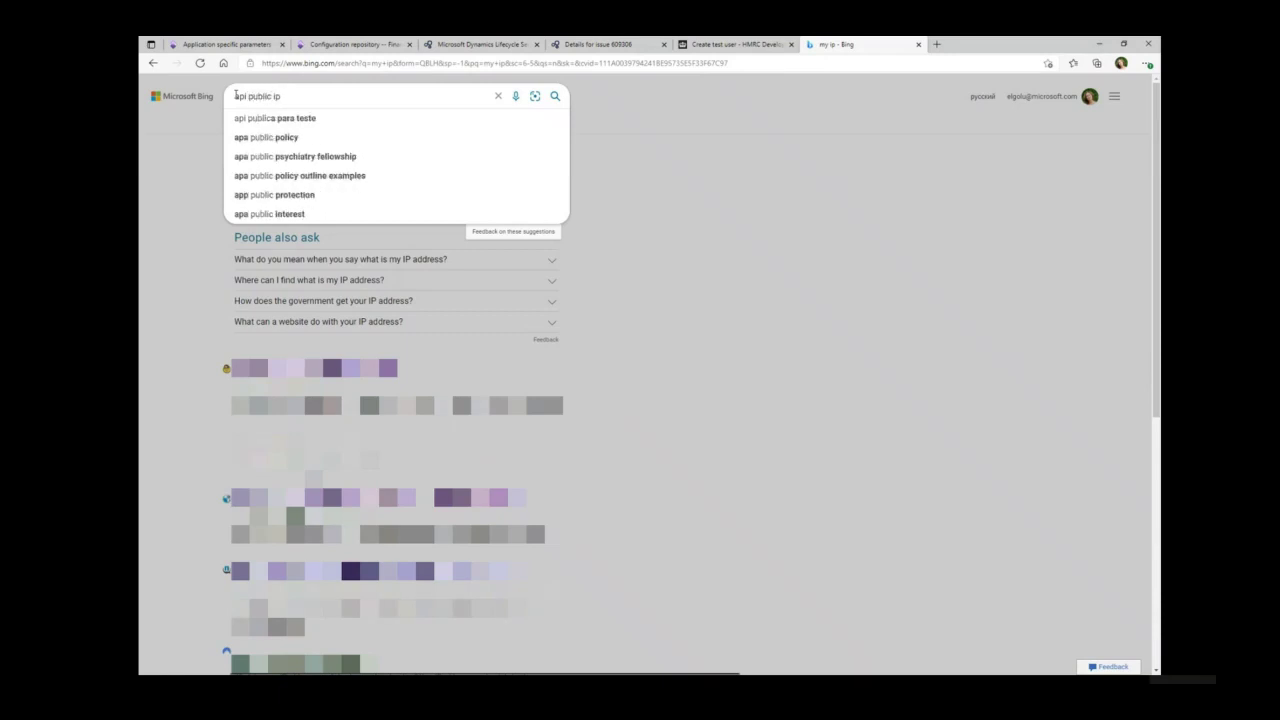
pyautogui.press('Return')
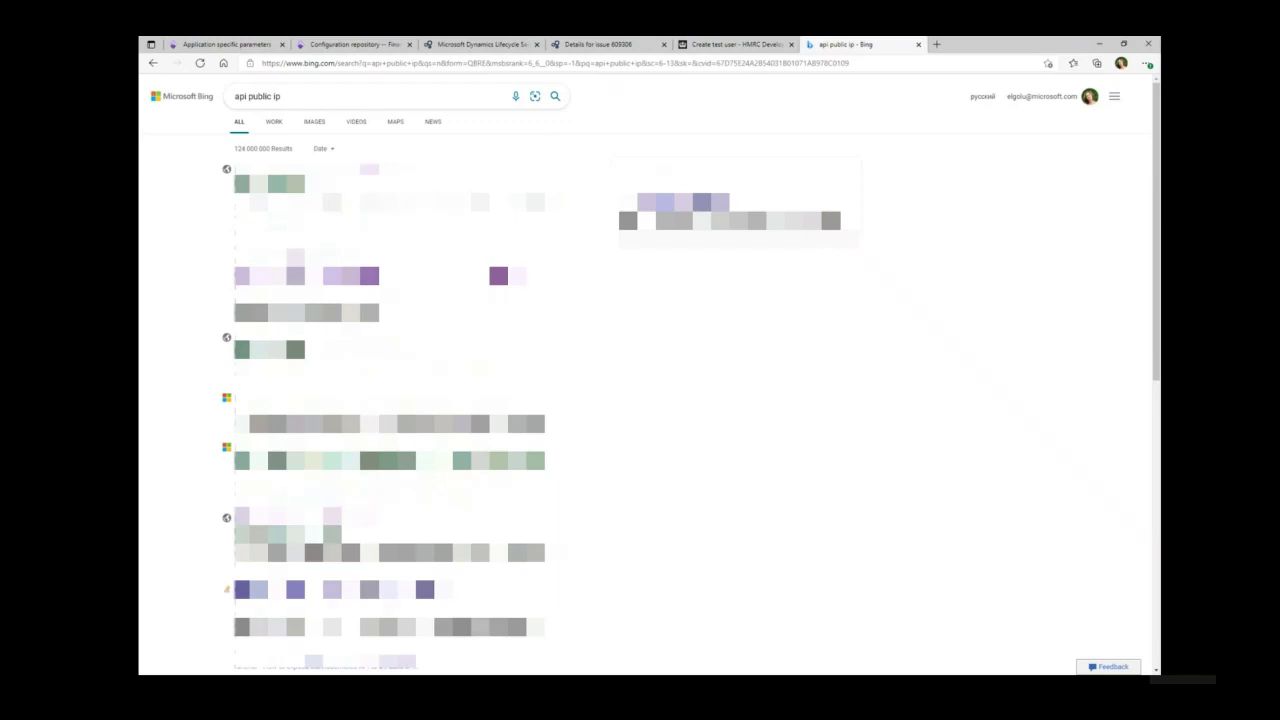
# Return to Finance and Operations and enter the https address of the public IP service as the external service endpoint of condition line 1
pyautogui.click(243, 45)
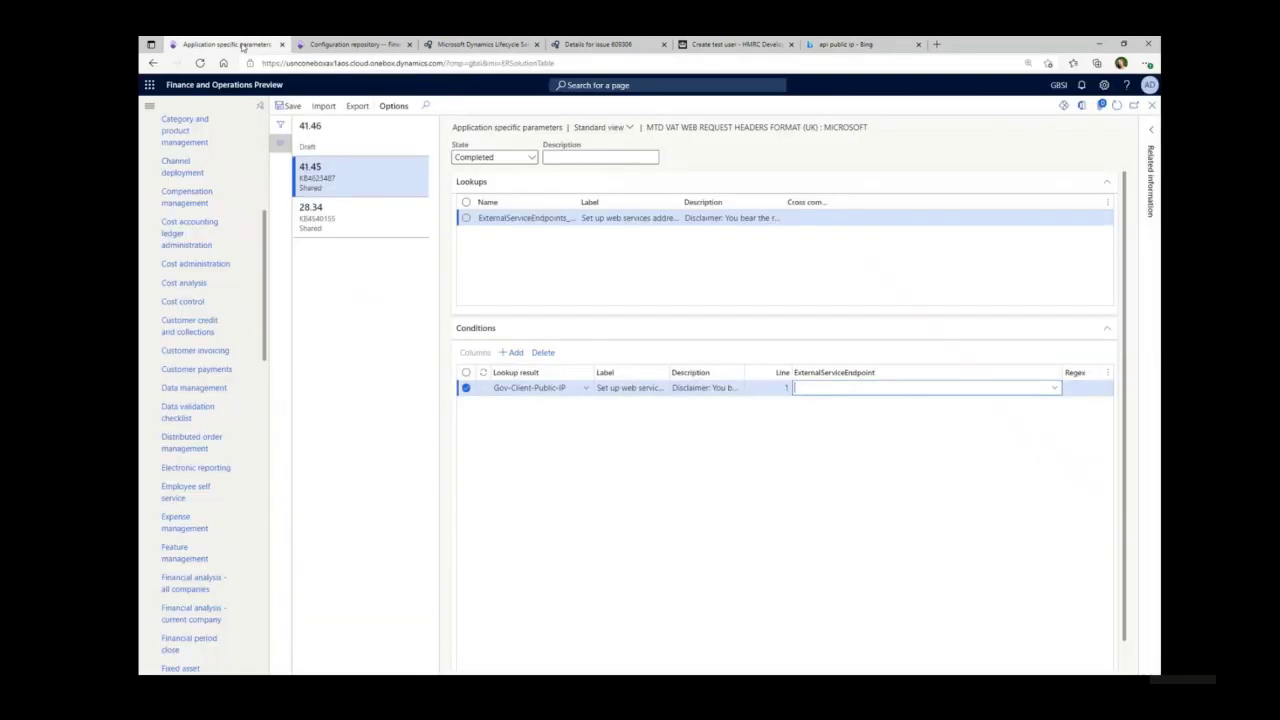
pyautogui.hotkey('alt', 'Tab')
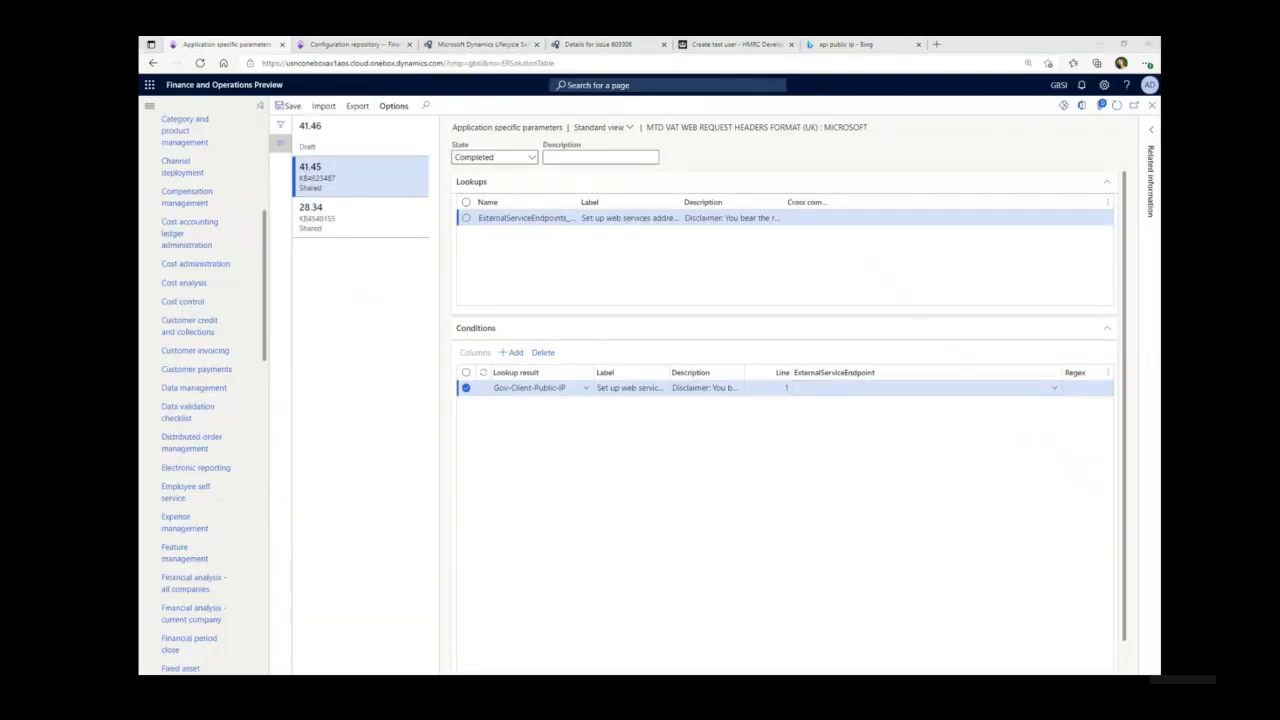
pyautogui.click(816, 389)
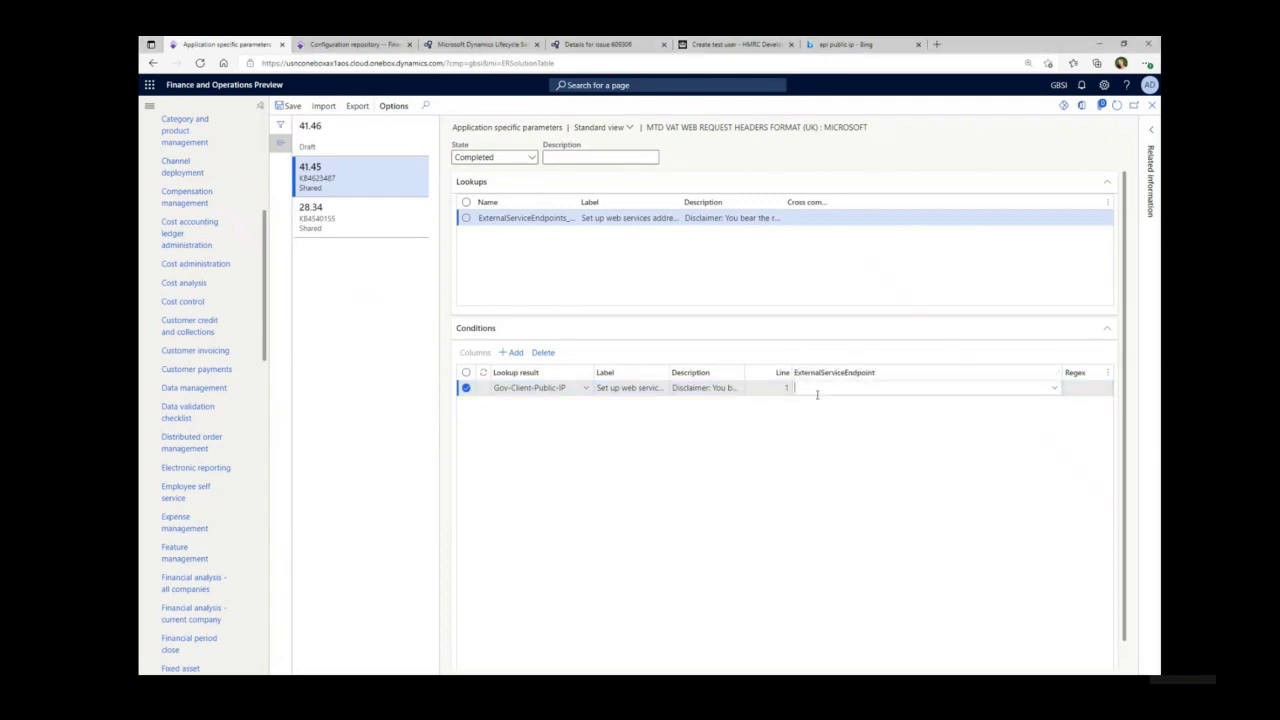
pyautogui.write('h')
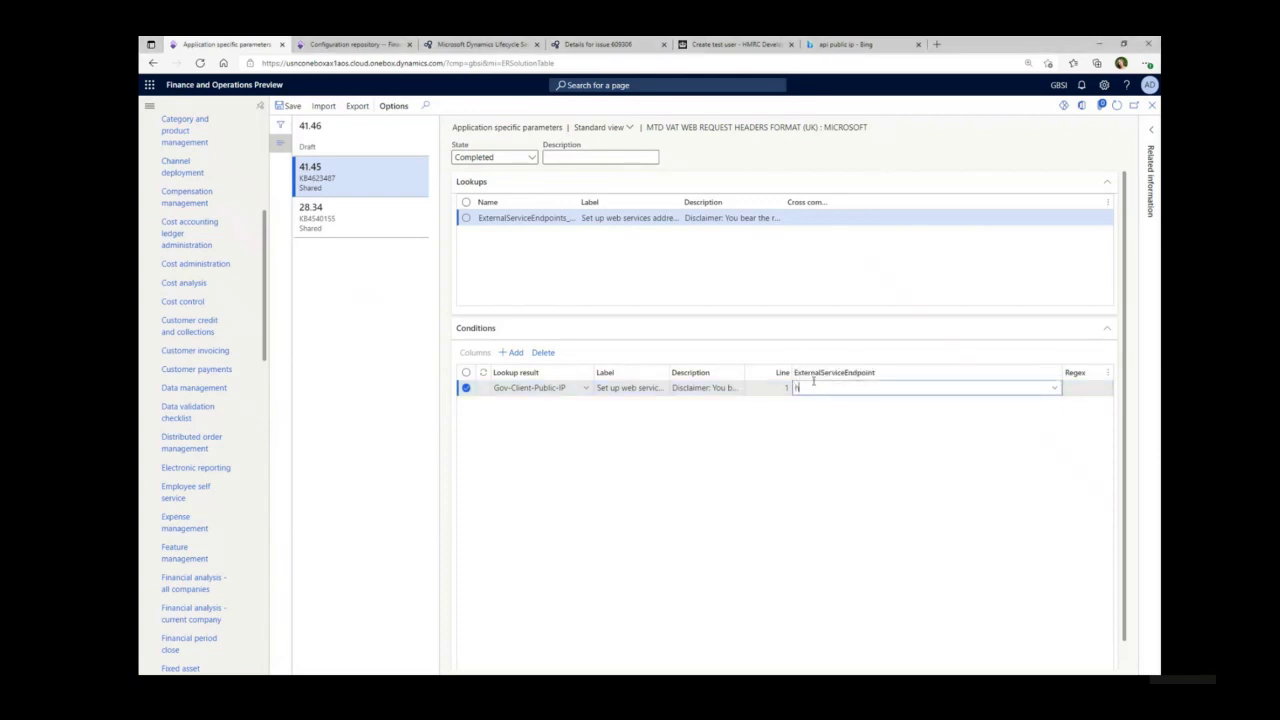
pyautogui.write('ttps:/')
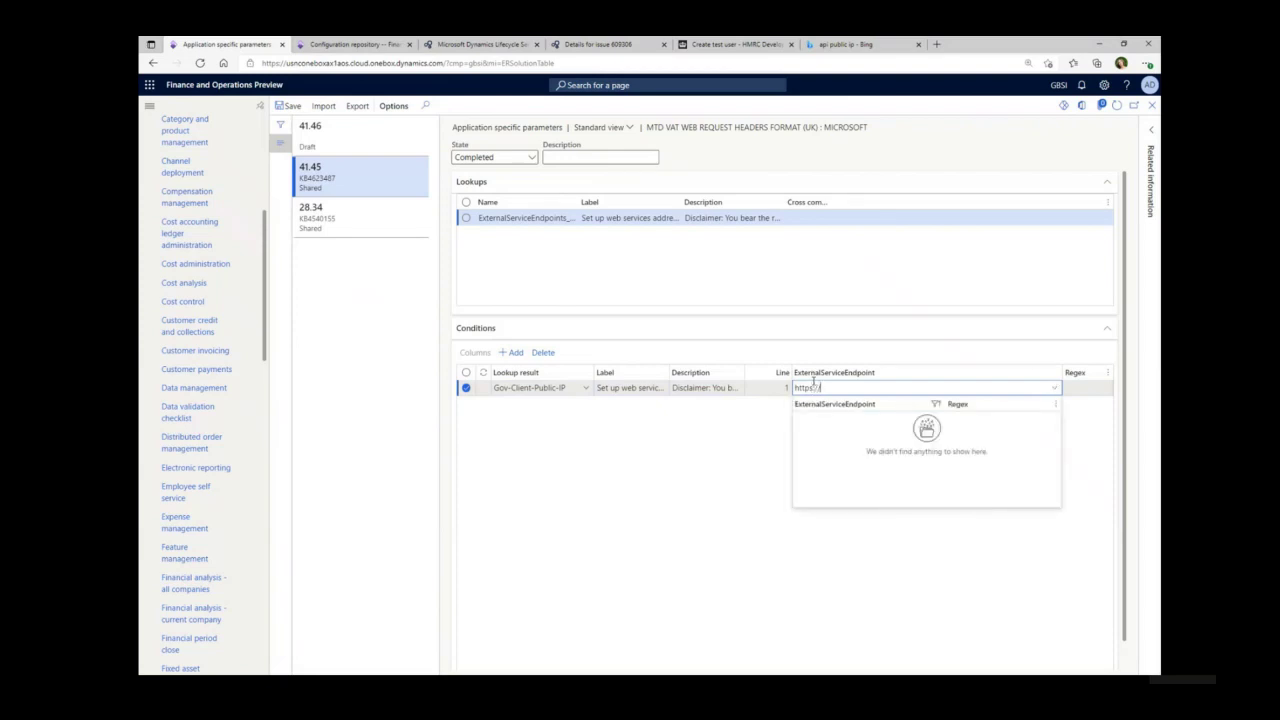
pyautogui.hotkey('ctrl', 'v')
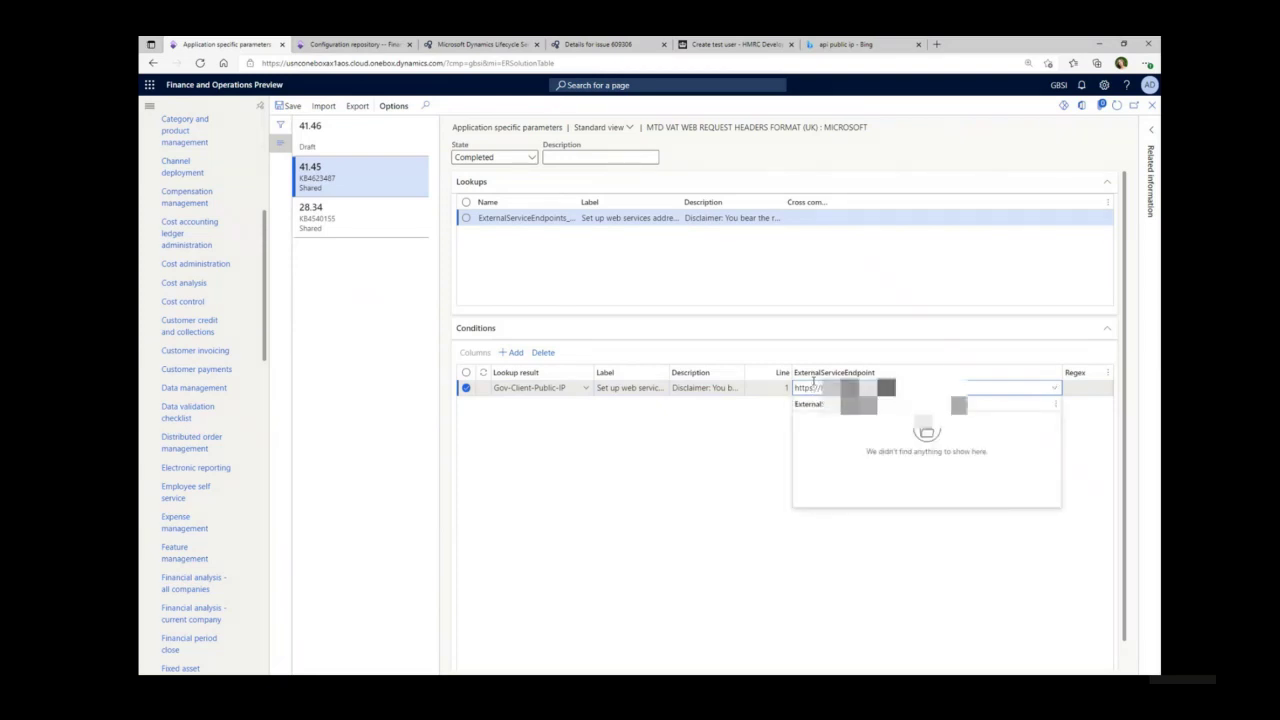
pyautogui.press('Escape')
pyautogui.press('BackSpace')
pyautogui.press('BackSpace')
pyautogui.press('BackSpace')
pyautogui.press('BackSpace')
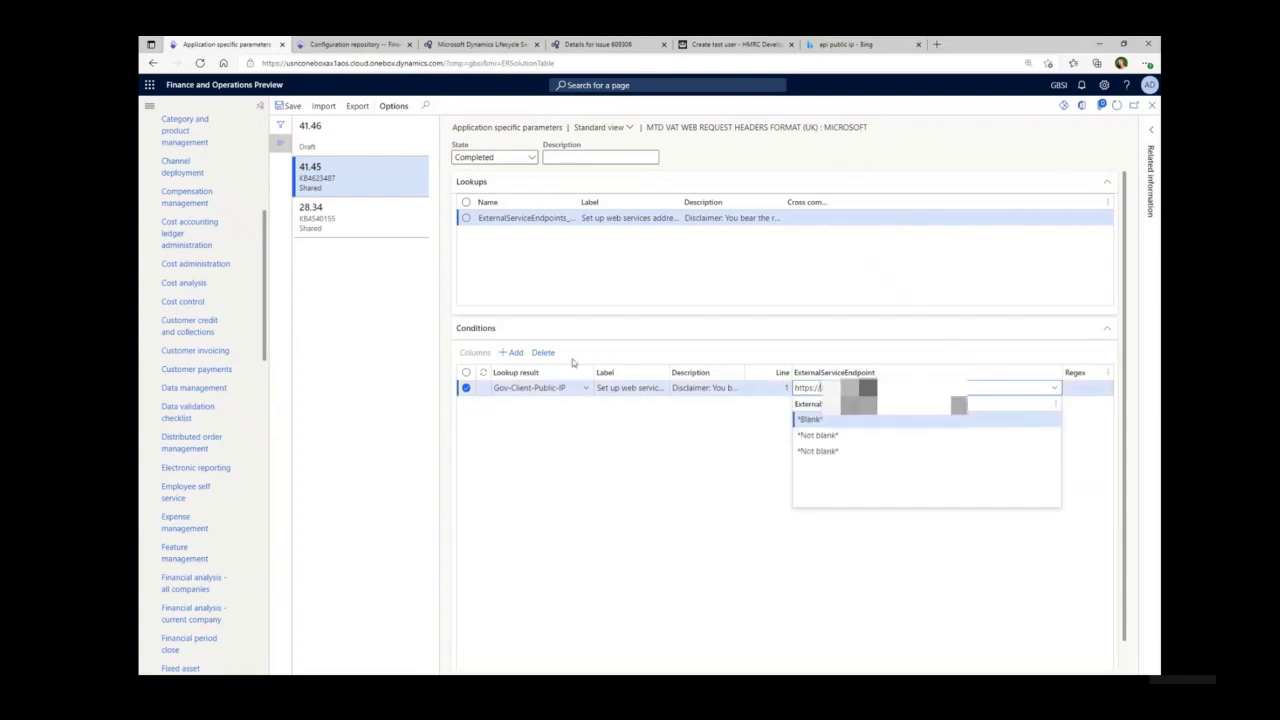
# Add a second condition with Gov-Client-Public-IP as its lookup result and paste an alternative https address as its external service endpoint
pyautogui.click(514, 352)
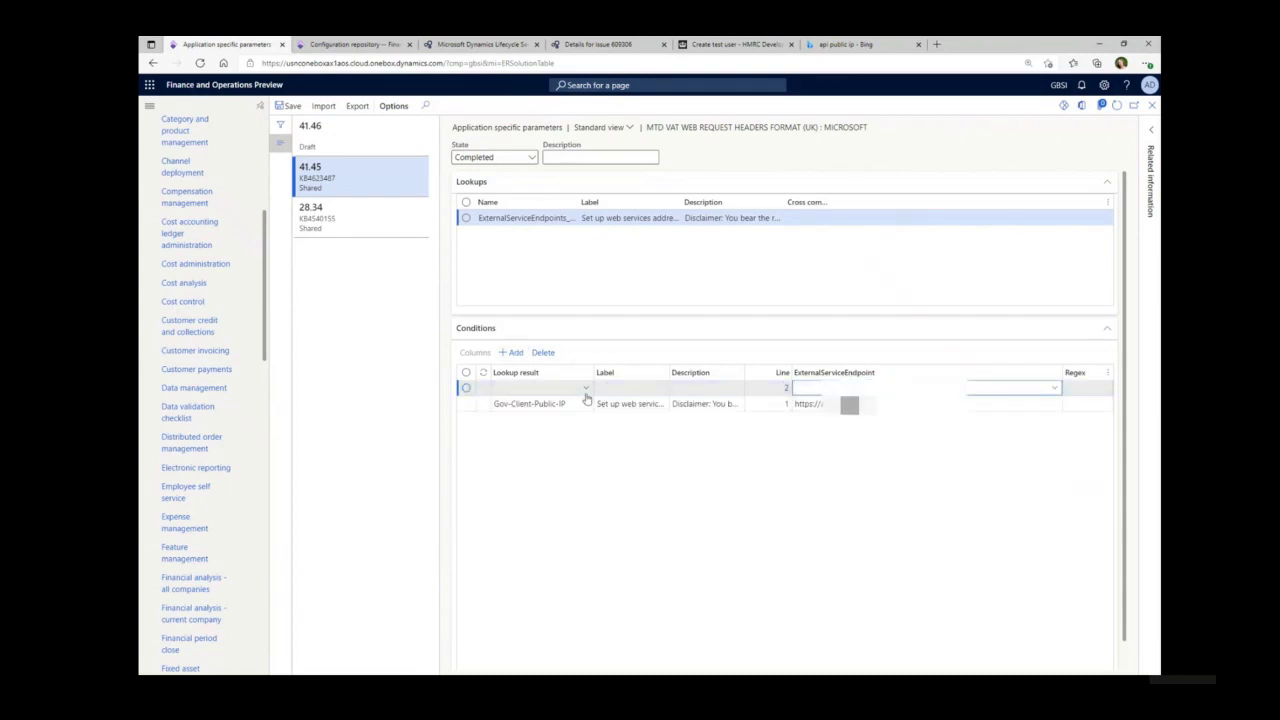
pyautogui.click(586, 388)
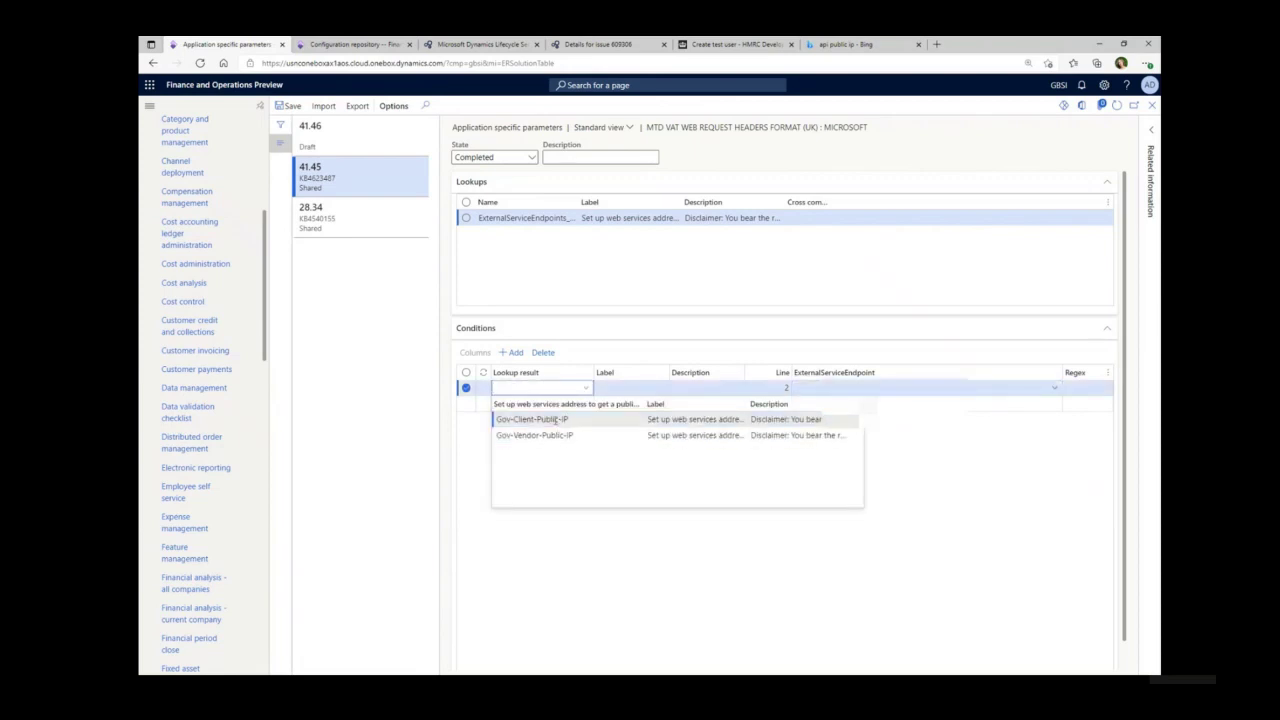
pyautogui.click(556, 420)
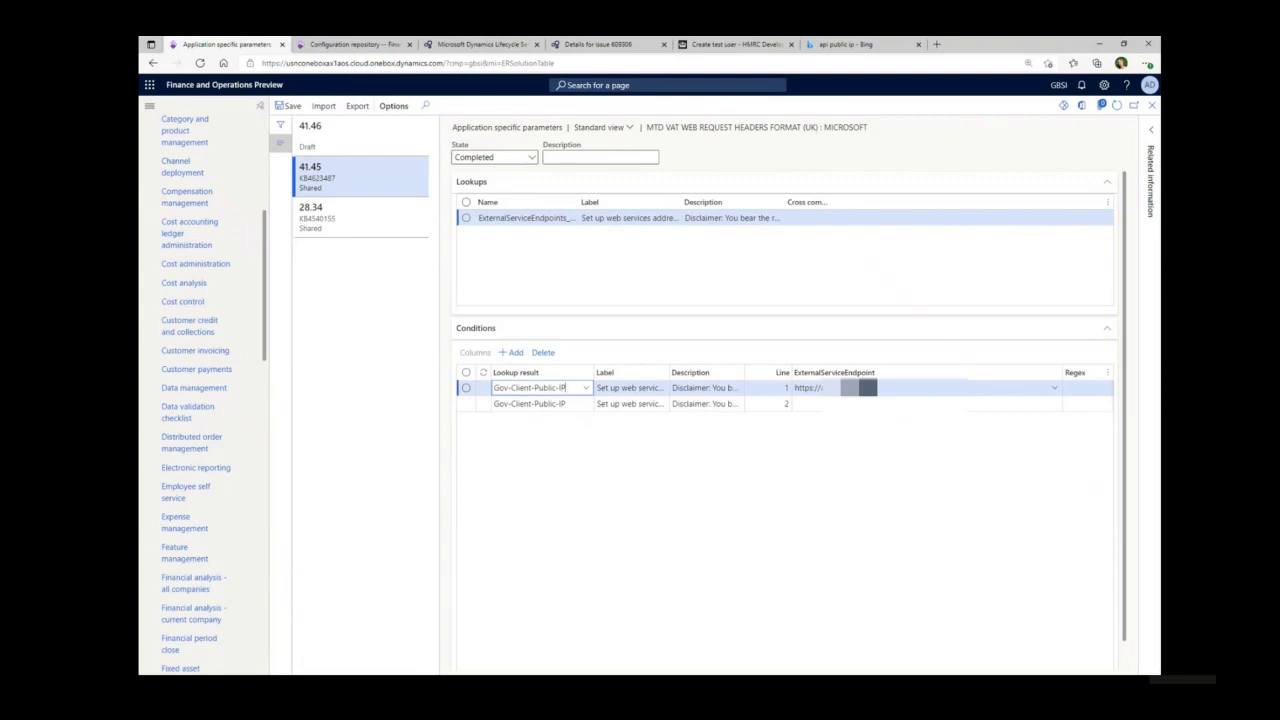
pyautogui.hotkey('alt', 'Tab')
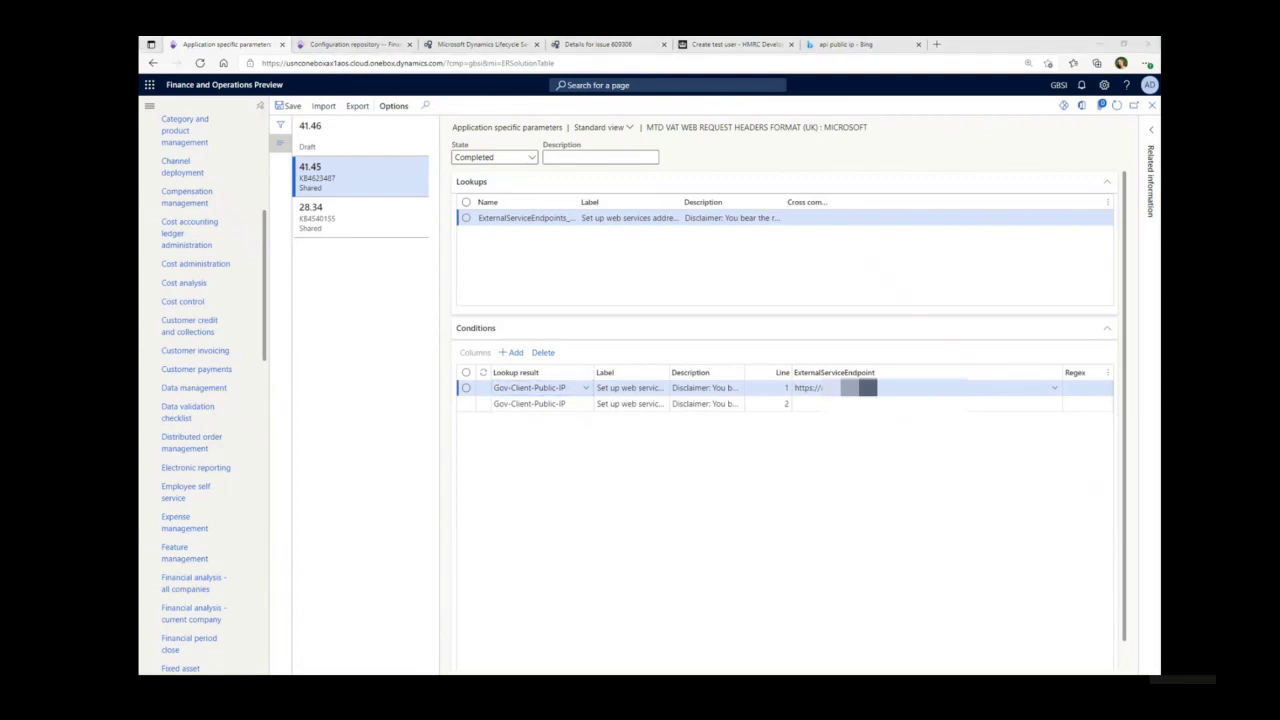
pyautogui.click(900, 404)
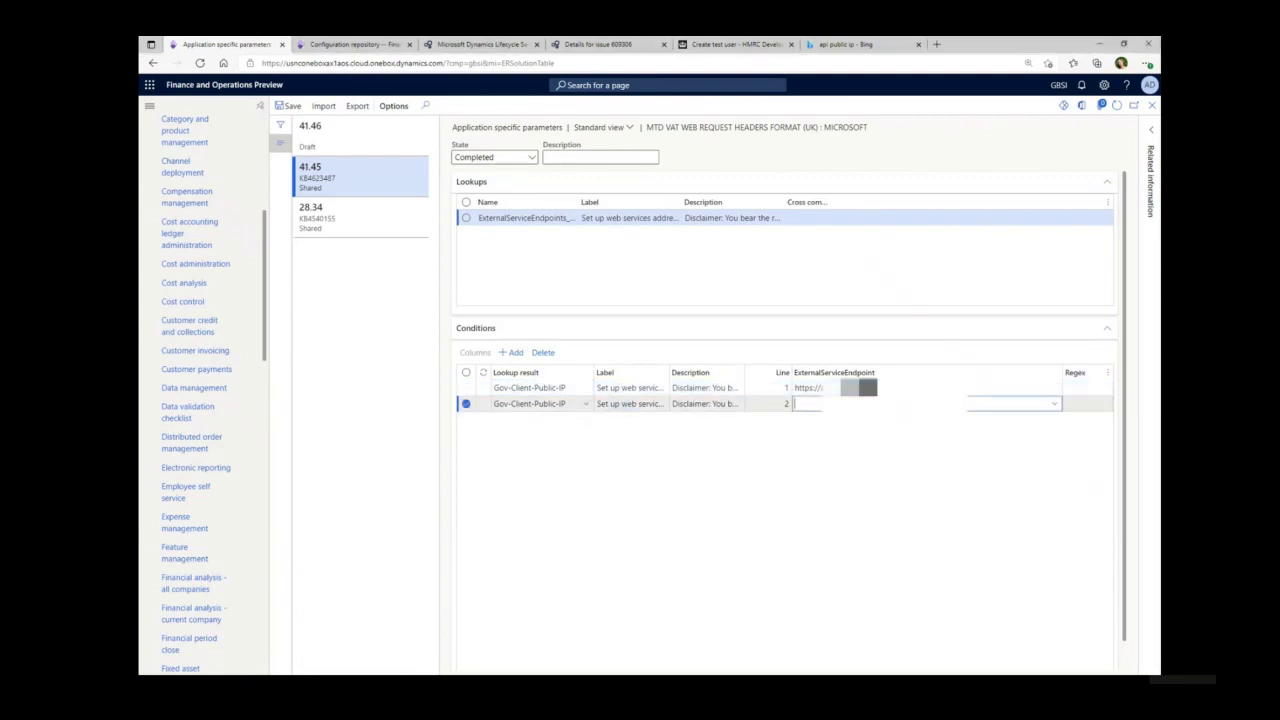
pyautogui.hotkey('ctrl', 'v')
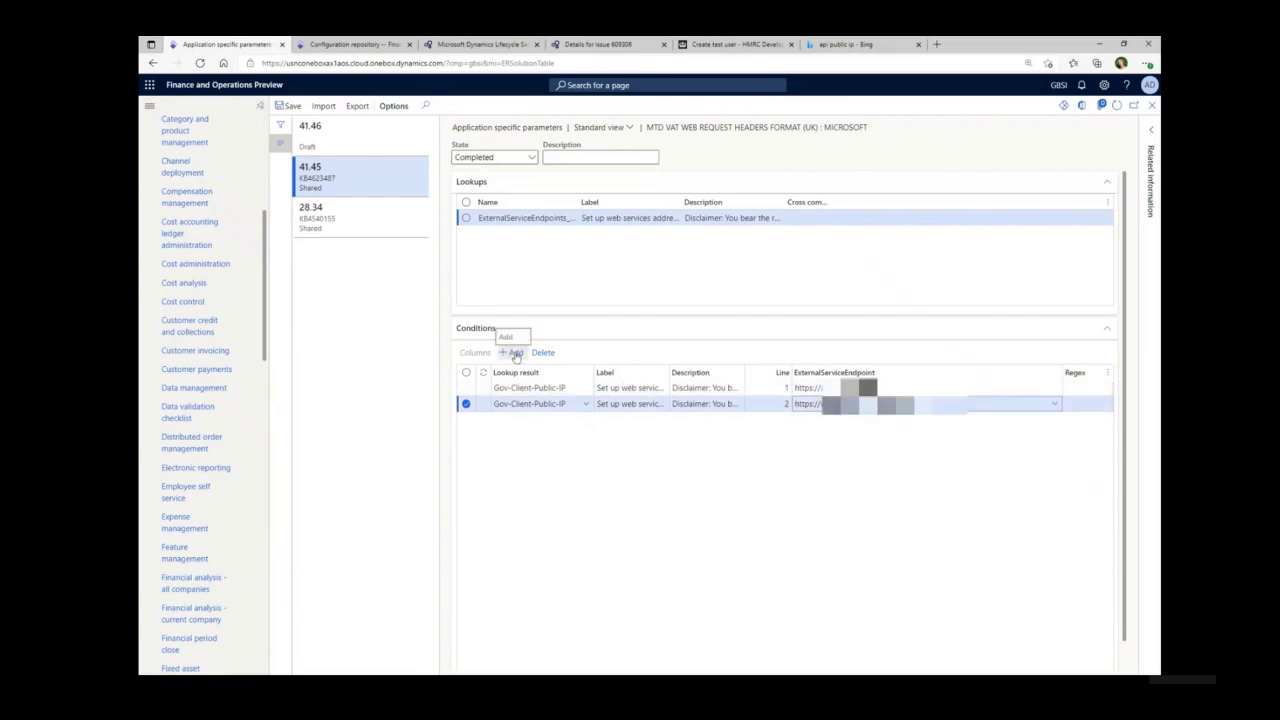
# Add a third condition with Gov-Vendor-Public-IP as its lookup result and paste the https service address as its external service endpoint
pyautogui.click(514, 352)
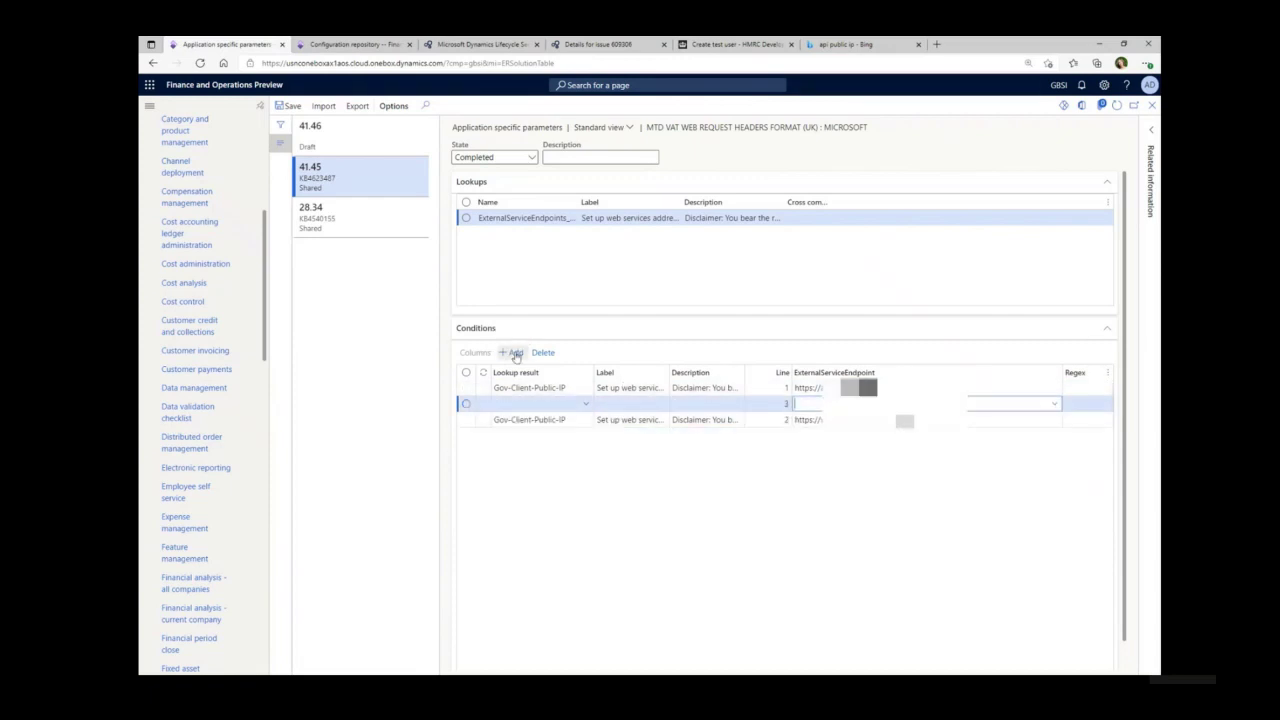
pyautogui.click(586, 406)
pyautogui.click(585, 404)
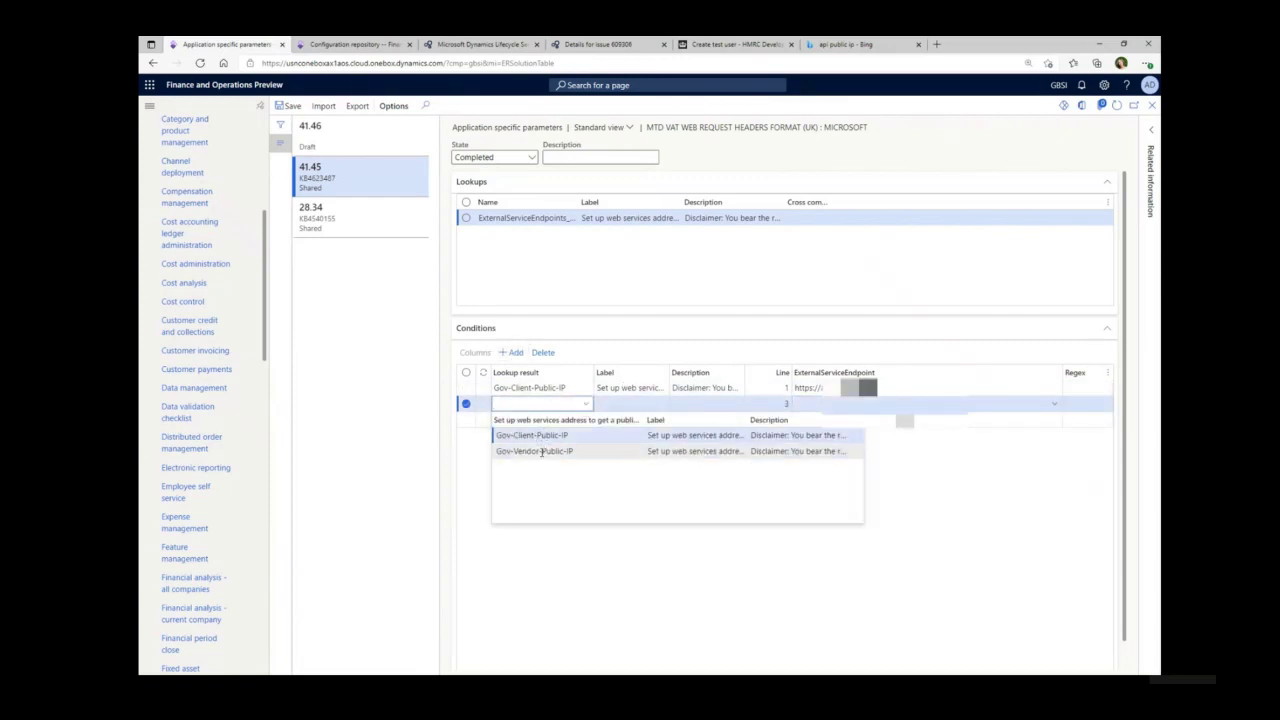
pyautogui.click(541, 452)
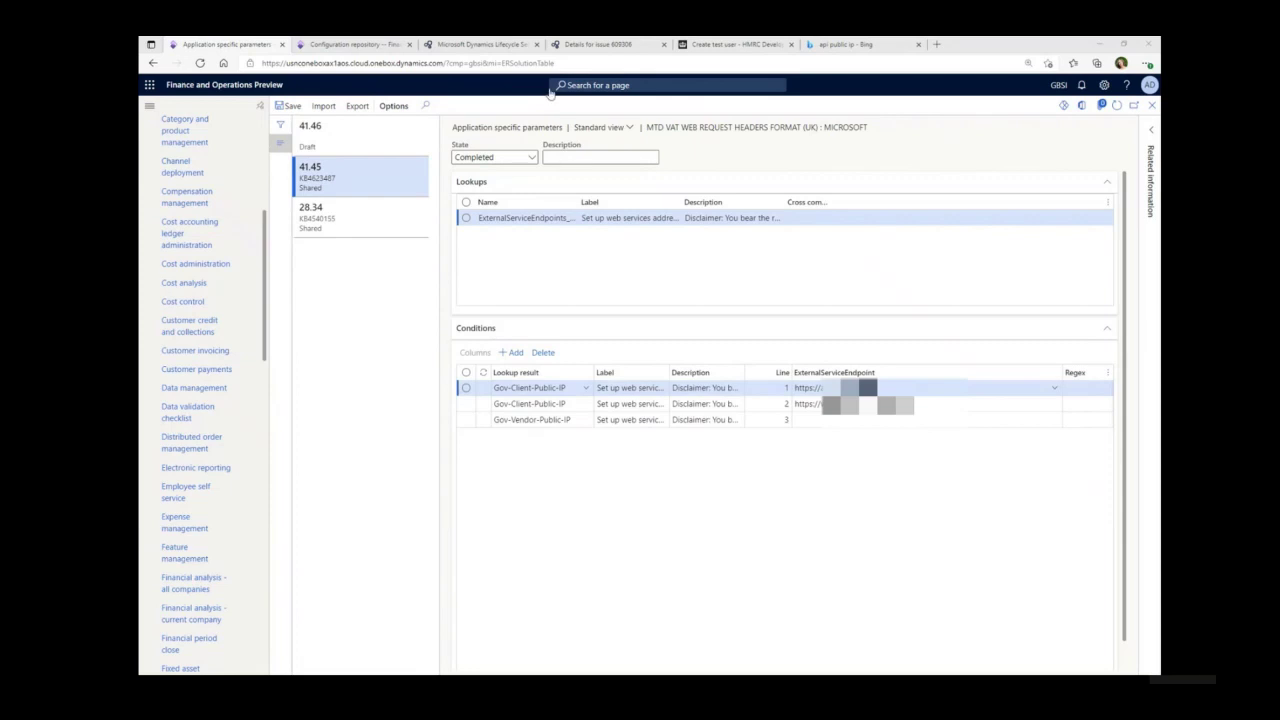
pyautogui.click(797, 418)
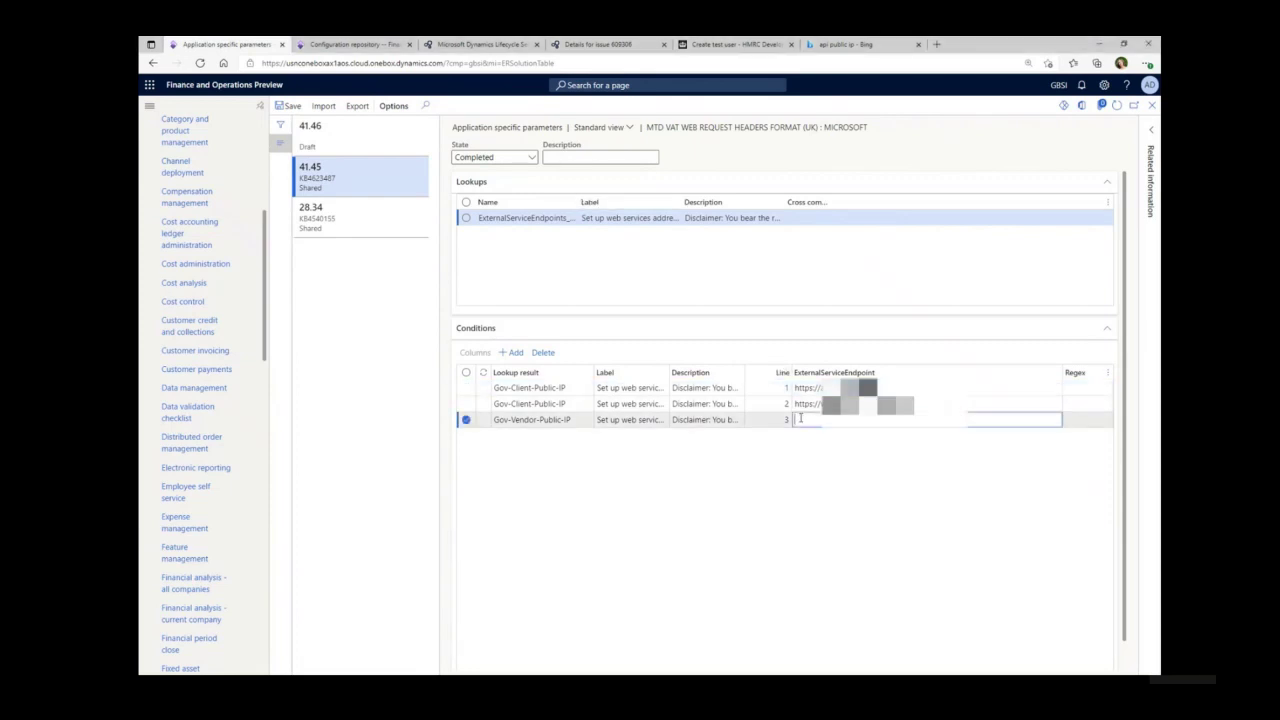
pyautogui.hotkey('ctrl', 'v')
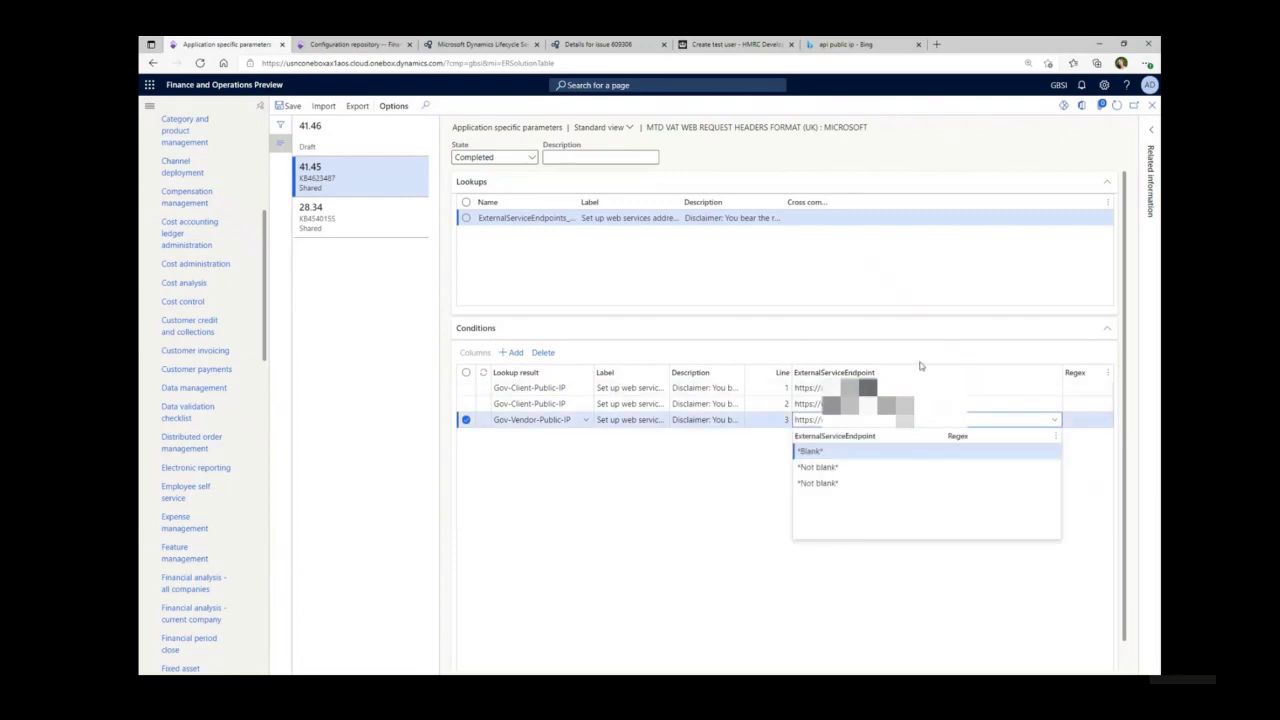
pyautogui.click(1070, 419)
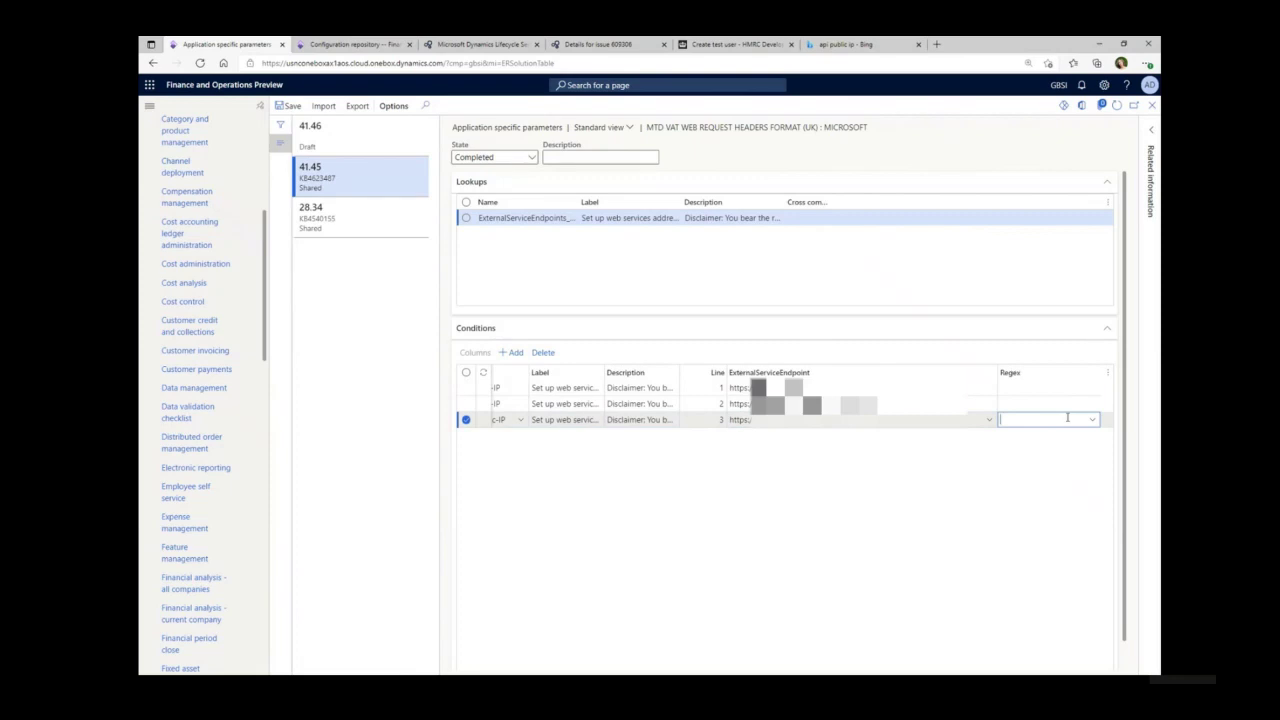
# Set the state of the version 41.45 application specific parameters to Completed, then save and close the setup
pyautogui.click(531, 158)
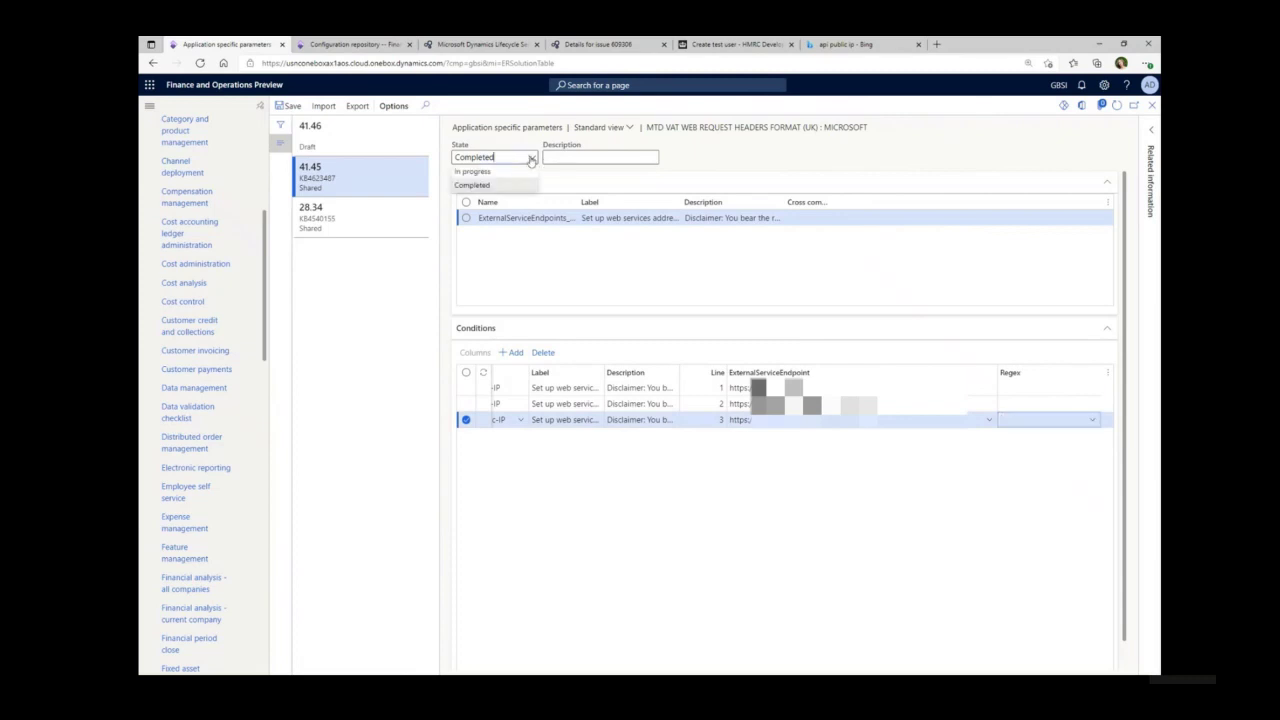
pyautogui.click(472, 185)
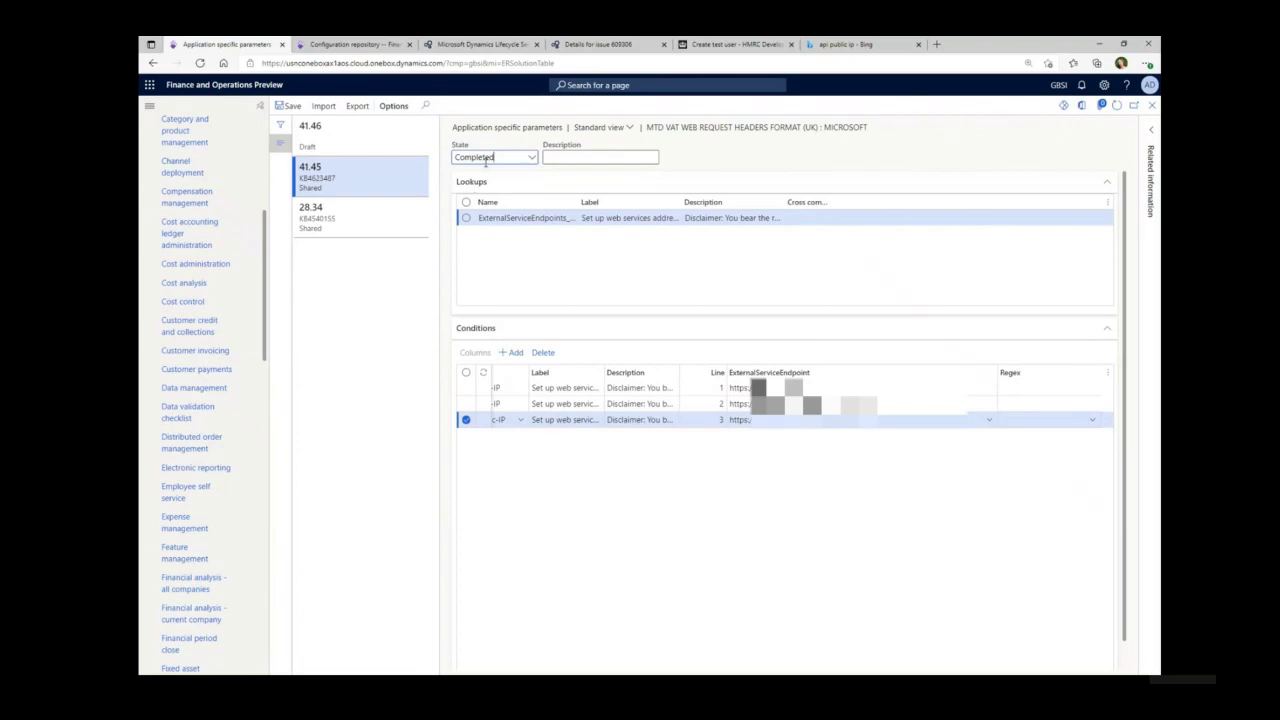
pyautogui.click(485, 160)
pyautogui.click(290, 106)
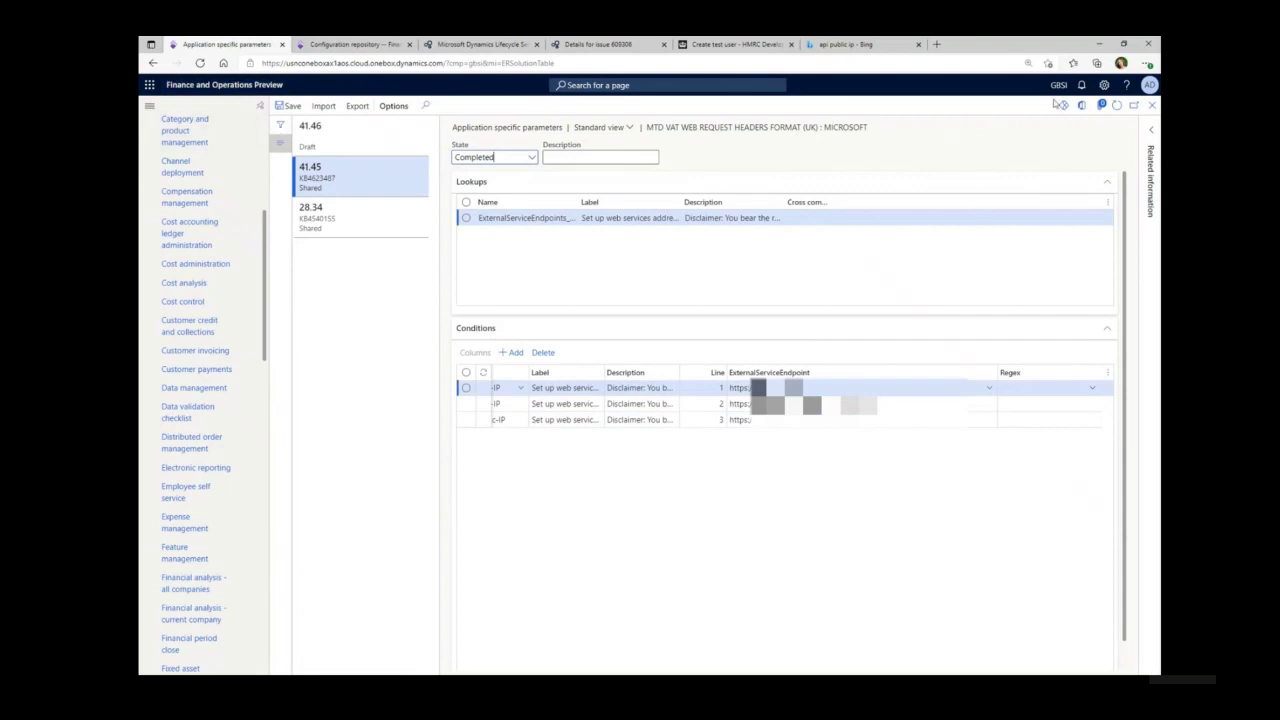
pyautogui.click(1153, 107)
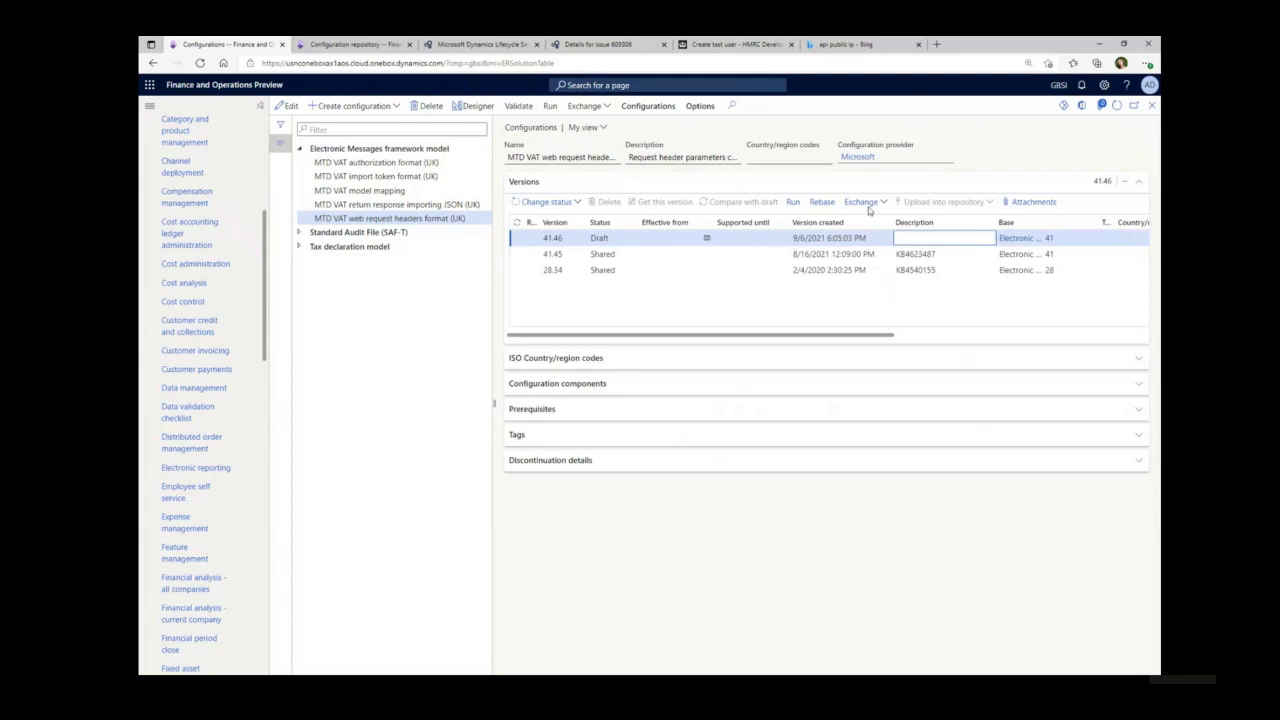
# Run the web request headers format with HMRC sandbox GET for both web service parameters and consent to providing the request identification information
pyautogui.click(548, 106)
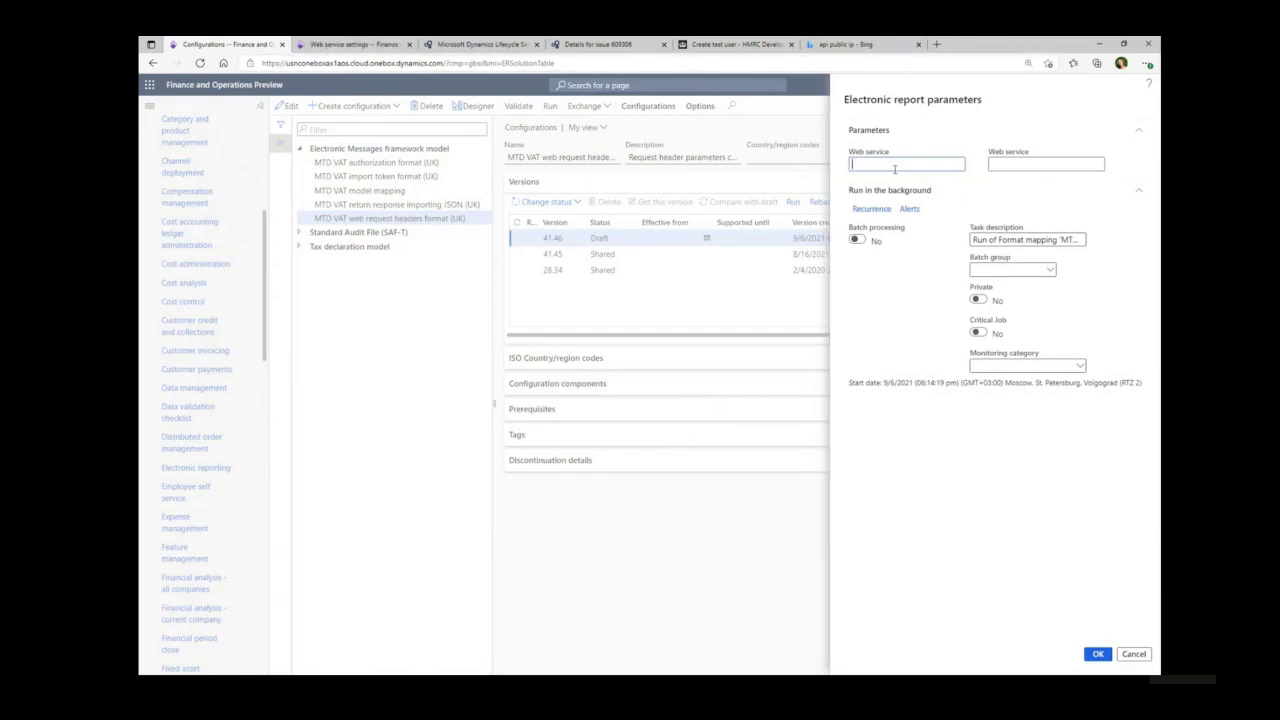
pyautogui.write('HMRC sandbox GET')
pyautogui.click(1000, 163)
pyautogui.write('HMRC sandbox GET')
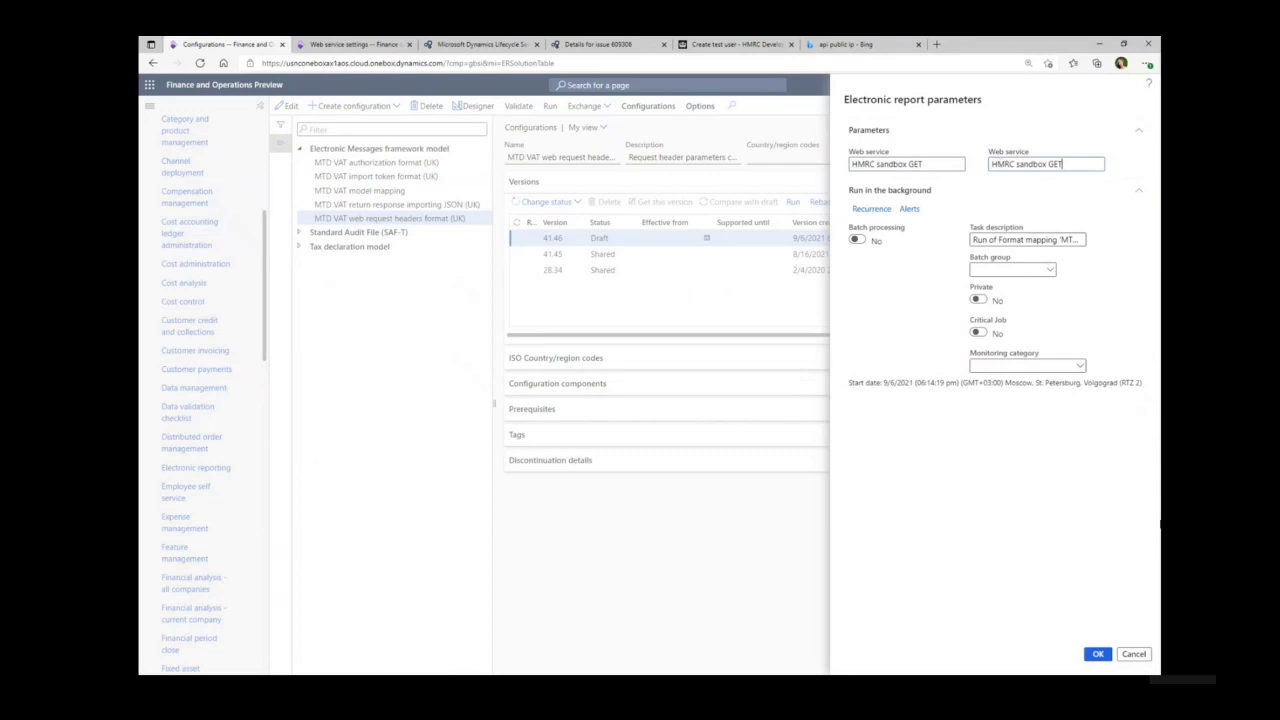
pyautogui.click(1100, 654)
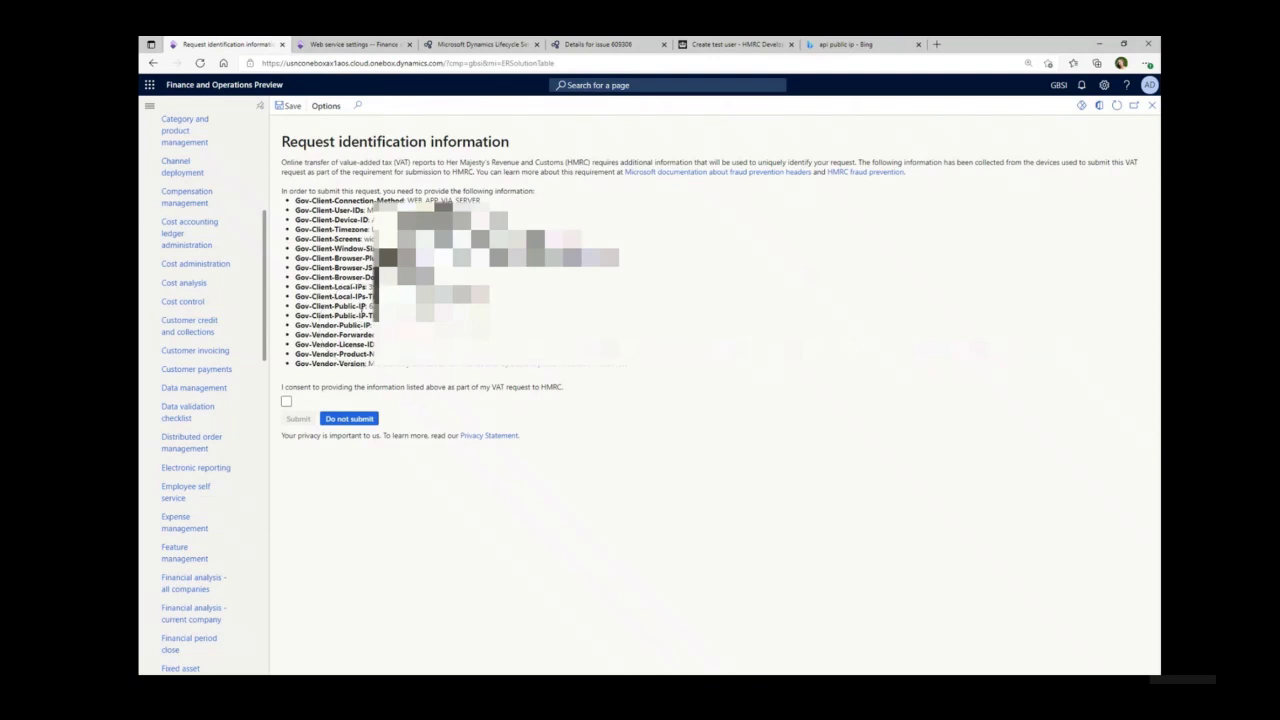
pyautogui.click(287, 402)
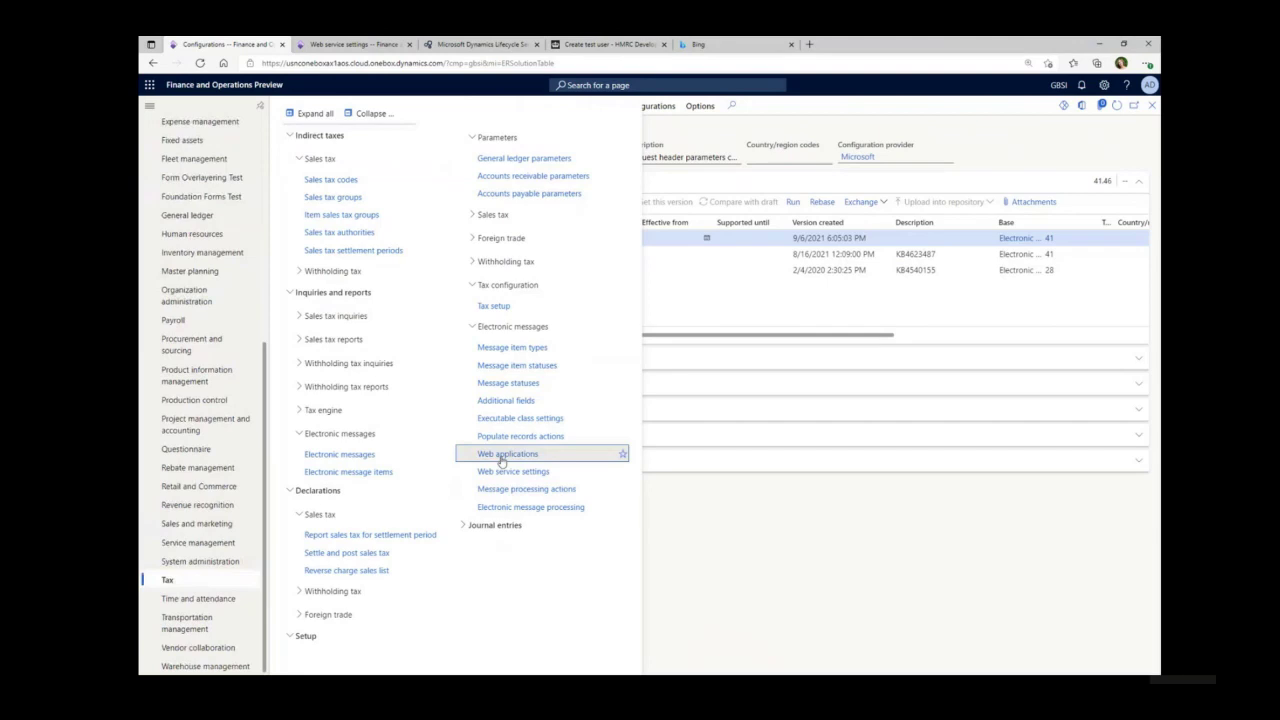
# In the Sandbox HMRC web application, set the Gov-Client-Public-IP supplementary header value to 11.111.11.11
pyautogui.click(505, 454)
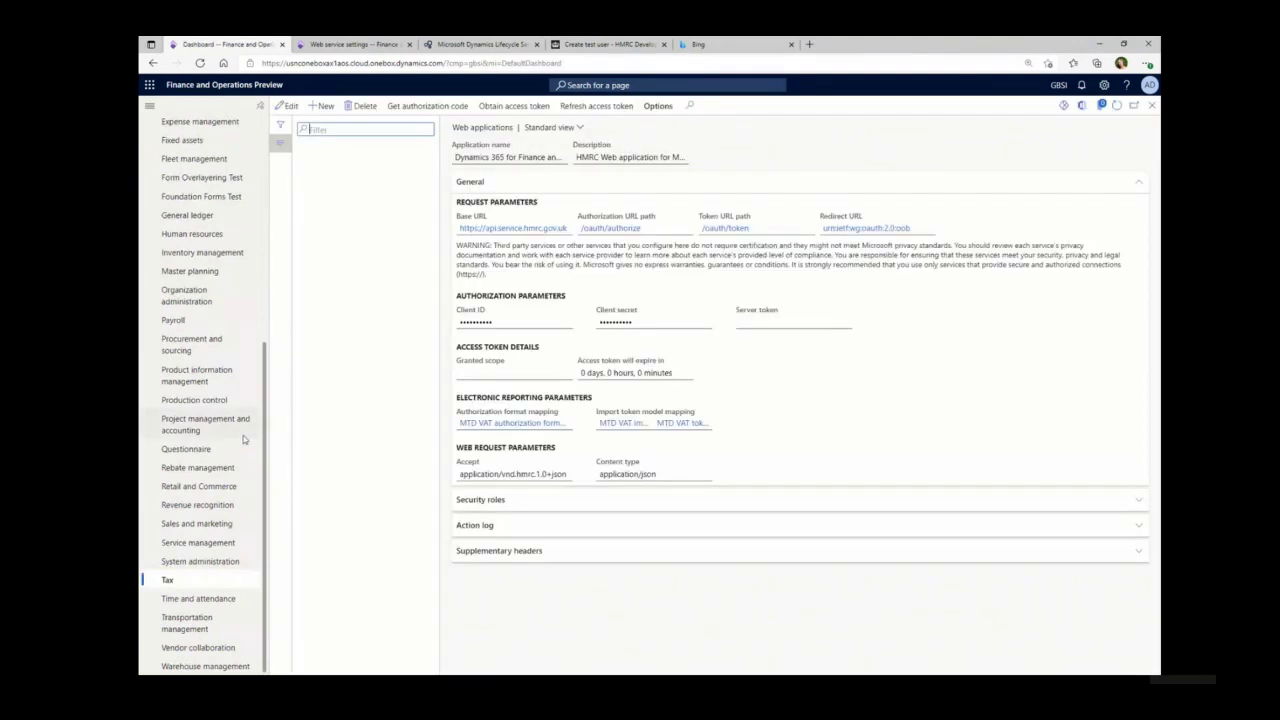
pyautogui.click(310, 175)
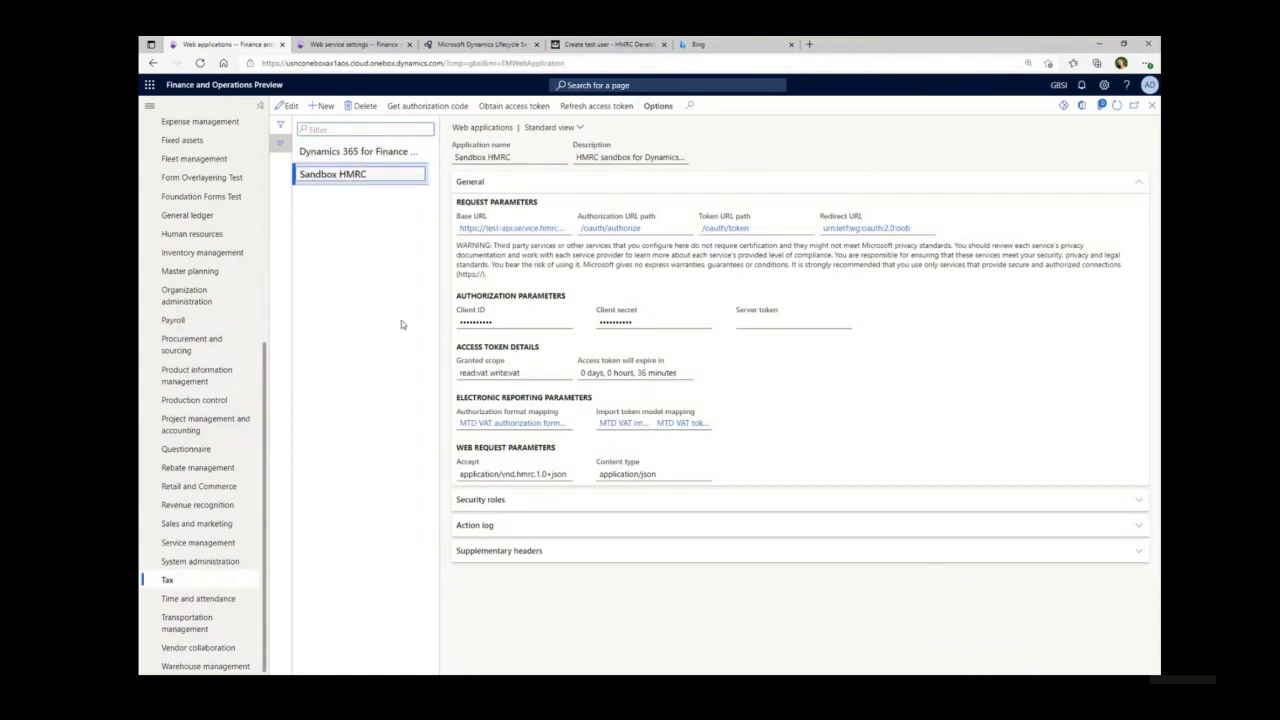
pyautogui.click(553, 554)
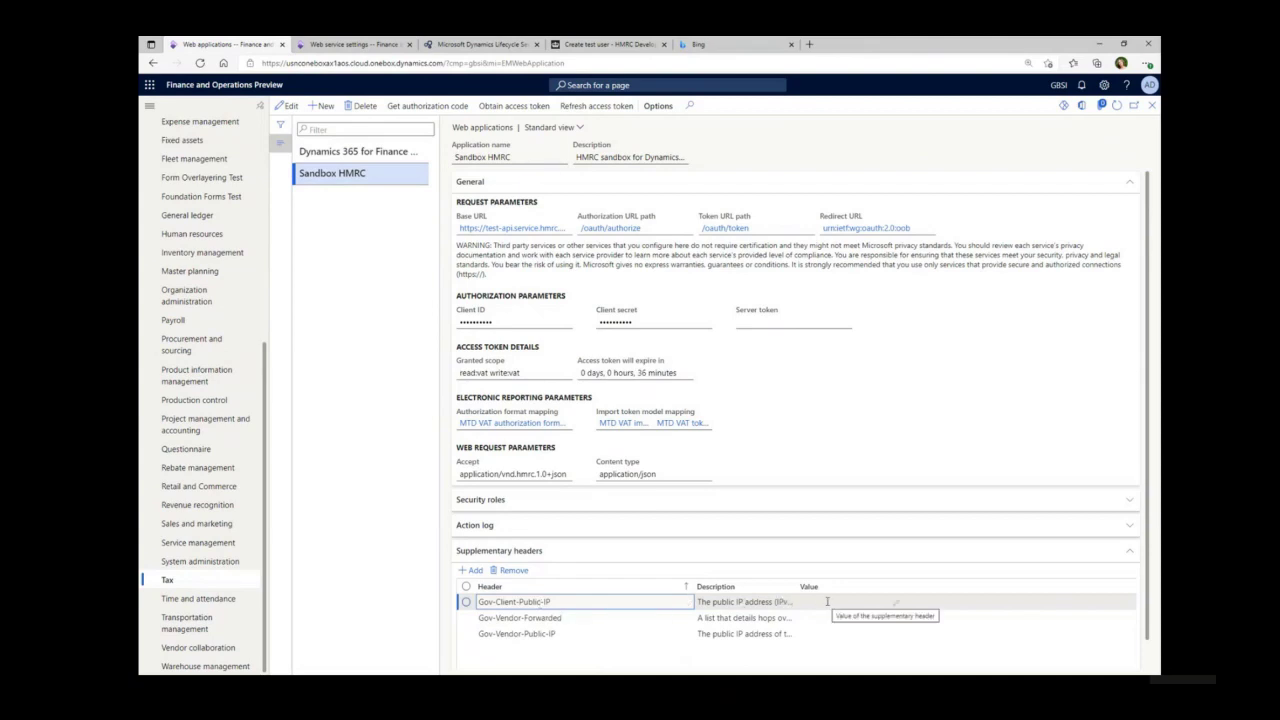
pyautogui.click(895, 602)
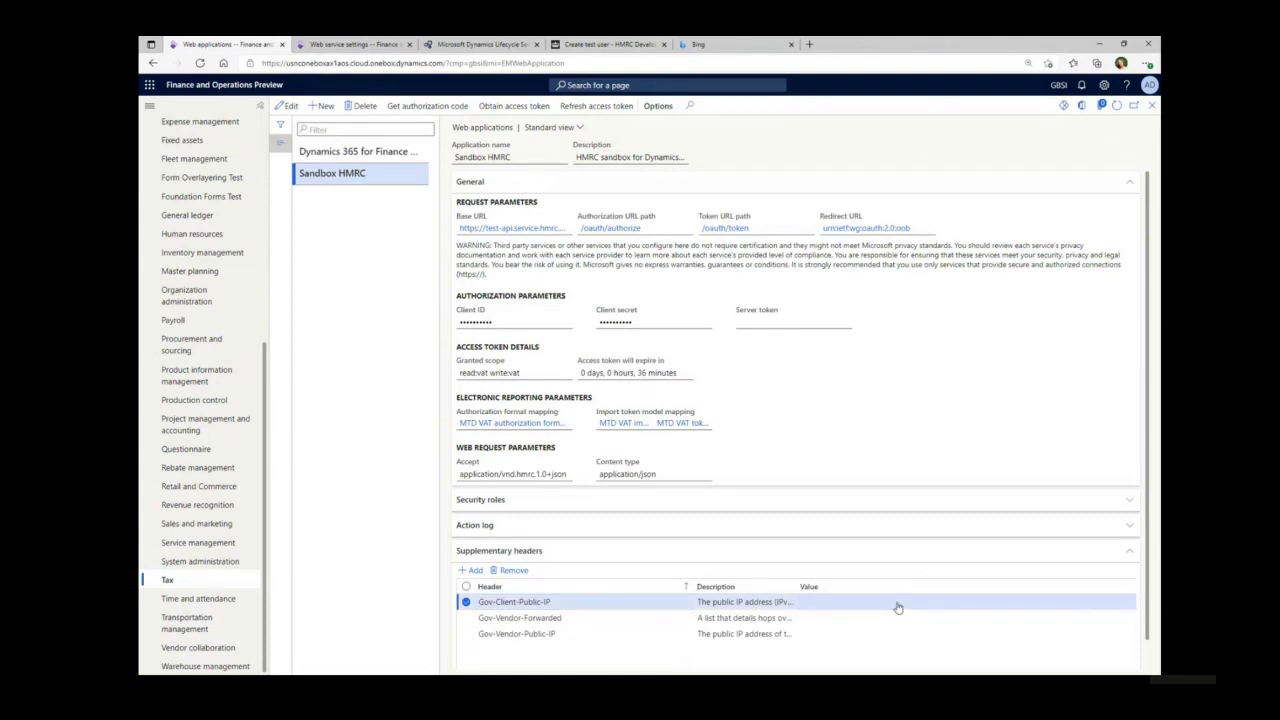
pyautogui.write('11')
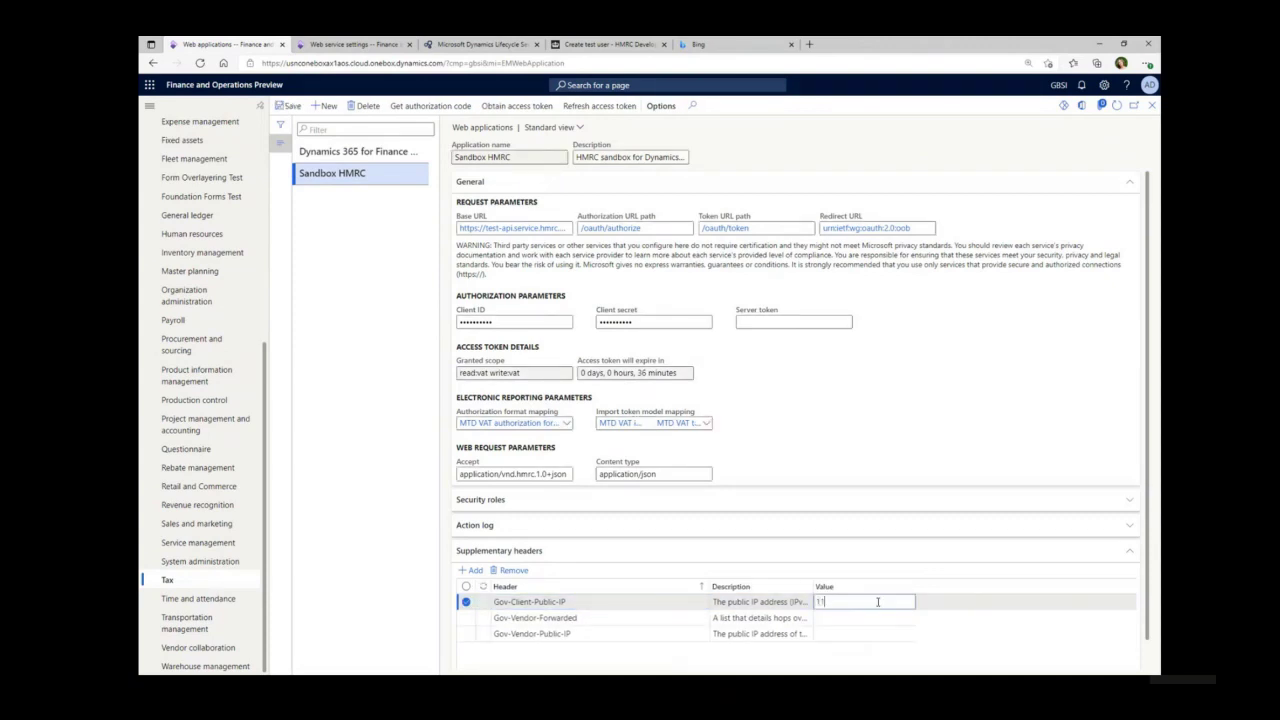
pyautogui.write('.111..11.11')
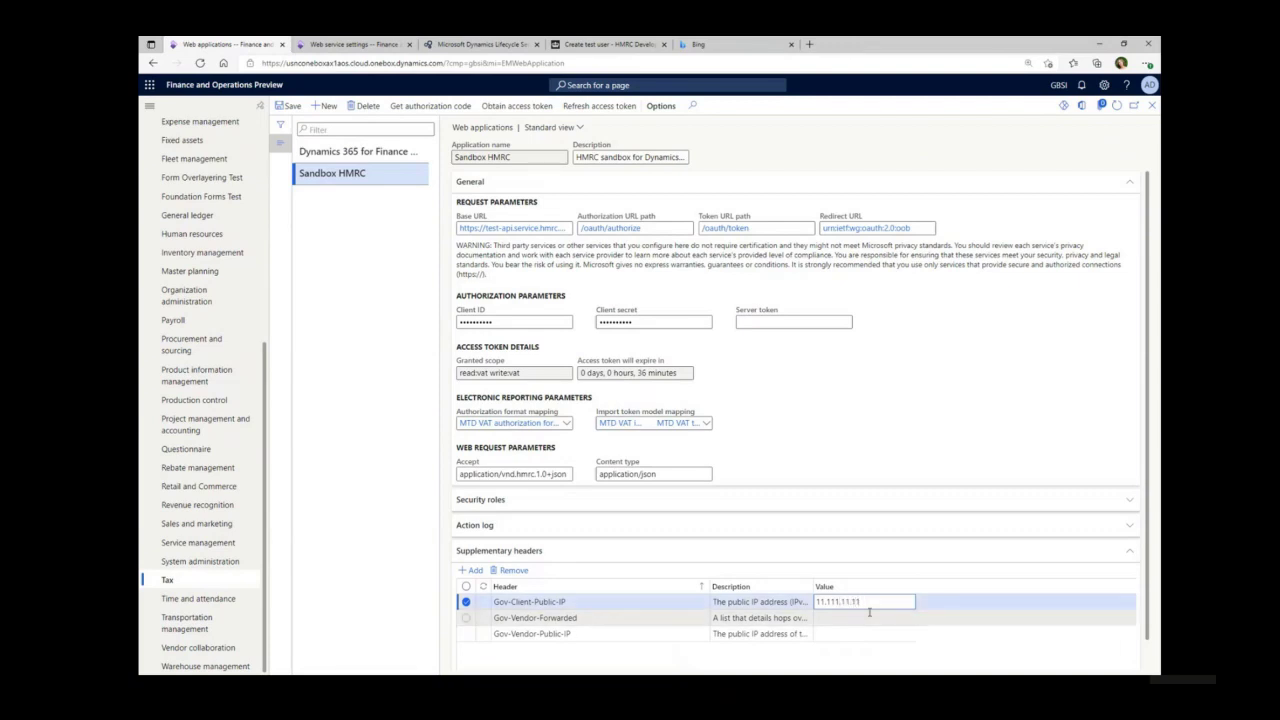
# Set the Gov-Vendor-Public-IP supplementary header value to 22.222.22.22 and save the Sandbox HMRC web application
pyautogui.click(869, 612)
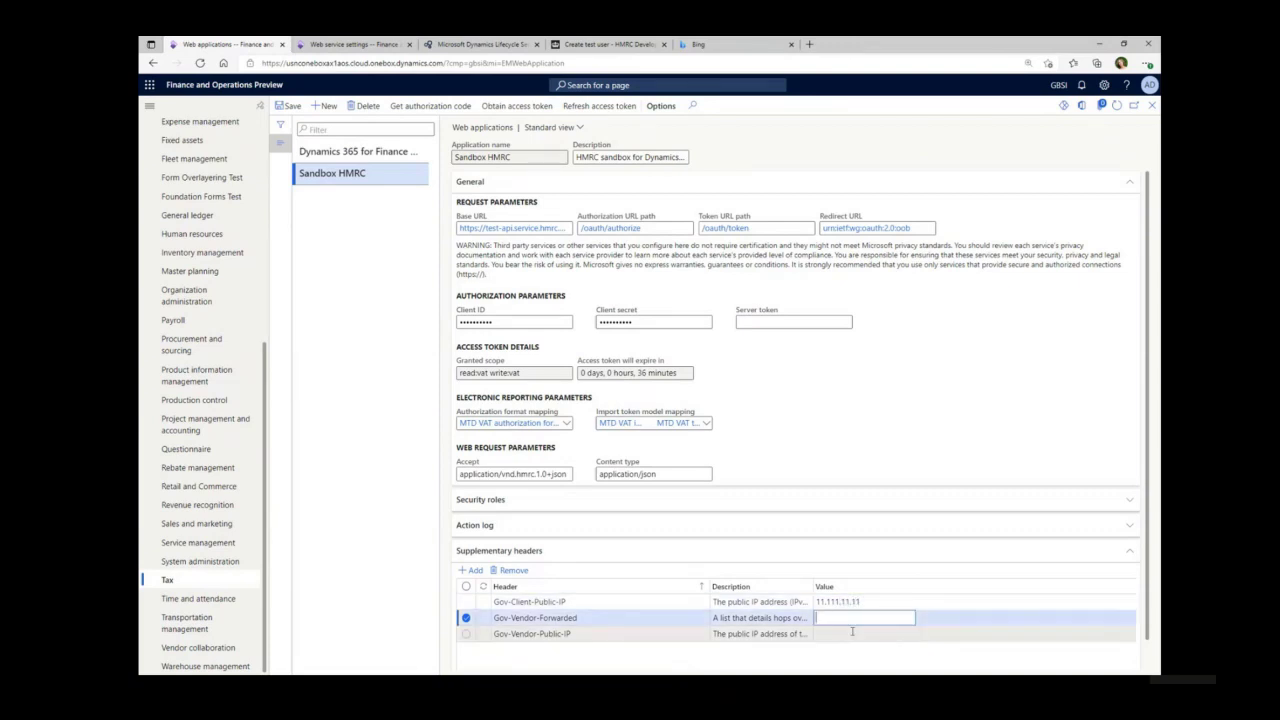
pyautogui.click(851, 632)
pyautogui.write('22.')
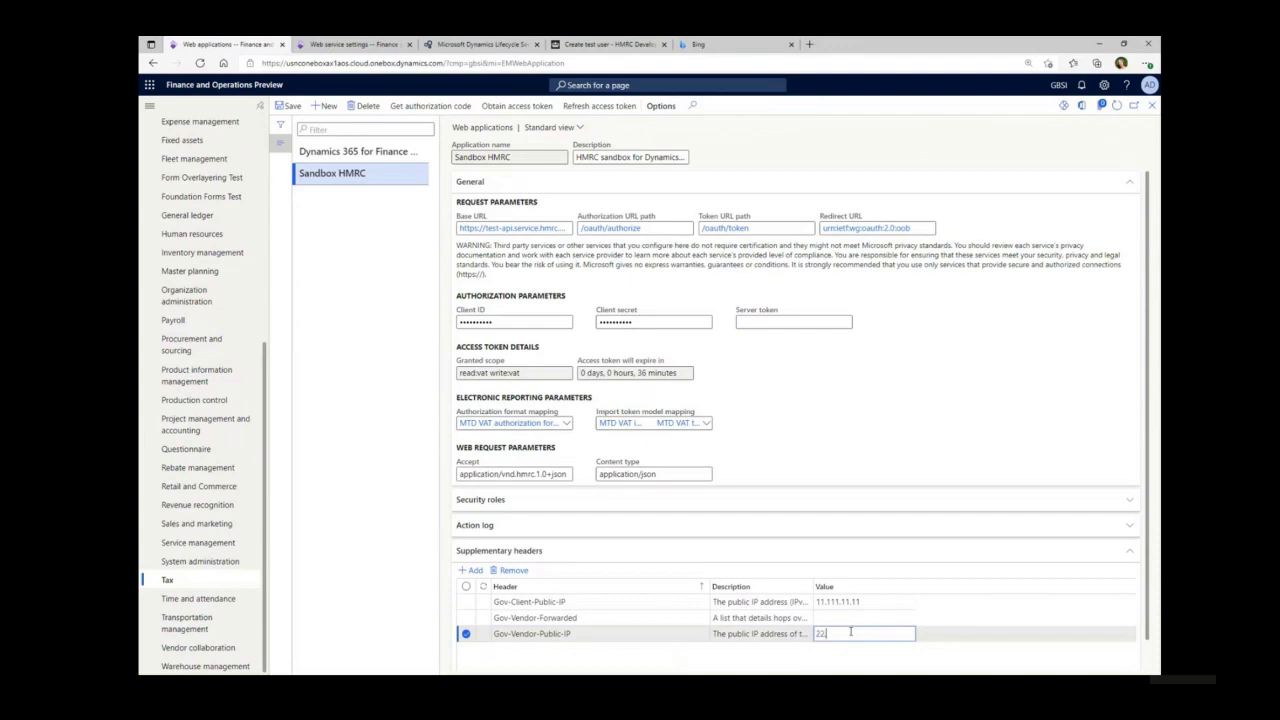
pyautogui.write('222.22.22')
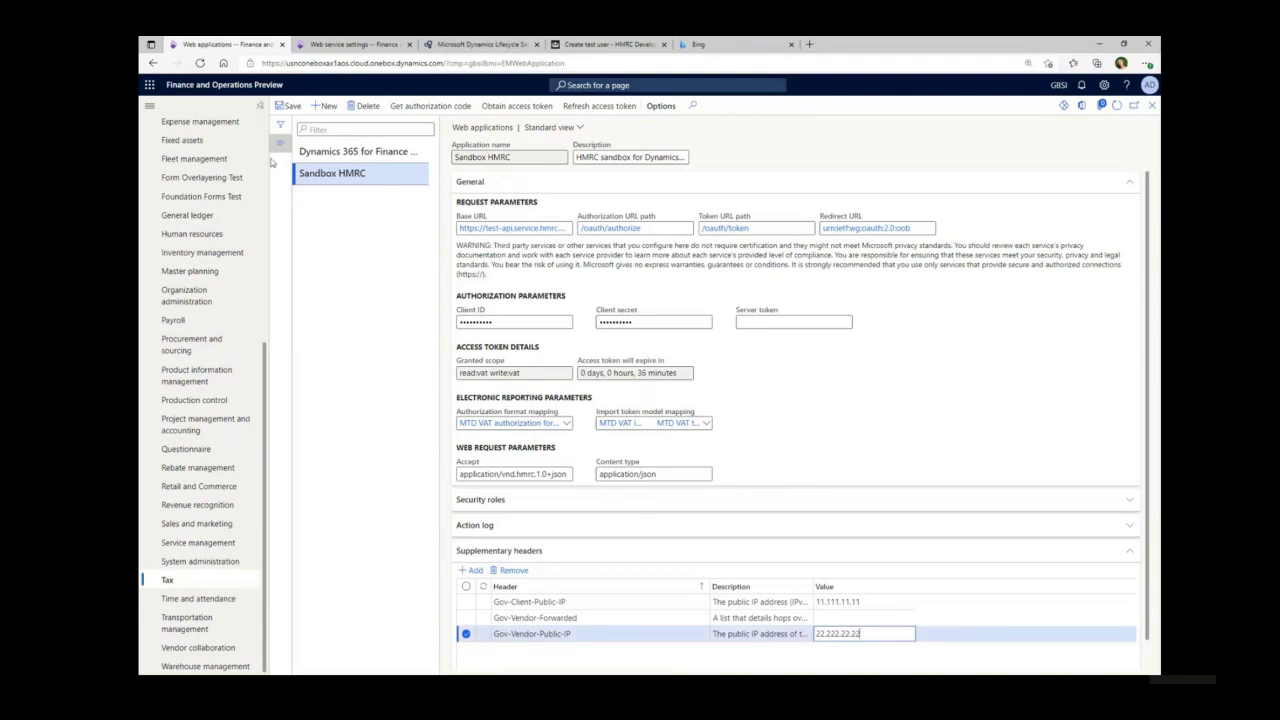
pyautogui.click(287, 106)
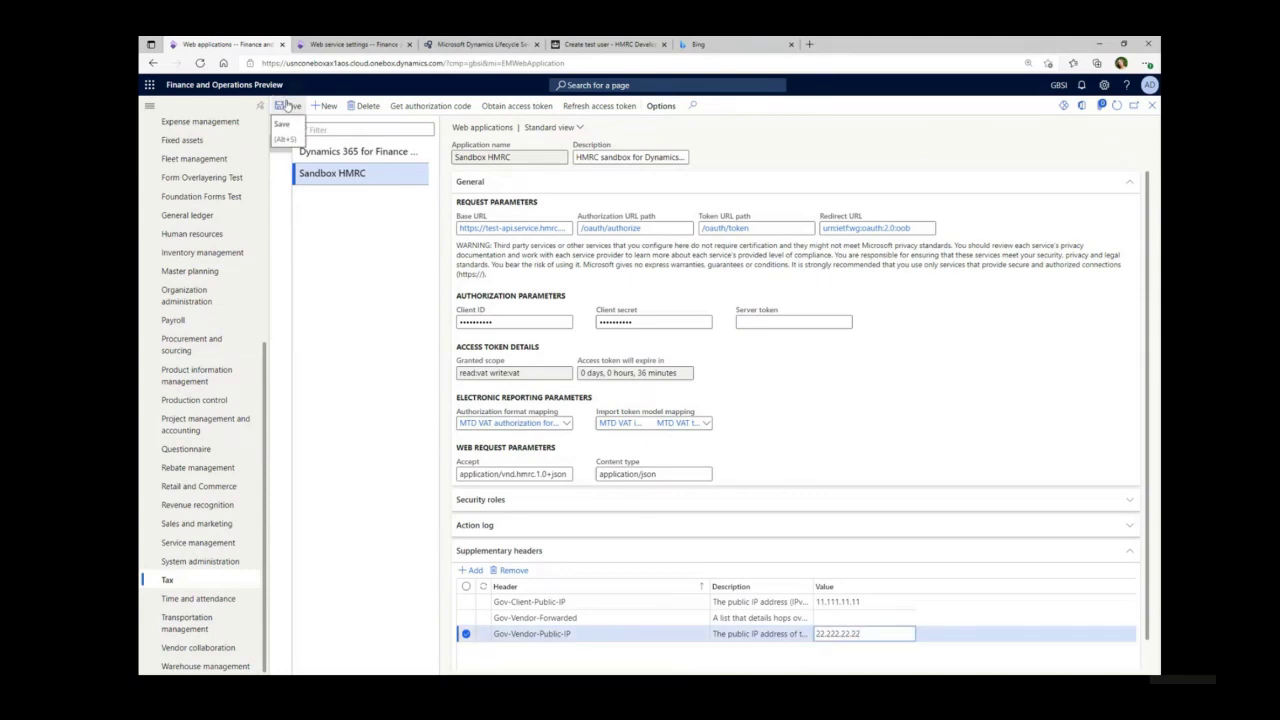
# Collapse the supplementary headers and examine the Sandbox HMRC web application's action log
pyautogui.click(495, 556)
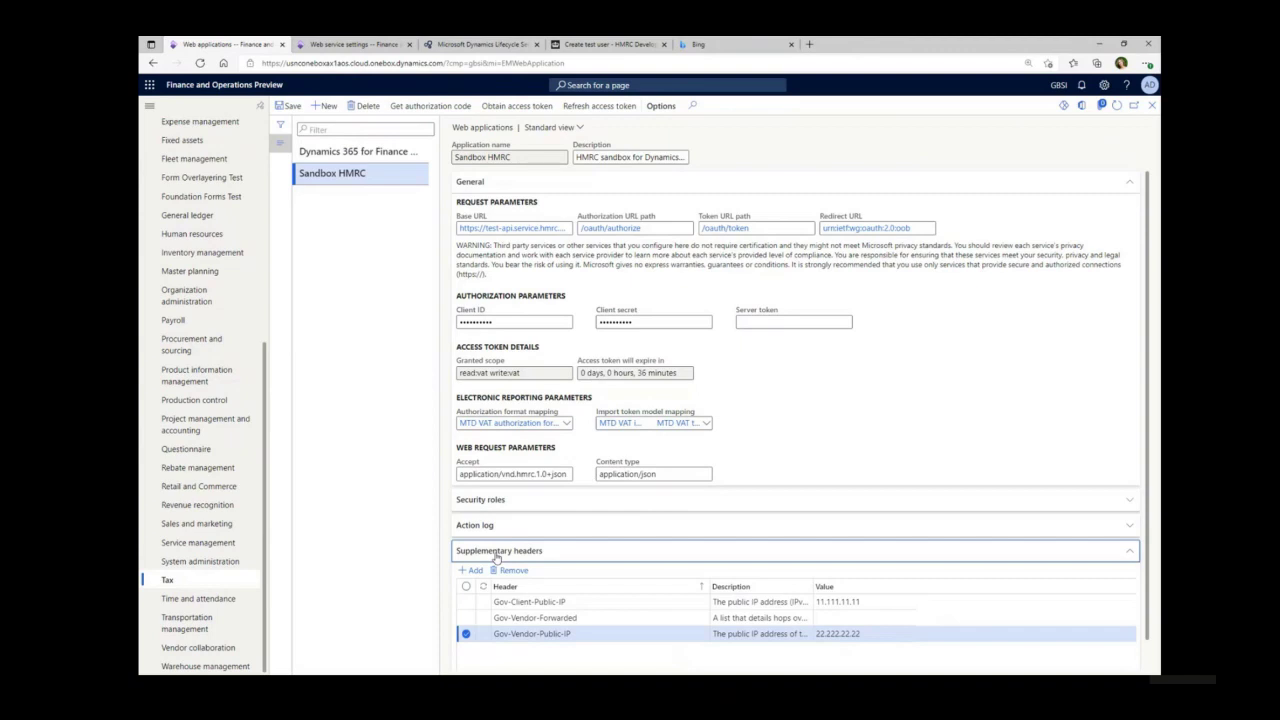
pyautogui.click(497, 551)
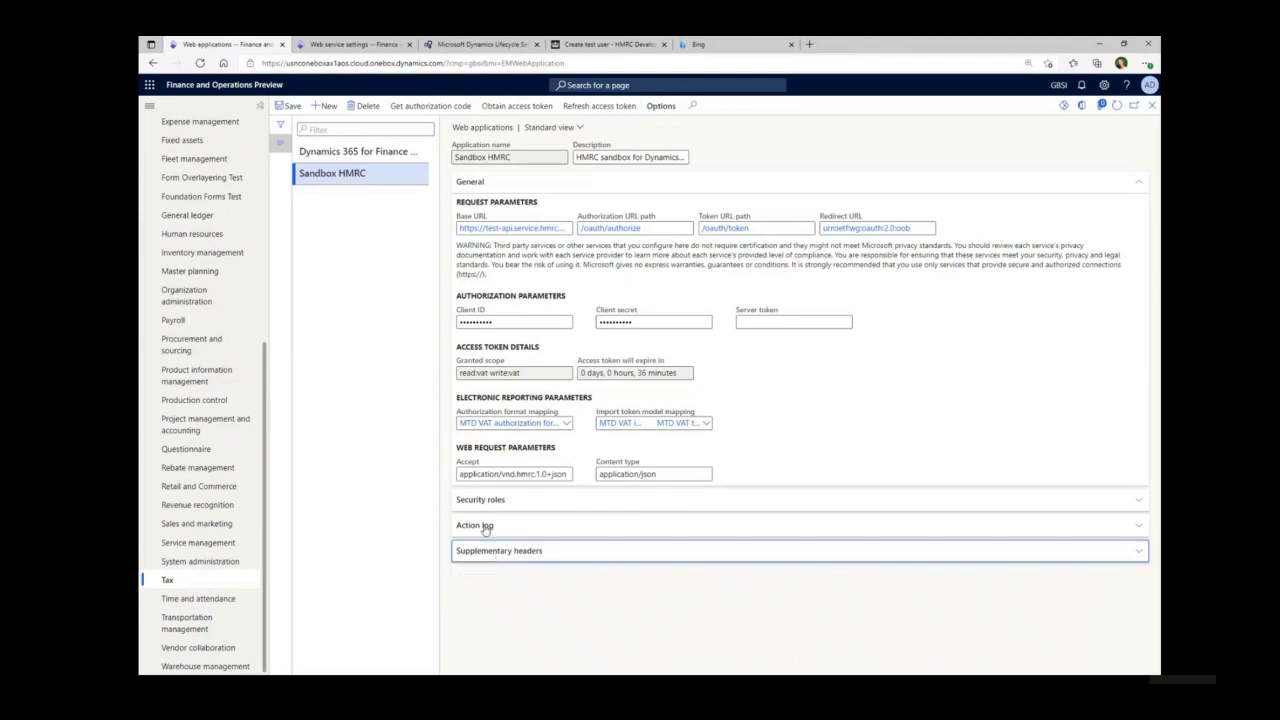
pyautogui.click(485, 527)
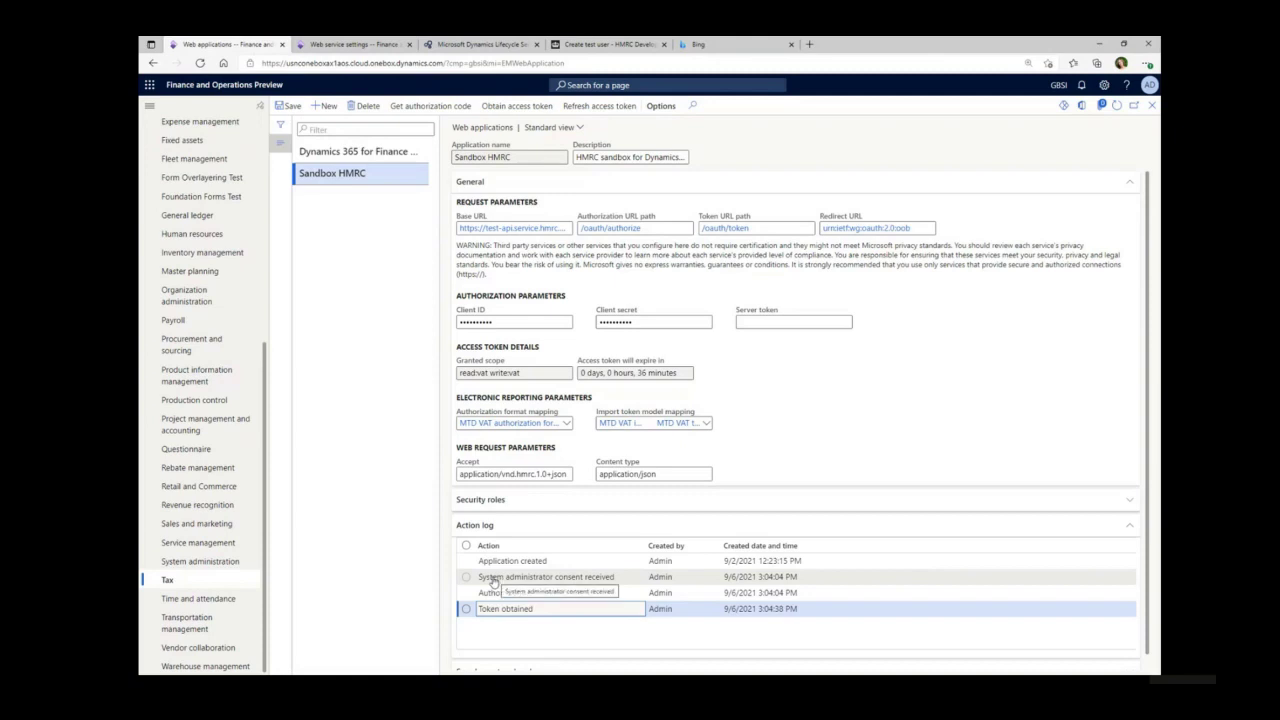
# Initiate the authorization procedure for the Sandbox HMRC web application with the scope read:vat write:vat
pyautogui.click(430, 106)
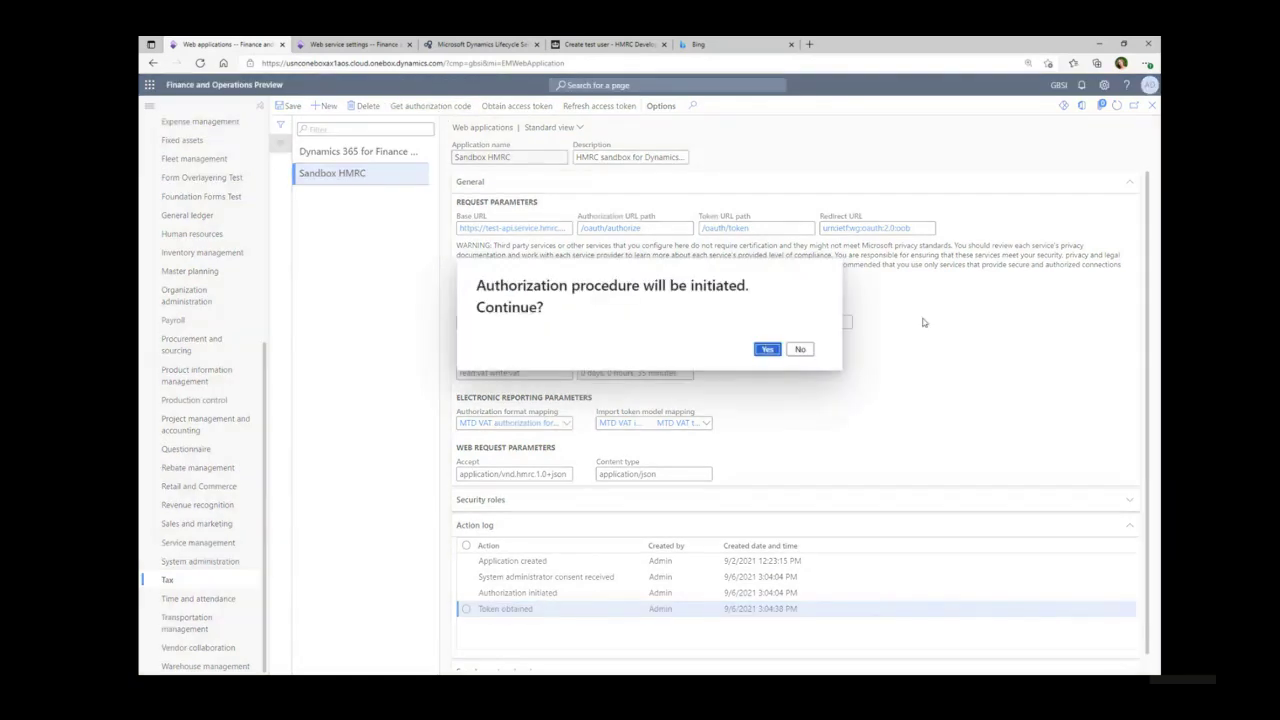
pyautogui.click(767, 349)
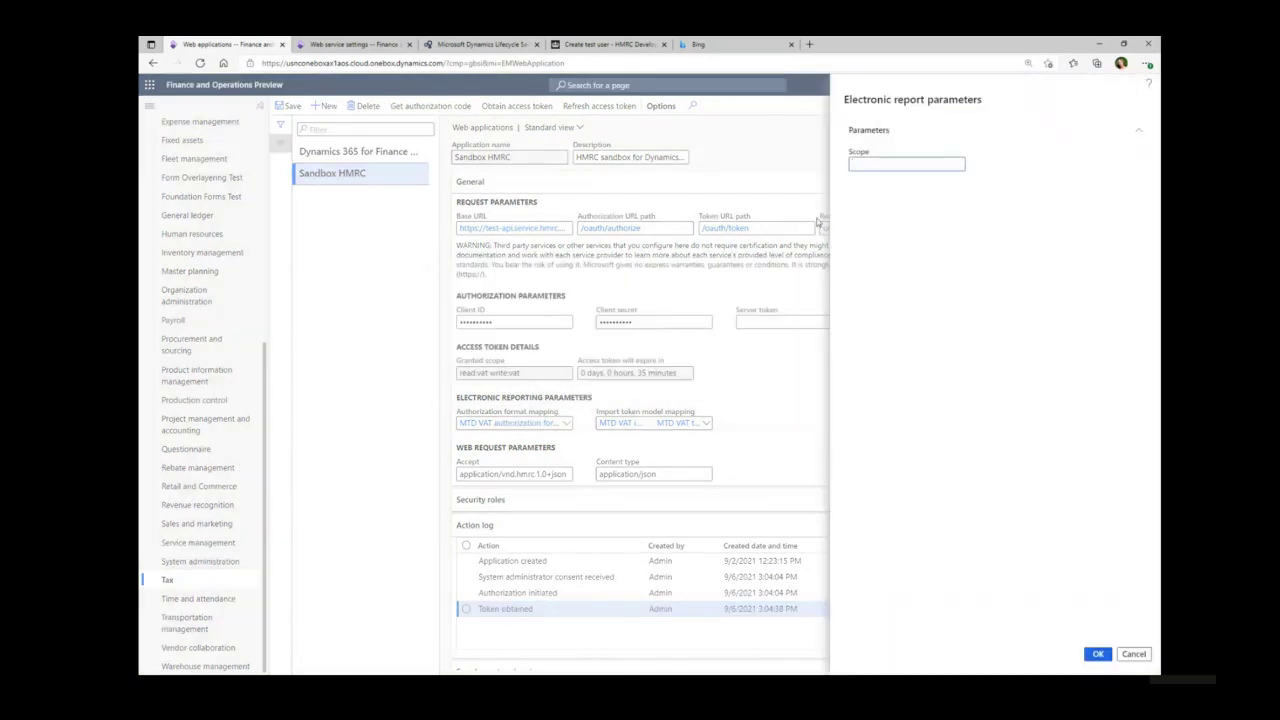
pyautogui.write('read:vat write:vat')
pyautogui.click(1097, 654)
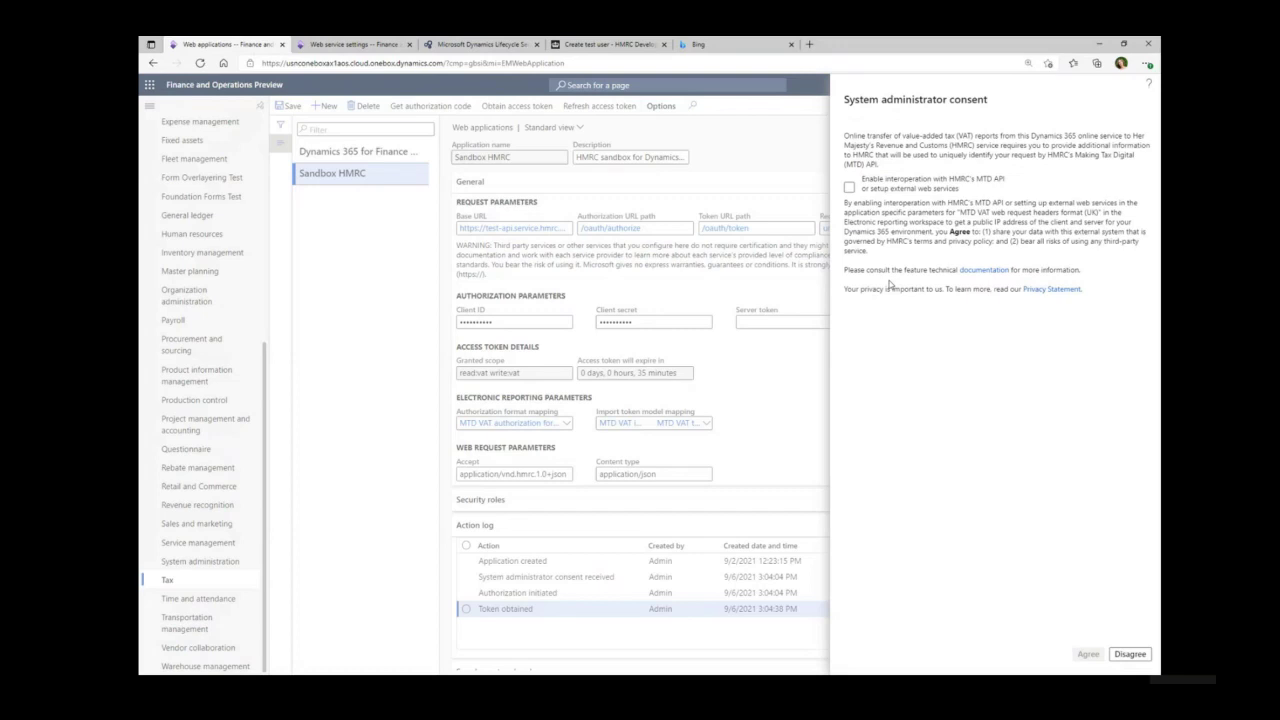
# Agree to the system administrator consent for interoperation with HMRC's MTD API and continue to the HMRC test user sign-in
pyautogui.click(849, 188)
pyautogui.click(962, 240)
pyautogui.click(1018, 241)
pyautogui.click(1031, 293)
pyautogui.click(1083, 657)
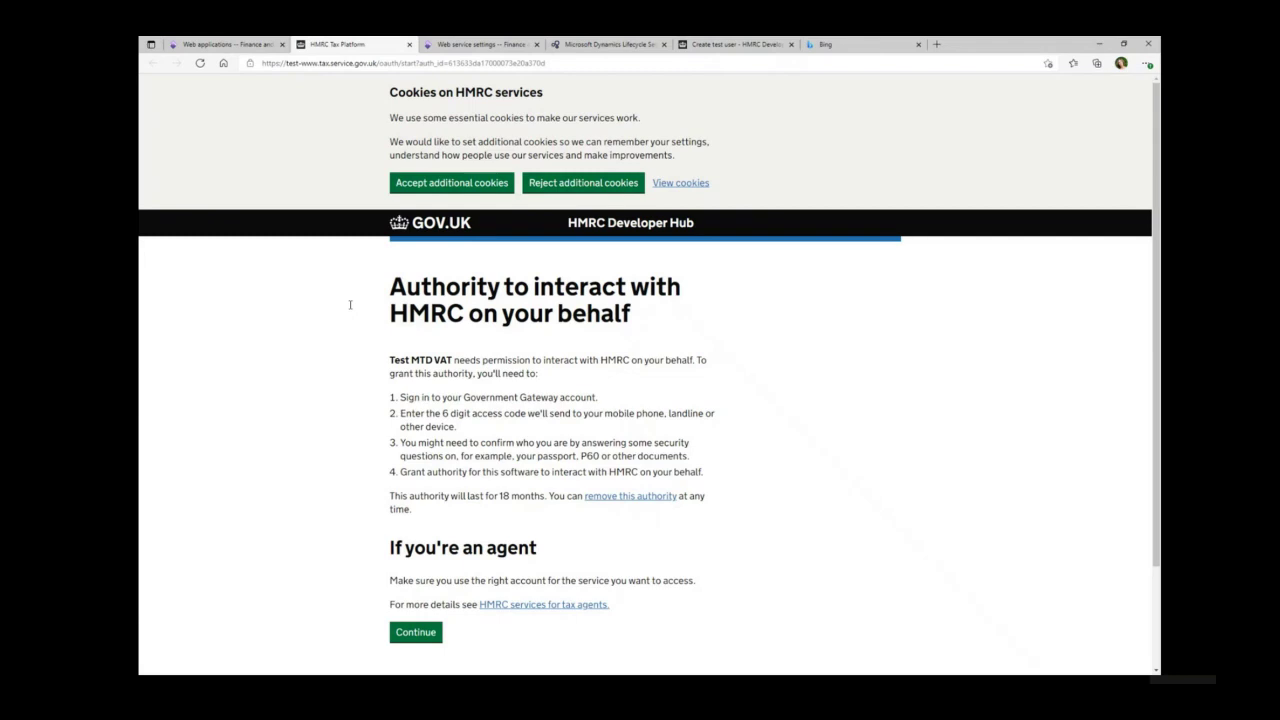
pyautogui.click(420, 634)
pyautogui.click(405, 346)
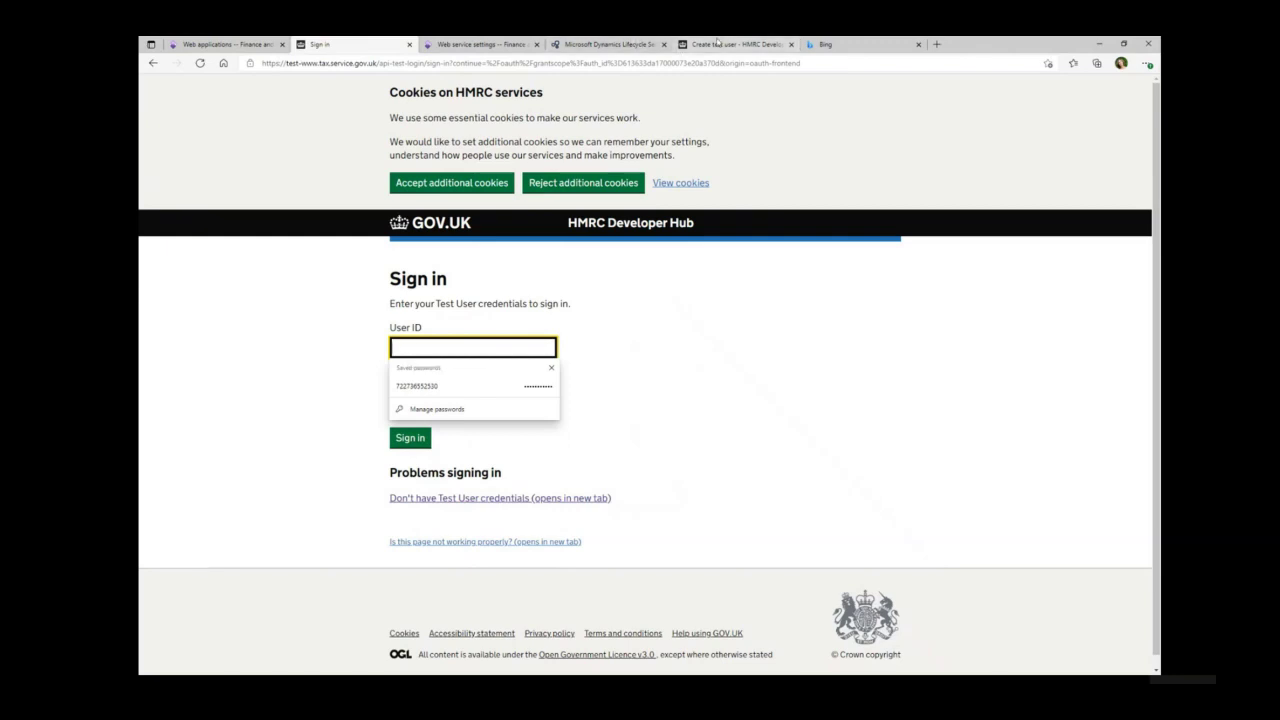
# Create a test user of type Organisation in the HMRC Developer Hub
pyautogui.click(717, 42)
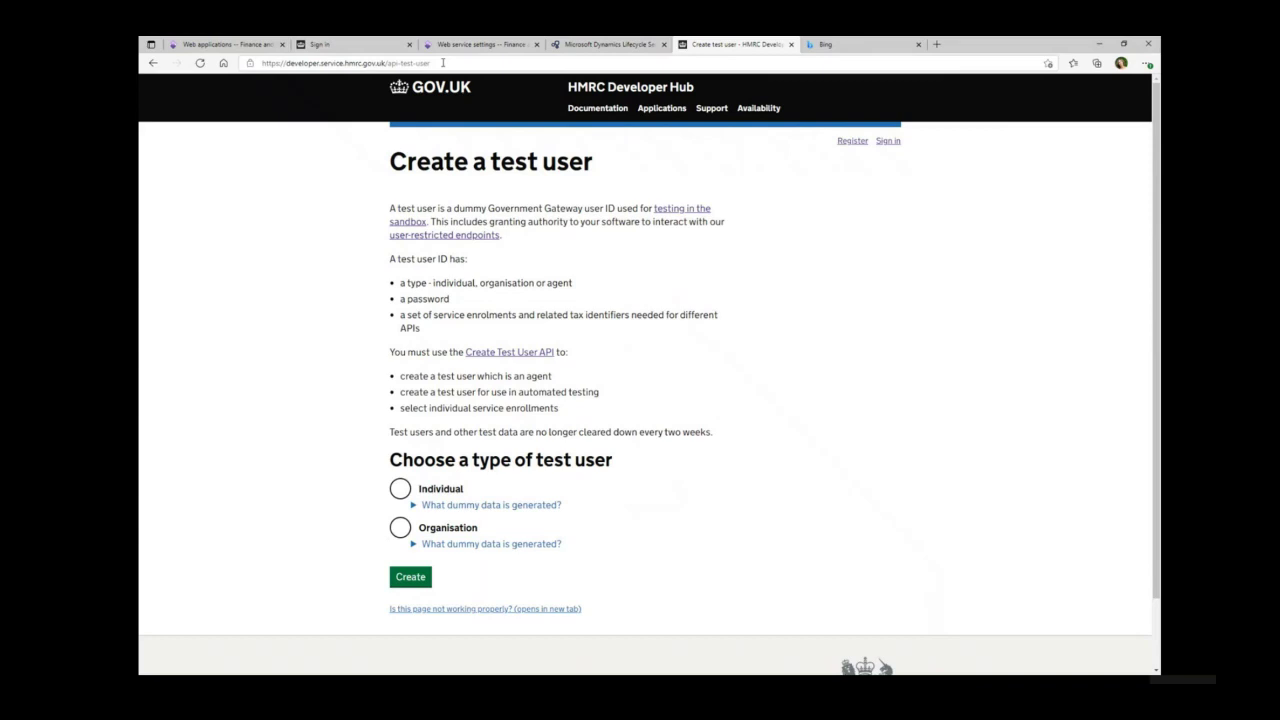
pyautogui.moveTo(443, 62); pyautogui.dragTo(251, 62)
pyautogui.click(400, 527)
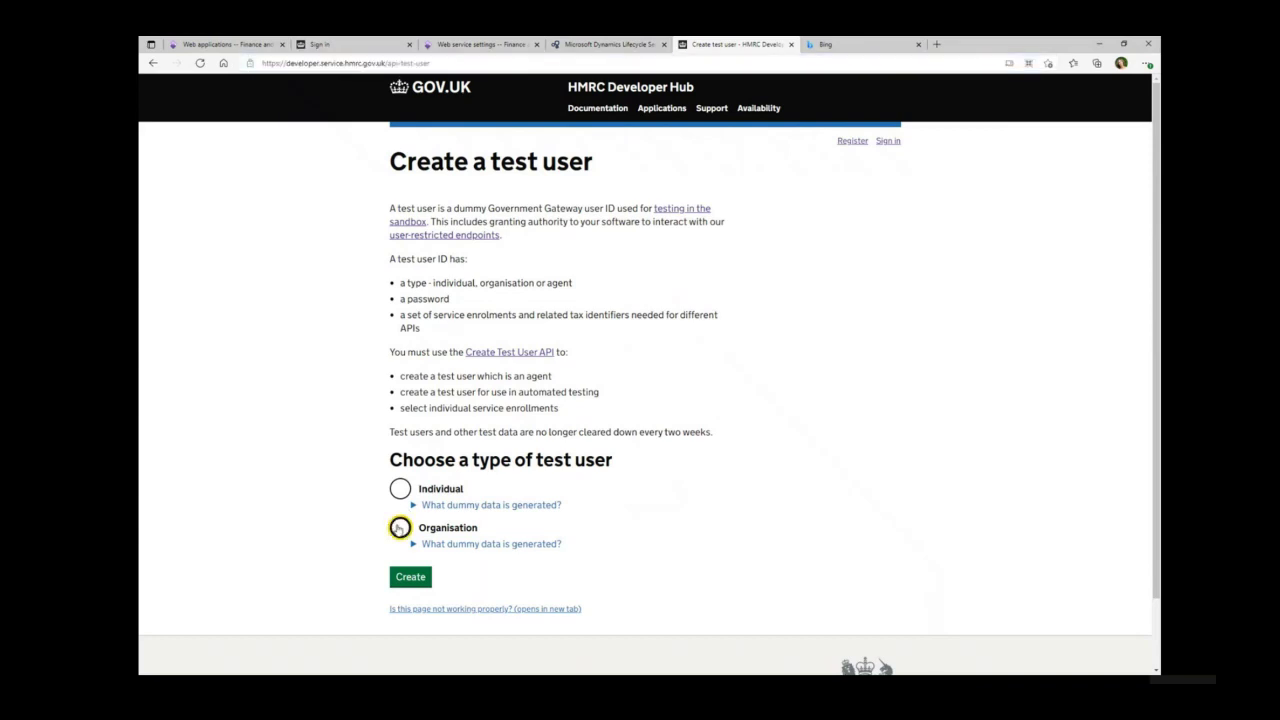
pyautogui.click(408, 581)
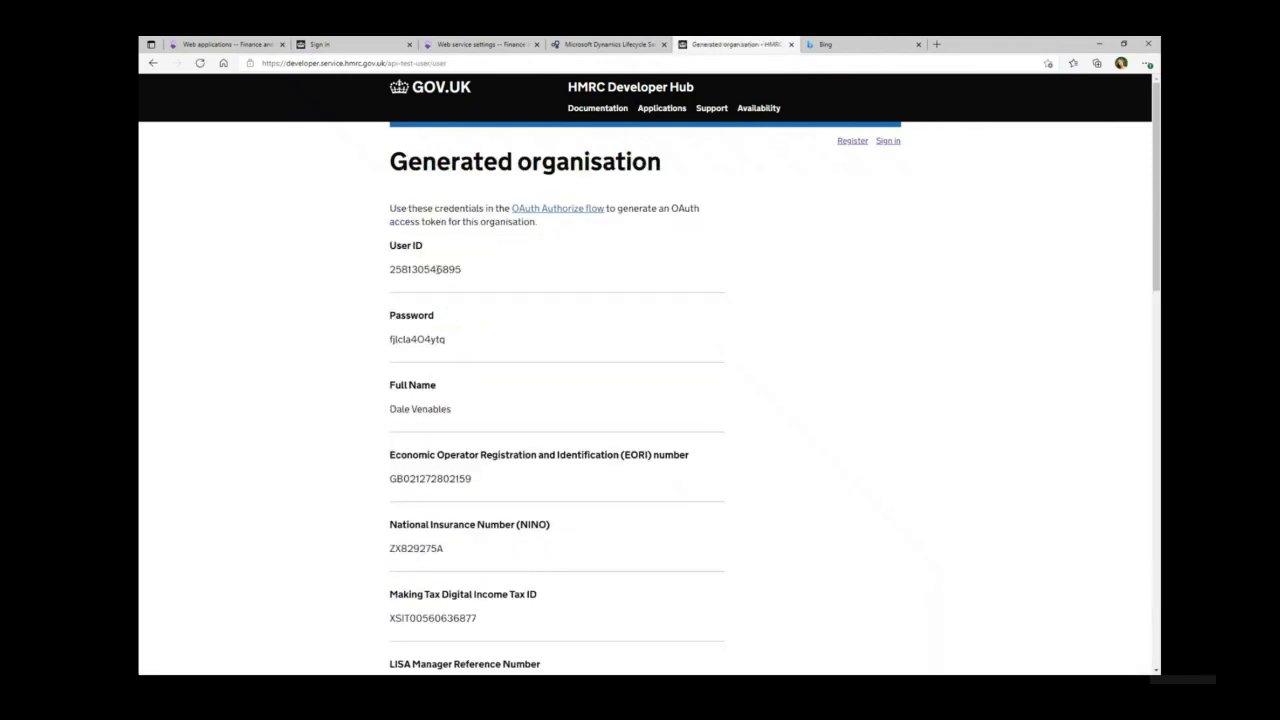
# Copy the generated organisation's user ID into the User ID field of the HMRC sign-in page
pyautogui.moveTo(472, 274); pyautogui.dragTo(390, 272)
pyautogui.hotkey('ctrl', 'c')
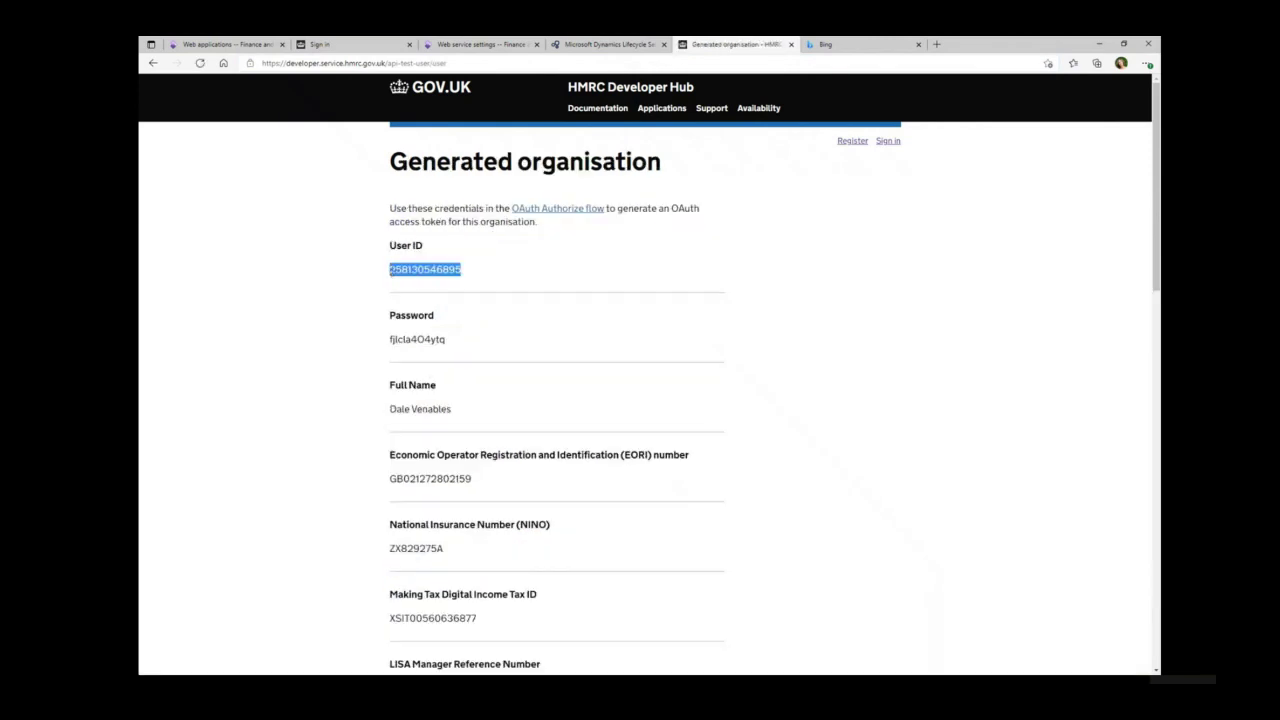
pyautogui.click(340, 44)
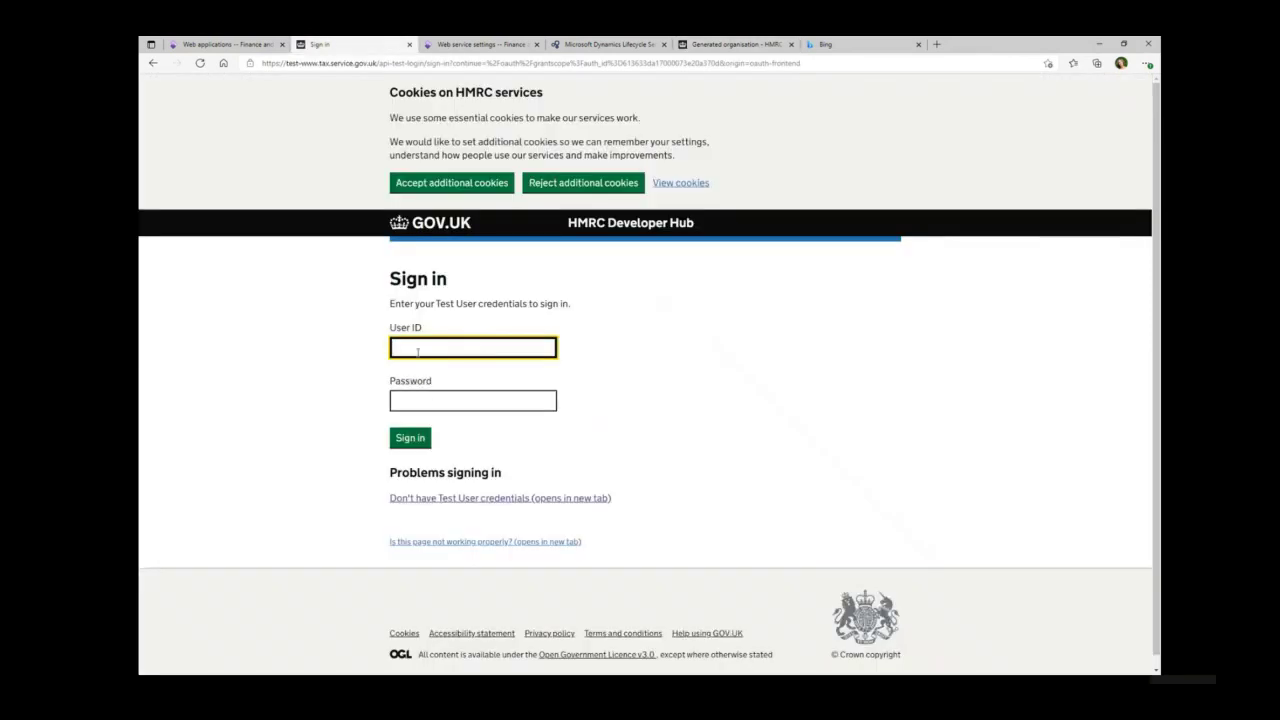
pyautogui.click(418, 351)
pyautogui.hotkey('ctrl', 'v')
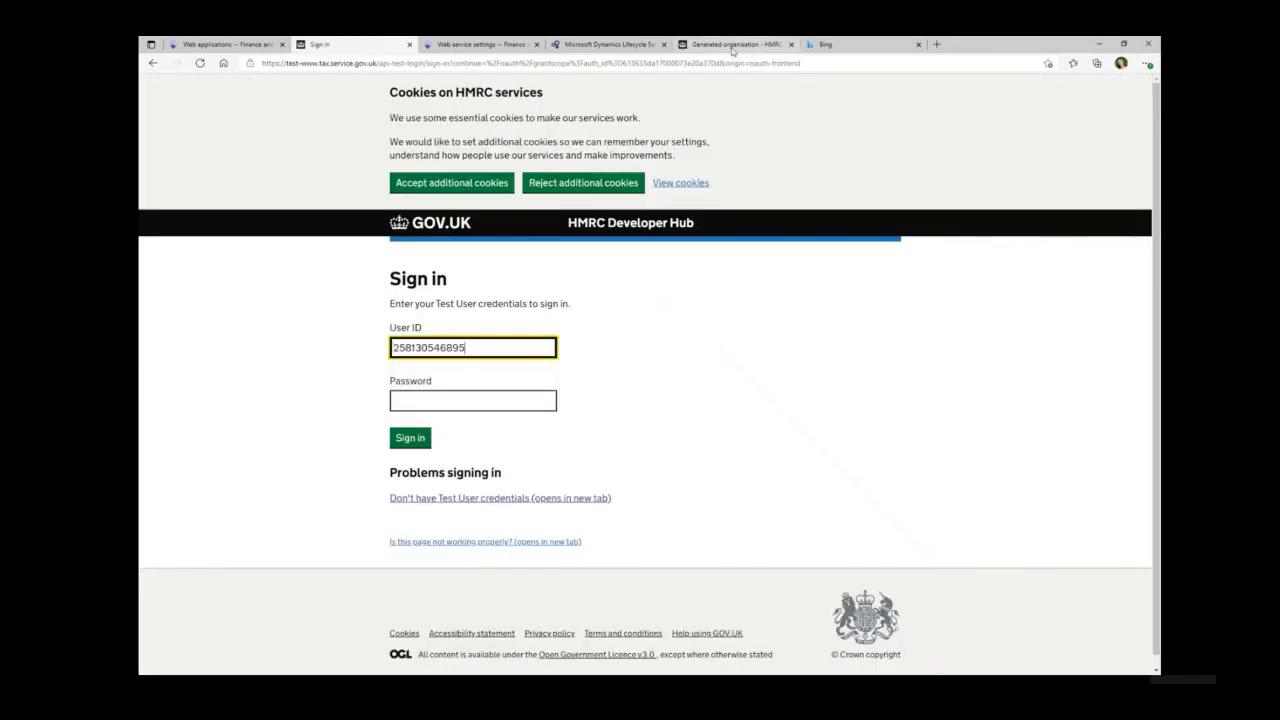
# Copy the generated test user's password into the Password field of the HMRC sign-in page and sign in
pyautogui.click(712, 45)
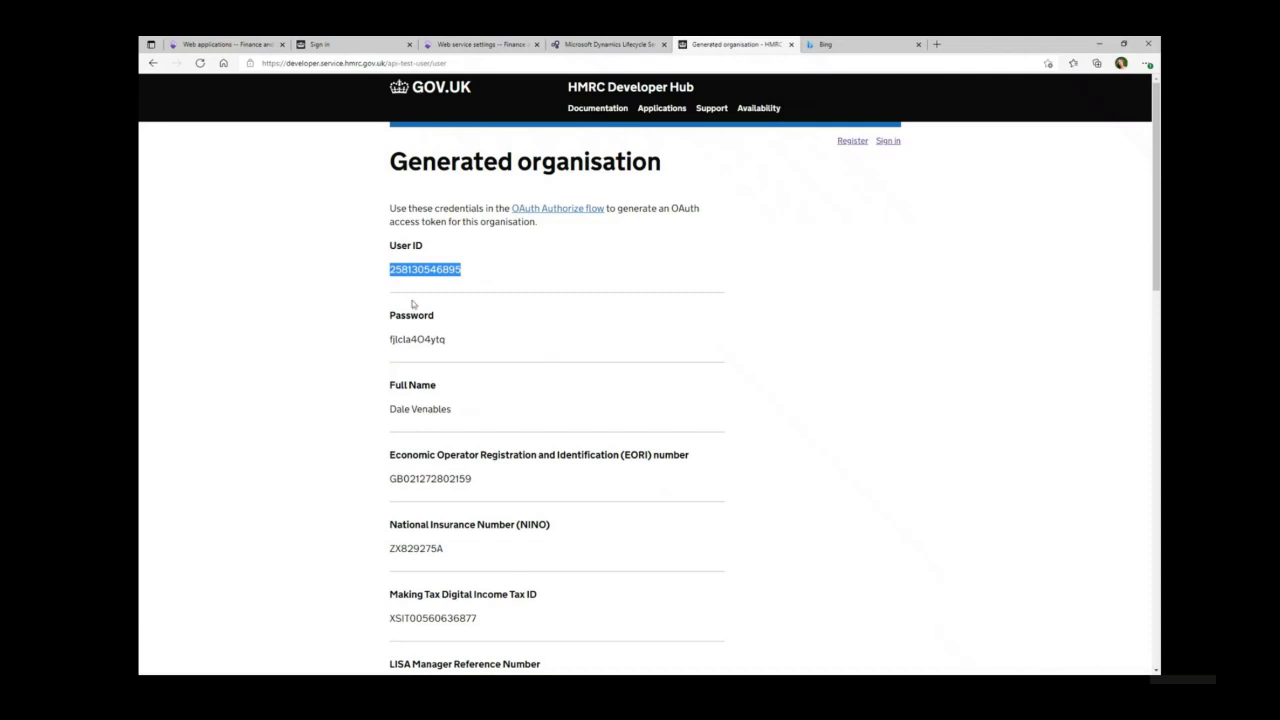
pyautogui.moveTo(450, 338); pyautogui.dragTo(388, 341)
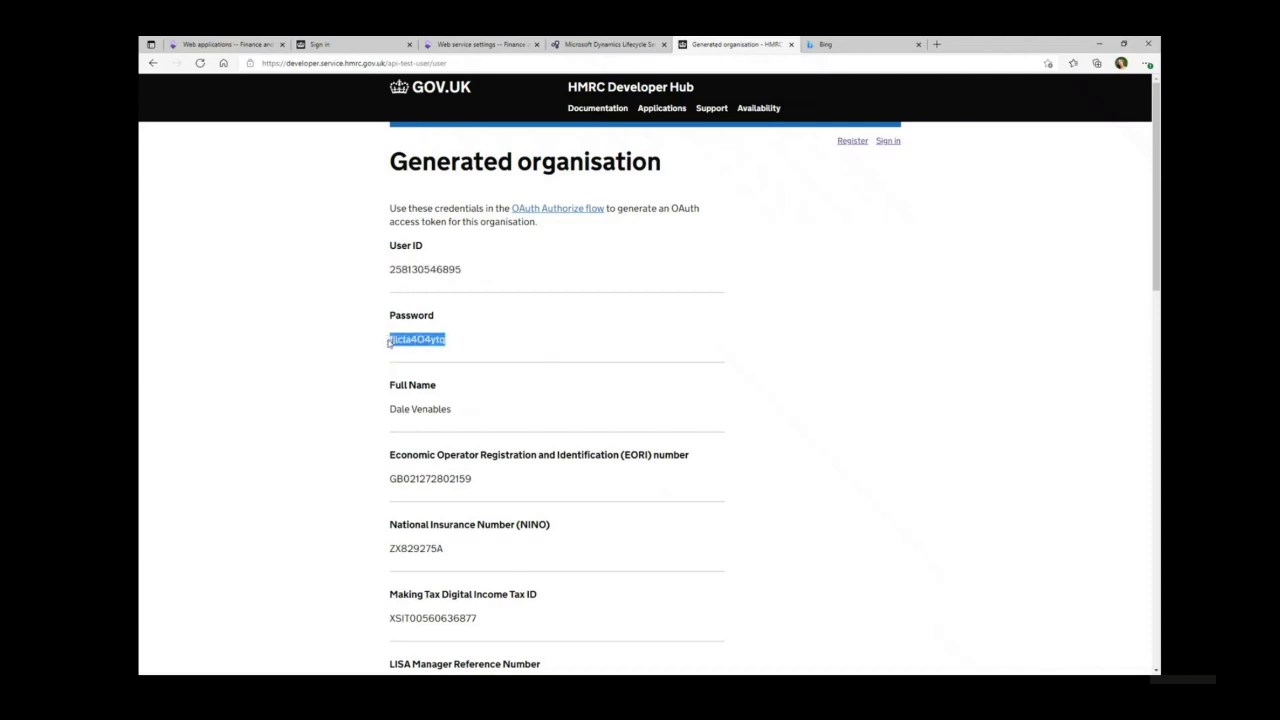
pyautogui.click(352, 44)
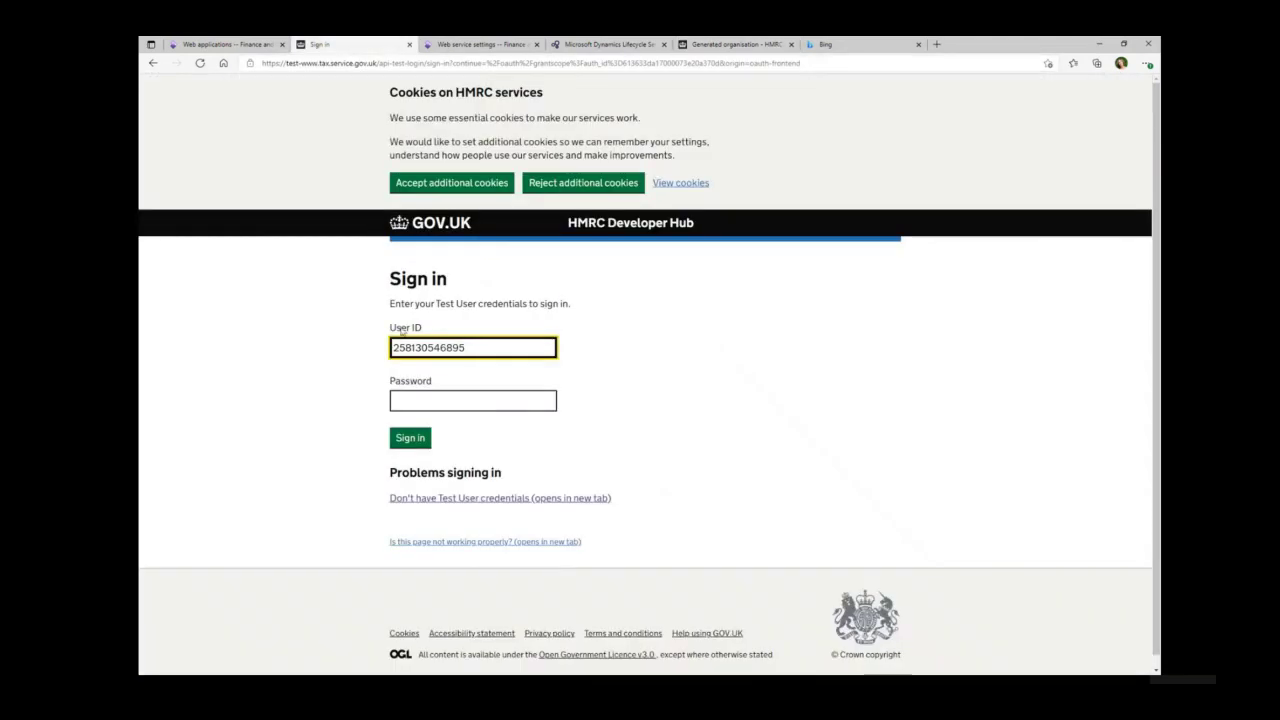
pyautogui.click(414, 401)
pyautogui.hotkey('ctrl', 'v')
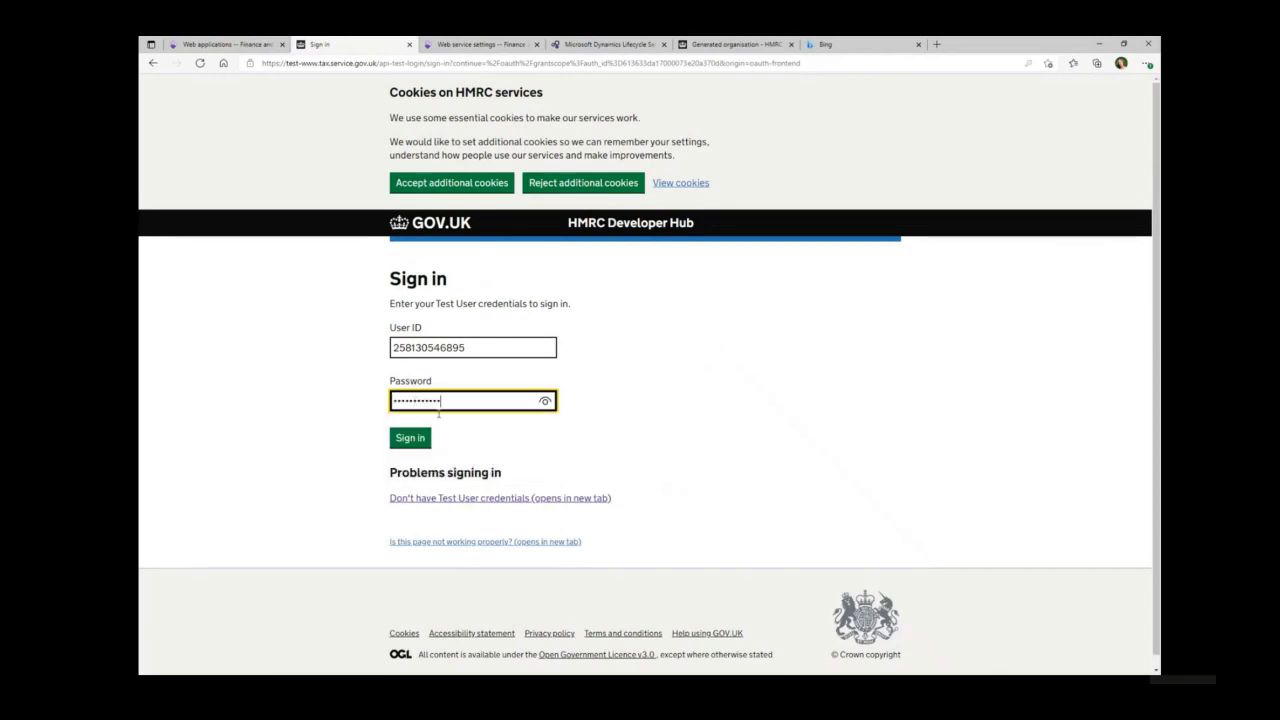
pyautogui.click(414, 442)
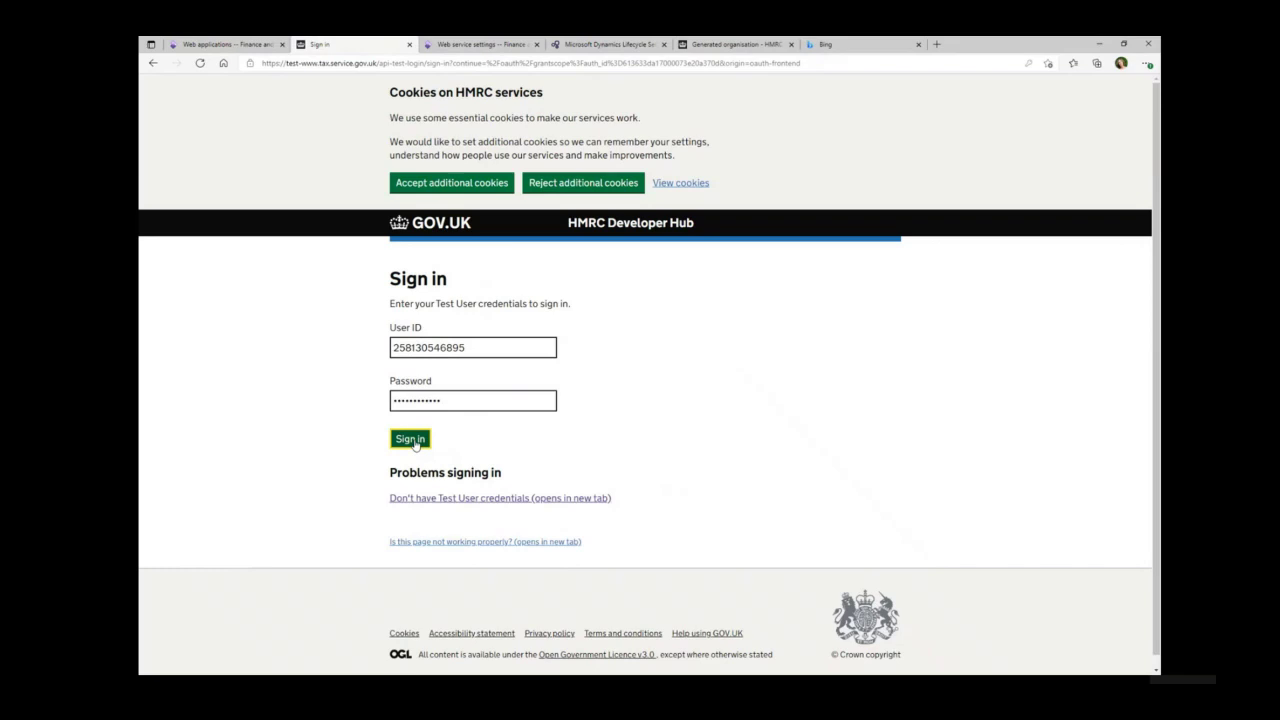
pyautogui.click(410, 439)
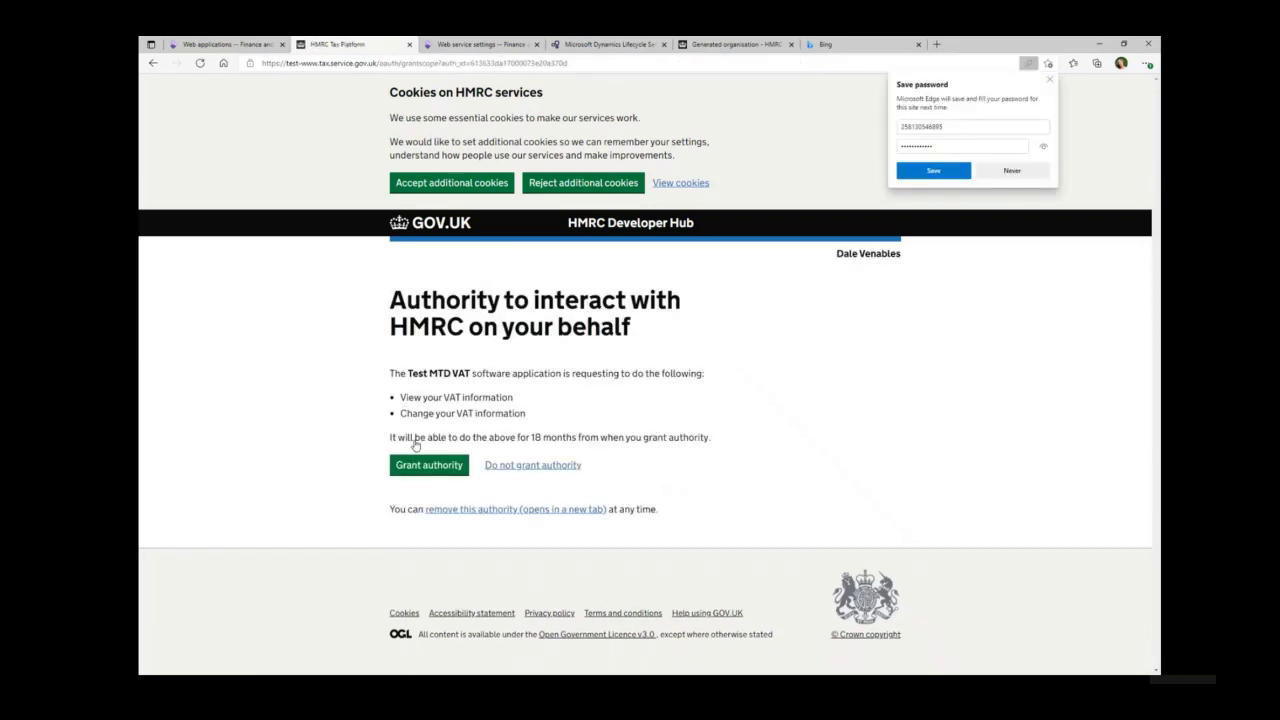
# Grant authority to Test MTD VAT and paste the issued authorisation code into the Sandbox HMRC access token request in Dynamics 365
pyautogui.click(425, 467)
pyautogui.click(623, 396)
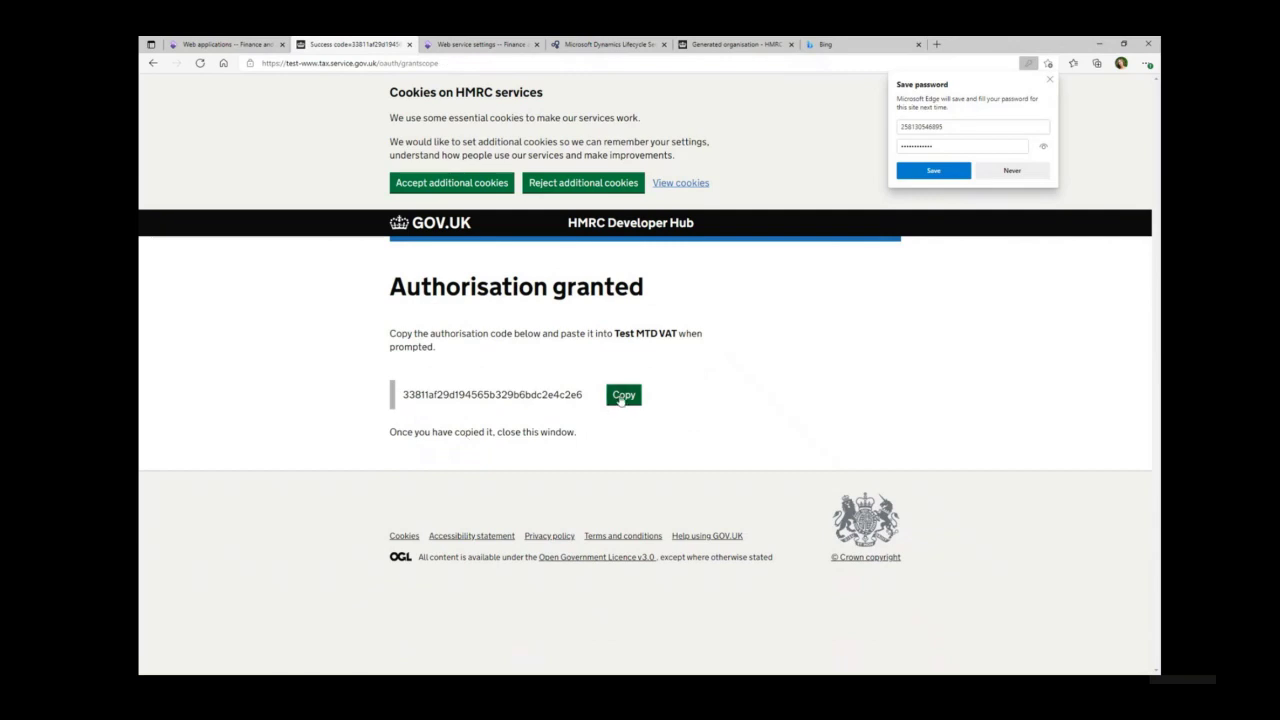
pyautogui.click(225, 44)
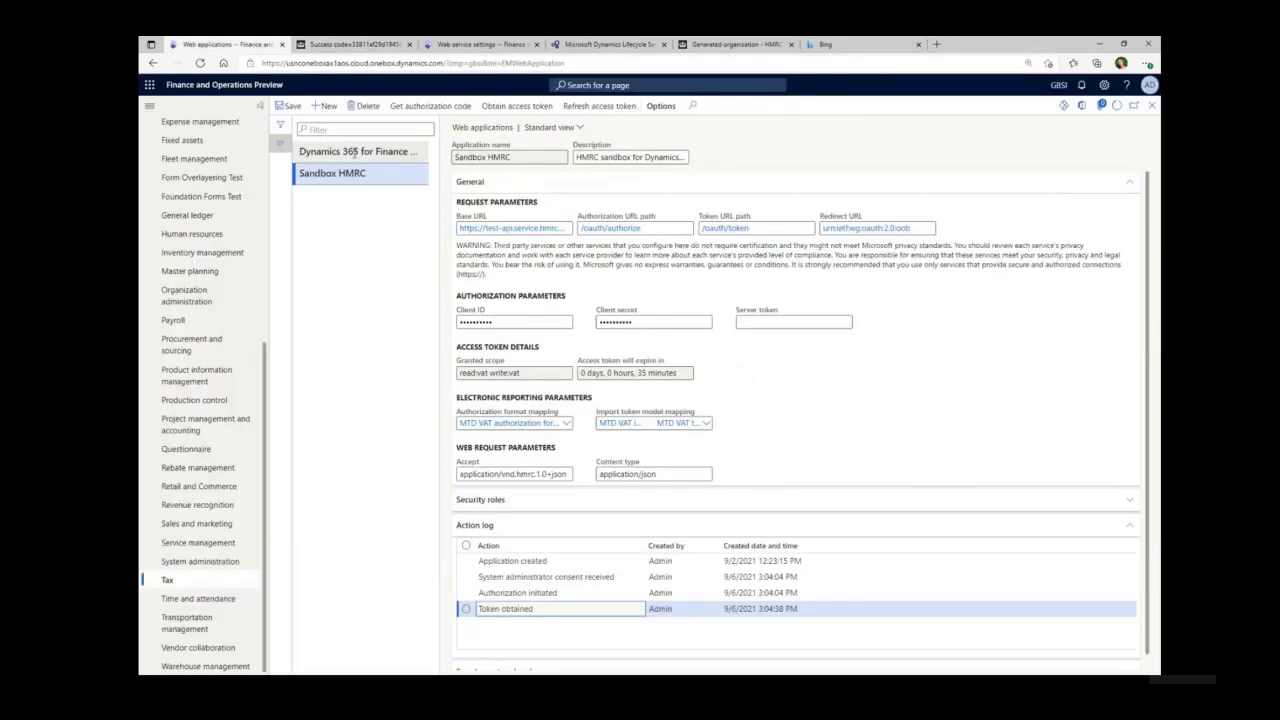
pyautogui.click(483, 107)
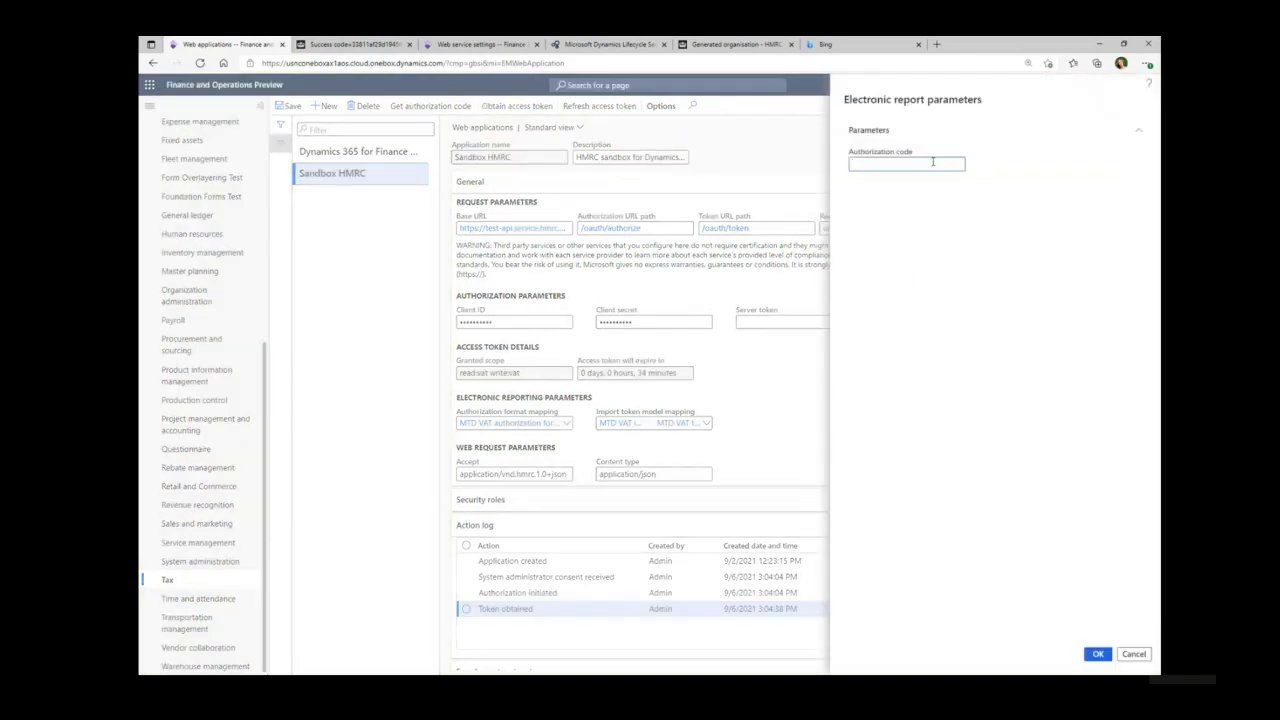
pyautogui.click(928, 164)
pyautogui.hotkey('ctrl', 'v')
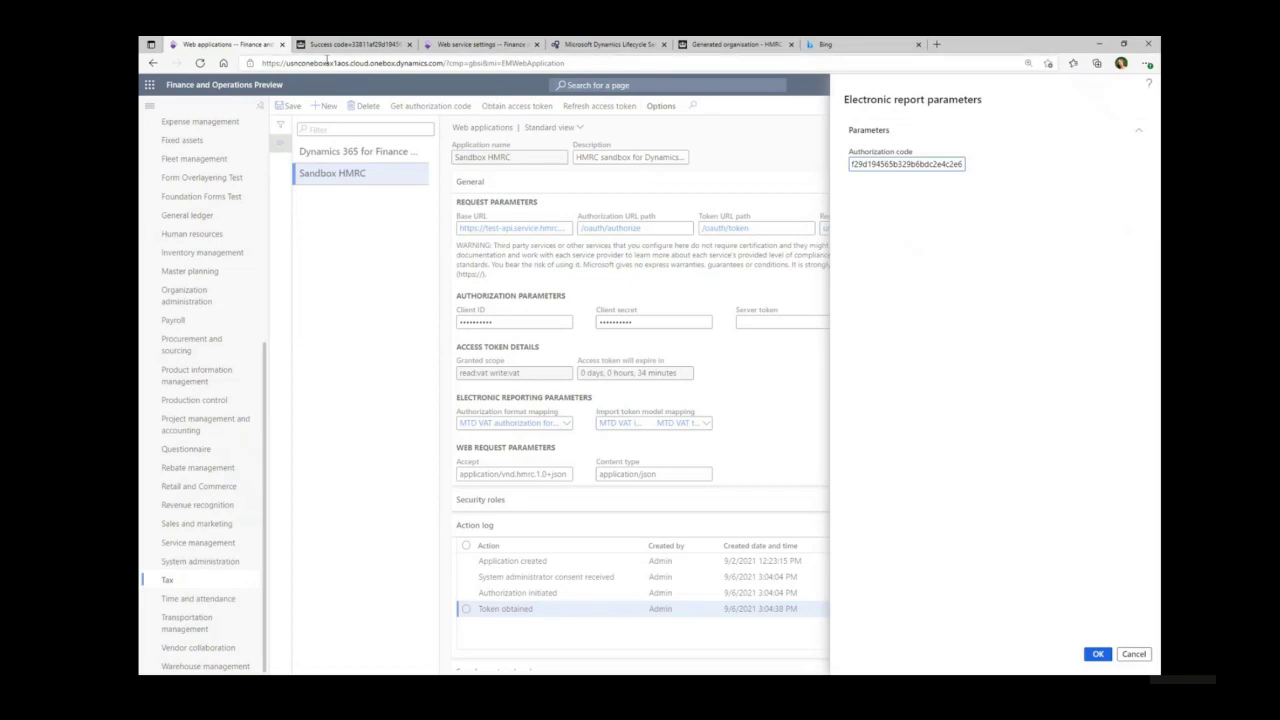
# Duplicate the web applications page in a new browser tab and open the UK MTD VAT TEST electronic message processing there
pyautogui.rightClick(271, 46)
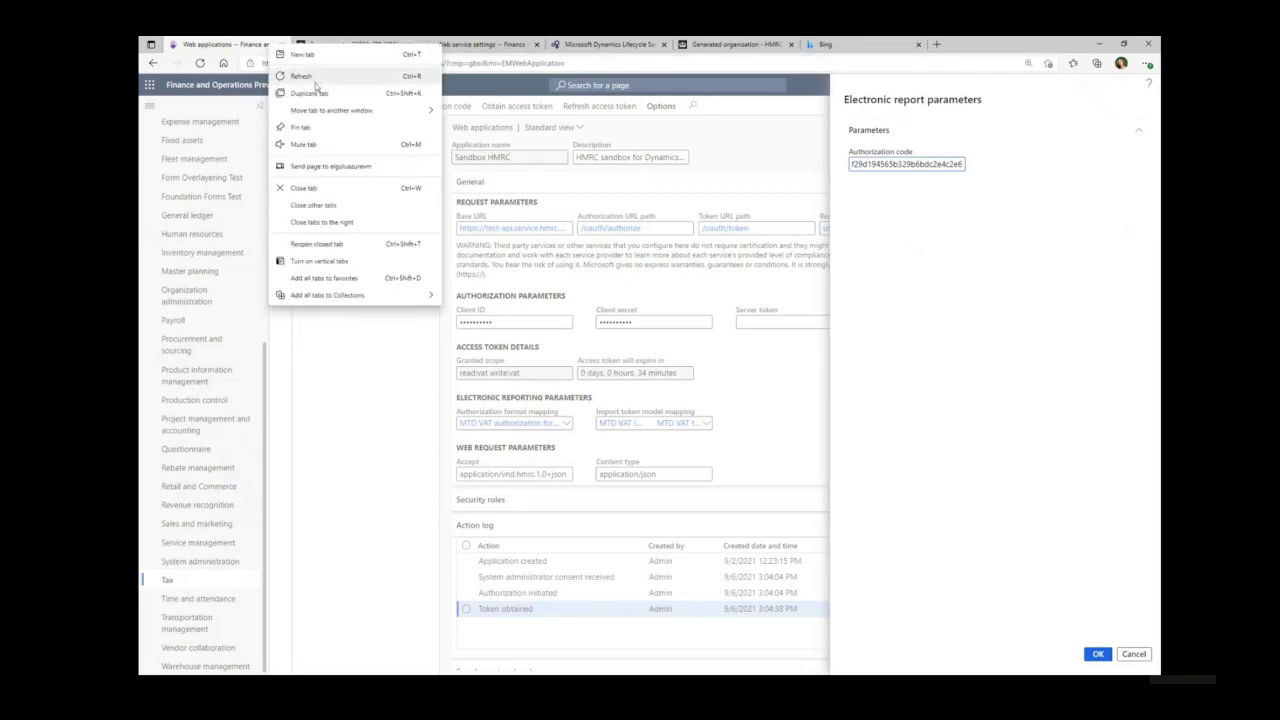
pyautogui.click(312, 93)
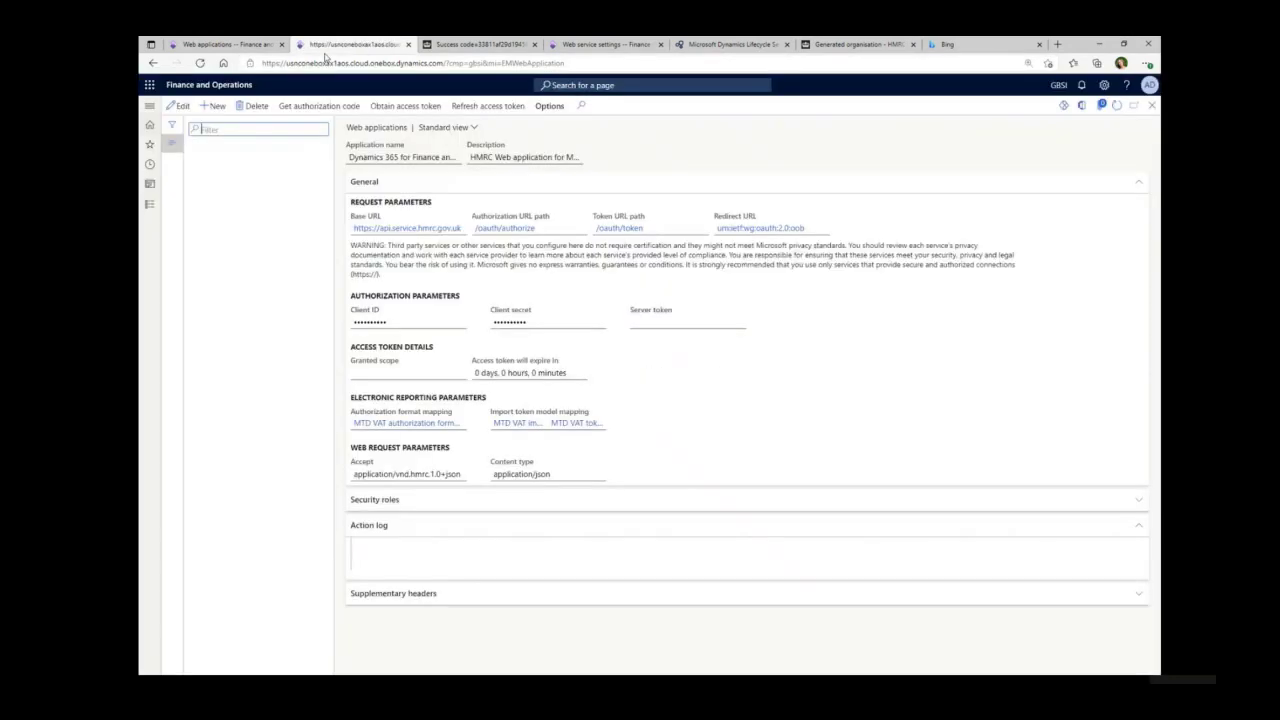
pyautogui.click(149, 106)
pyautogui.click(186, 251)
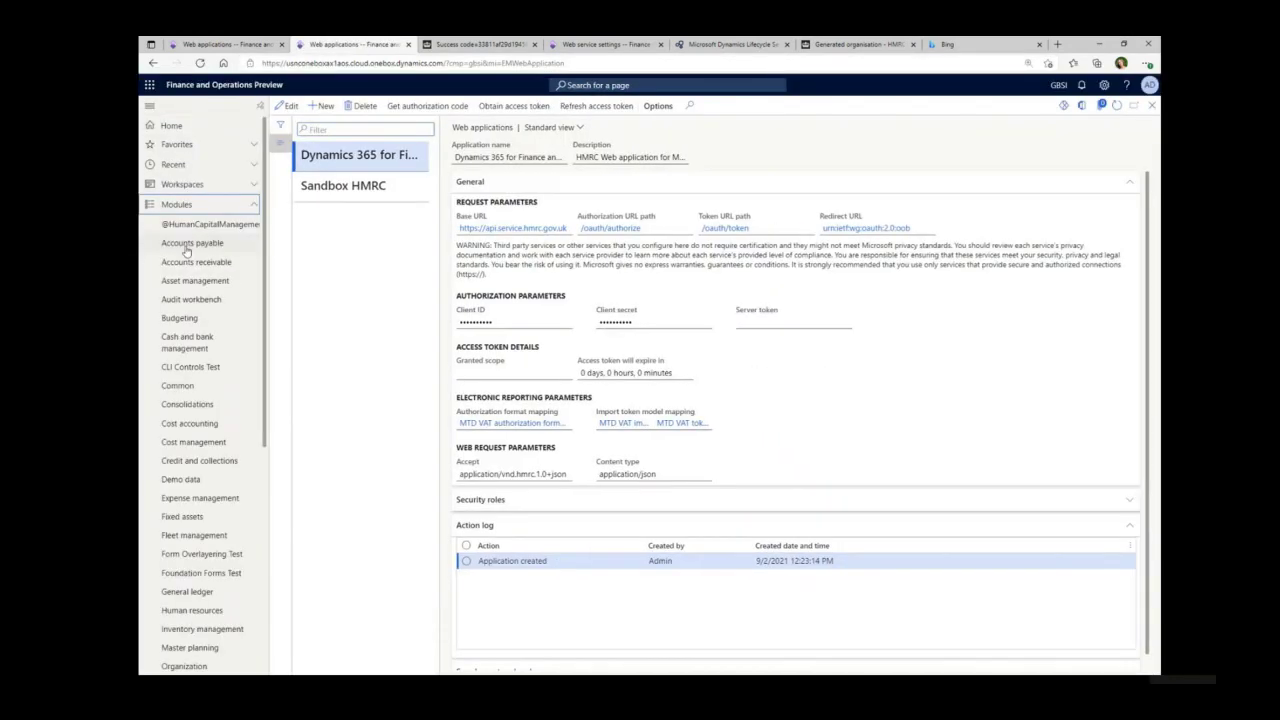
pyautogui.scroll(-5, 230, 630)
pyautogui.click(212, 586)
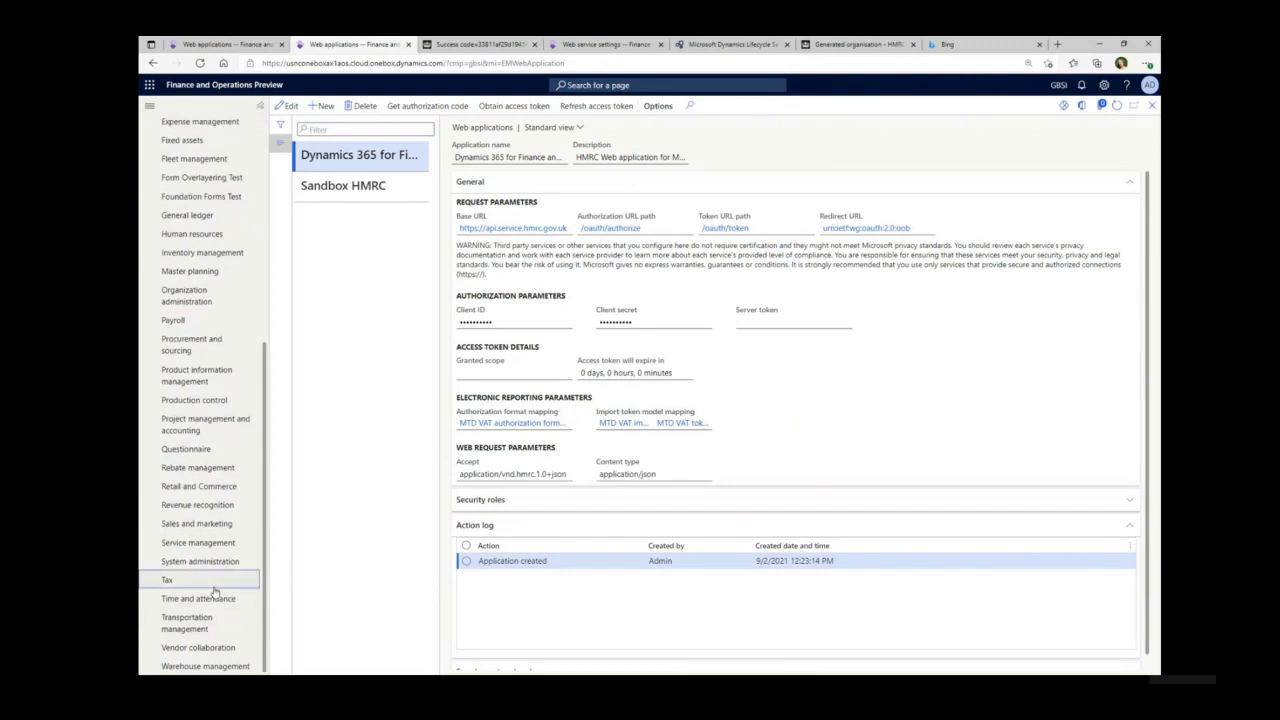
pyautogui.click(530, 516)
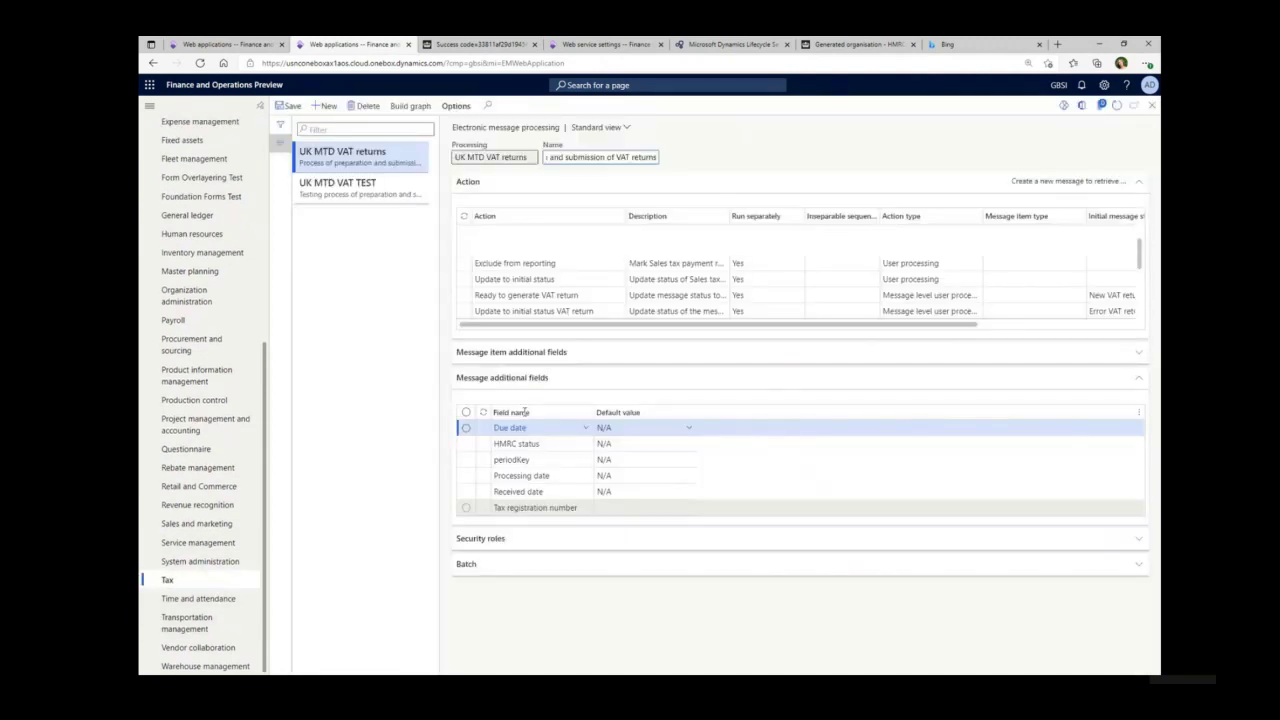
pyautogui.click(352, 190)
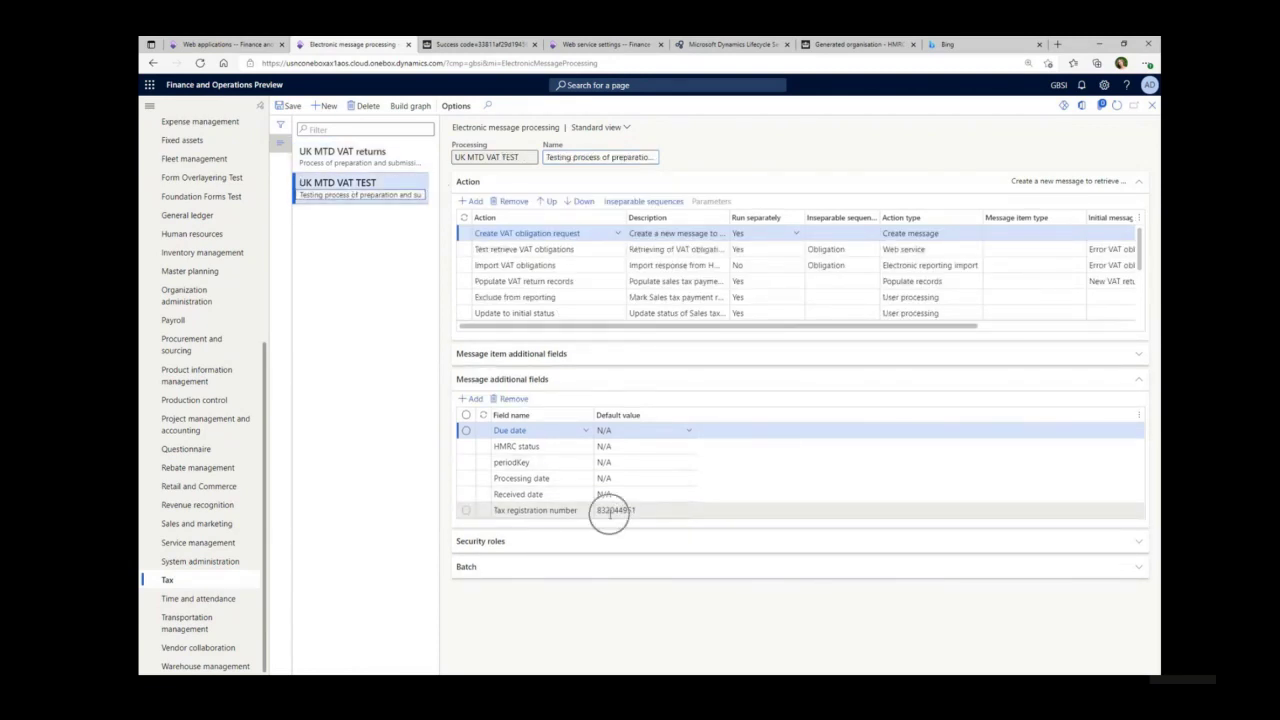
# Copy the generated organisation's VAT registration number into the default value of the Tax registration number additional field and save
pyautogui.click(855, 44)
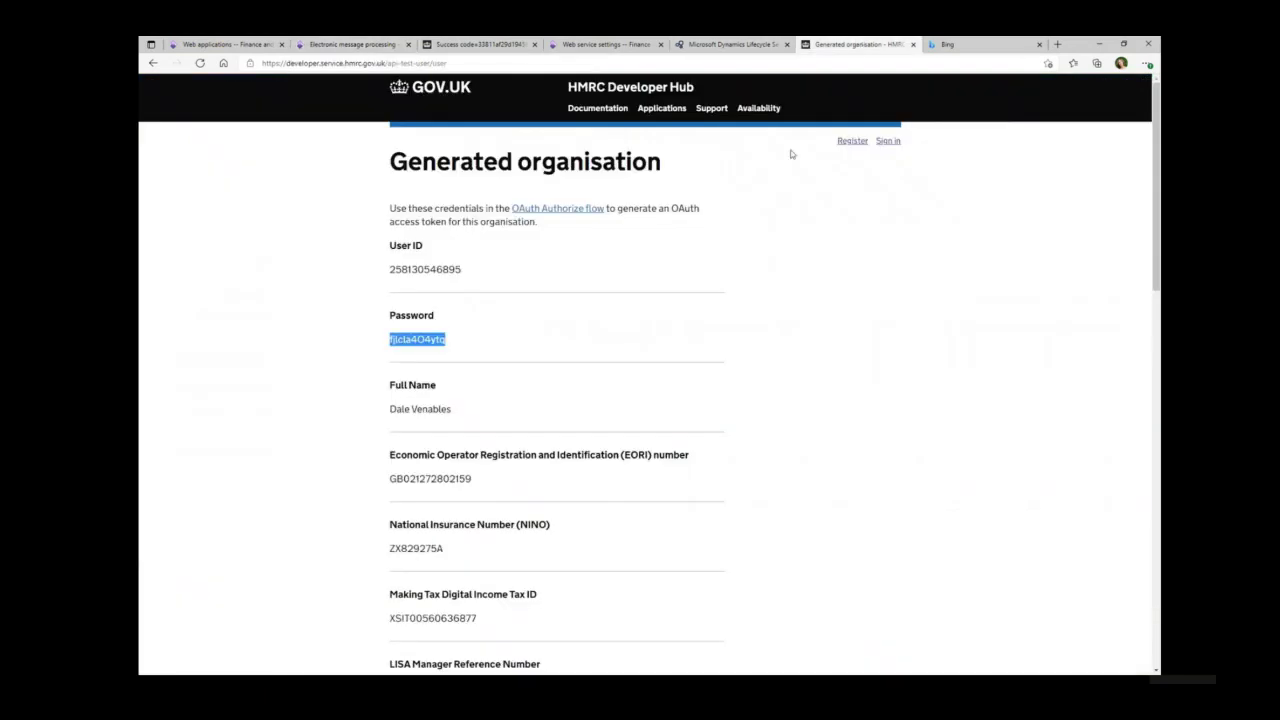
pyautogui.scroll(-7, 550, 488)
pyautogui.scroll(-5, 546, 489)
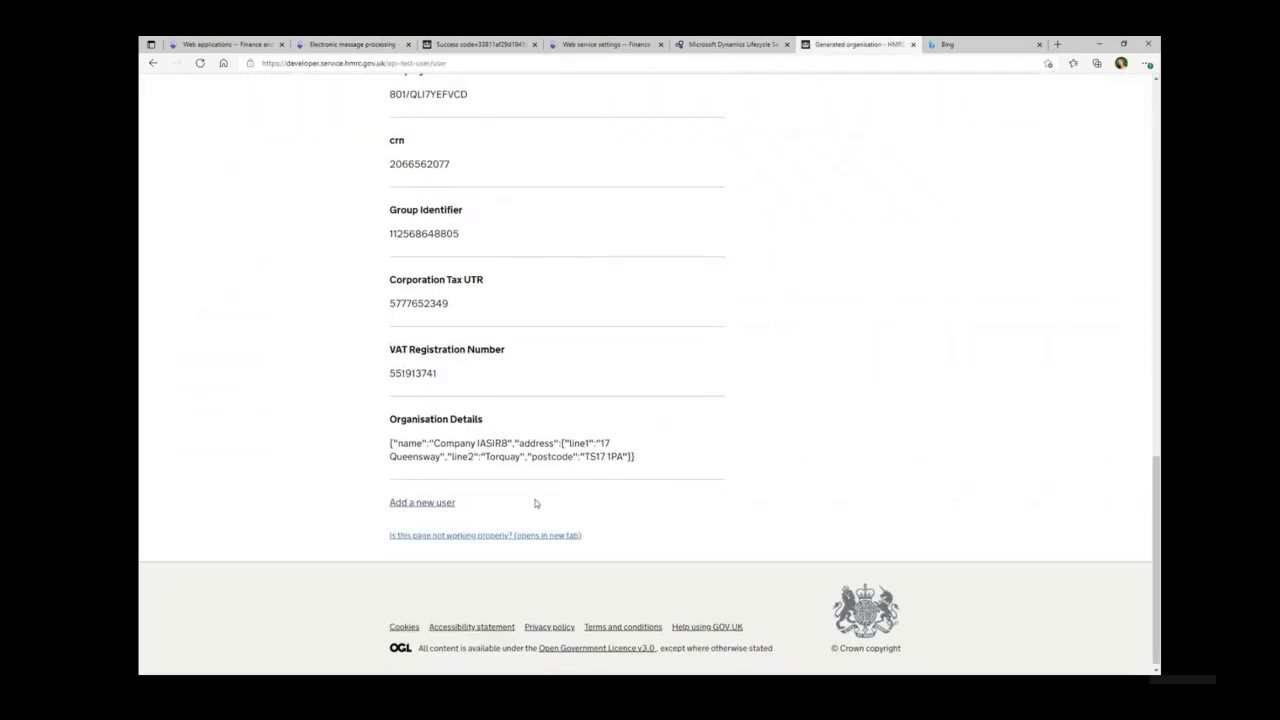
pyautogui.moveTo(432, 373); pyautogui.dragTo(387, 375)
pyautogui.click(334, 46)
pyautogui.click(616, 511)
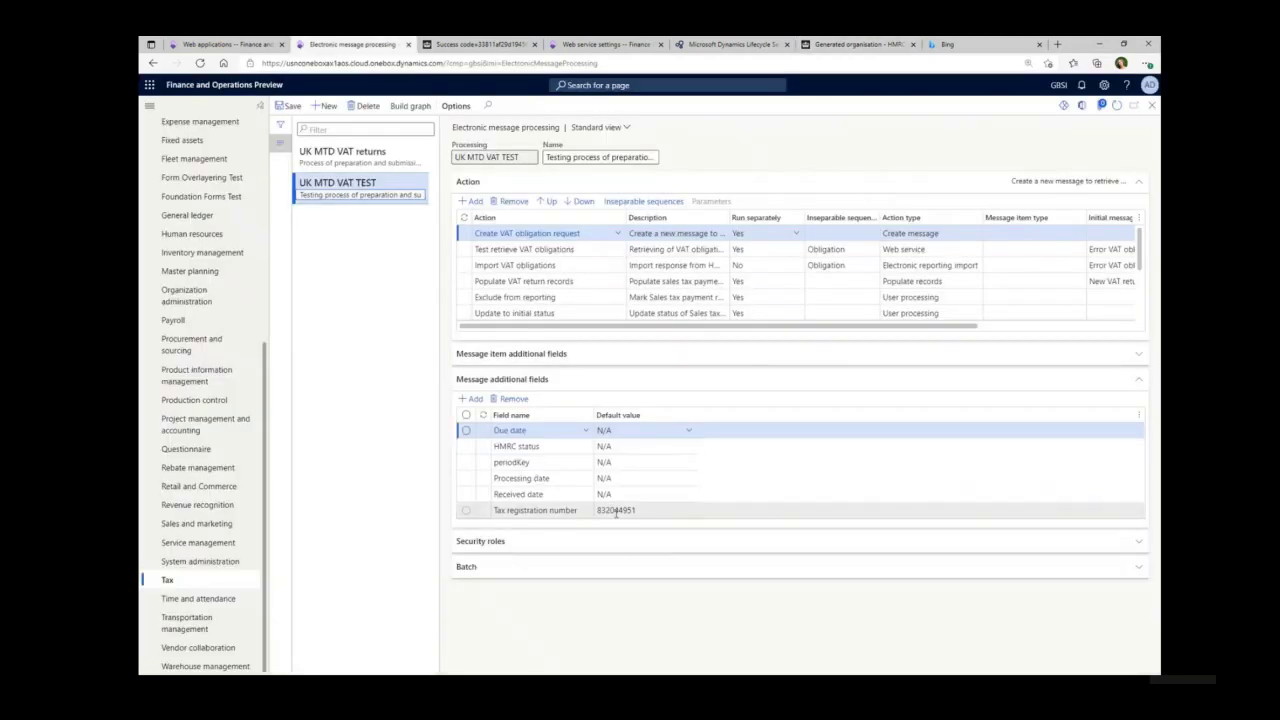
pyautogui.hotkey('ctrl', 'v')
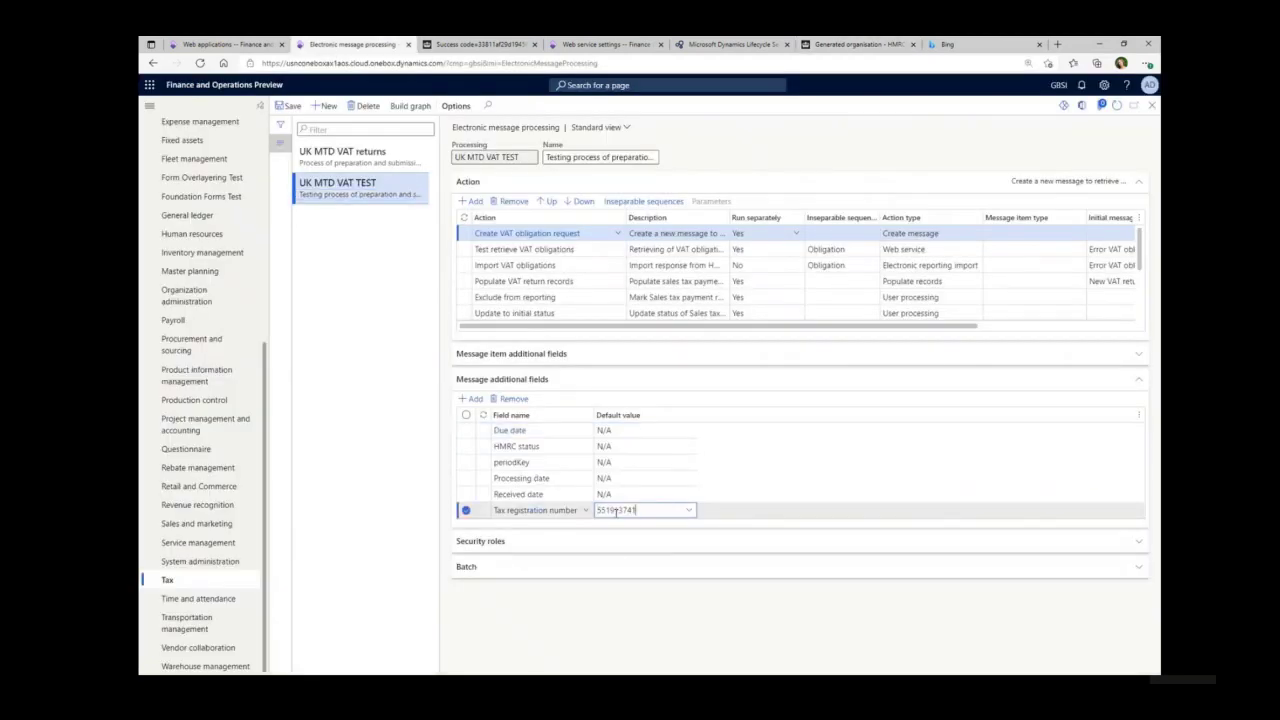
pyautogui.click(292, 106)
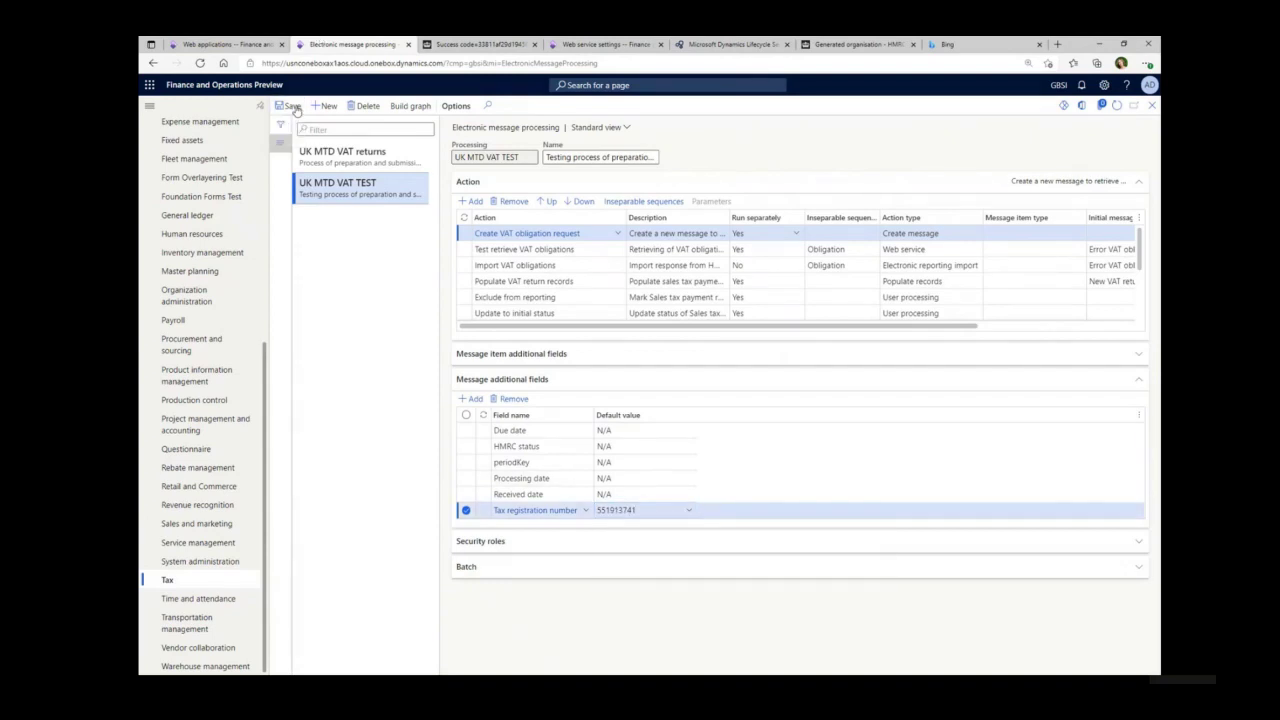
# Return to the Sandbox HMRC web application and submit the access token request with the pasted authorization code
pyautogui.click(256, 45)
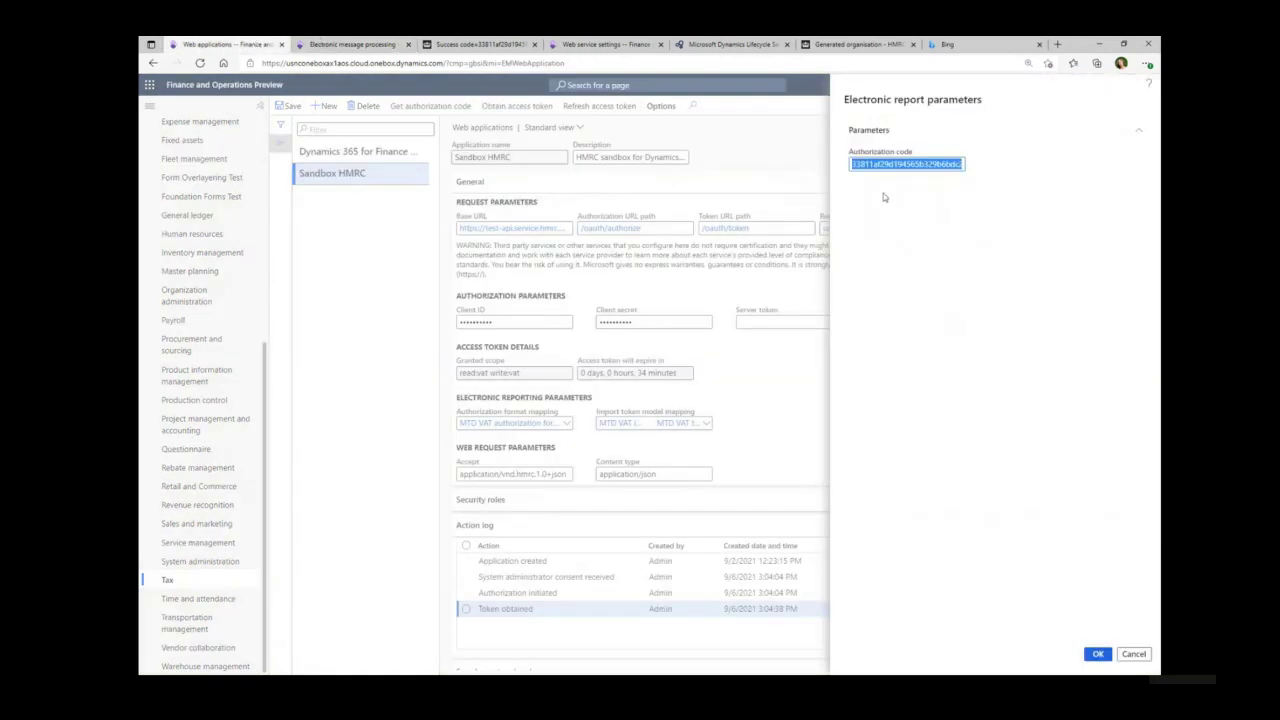
pyautogui.click(1098, 656)
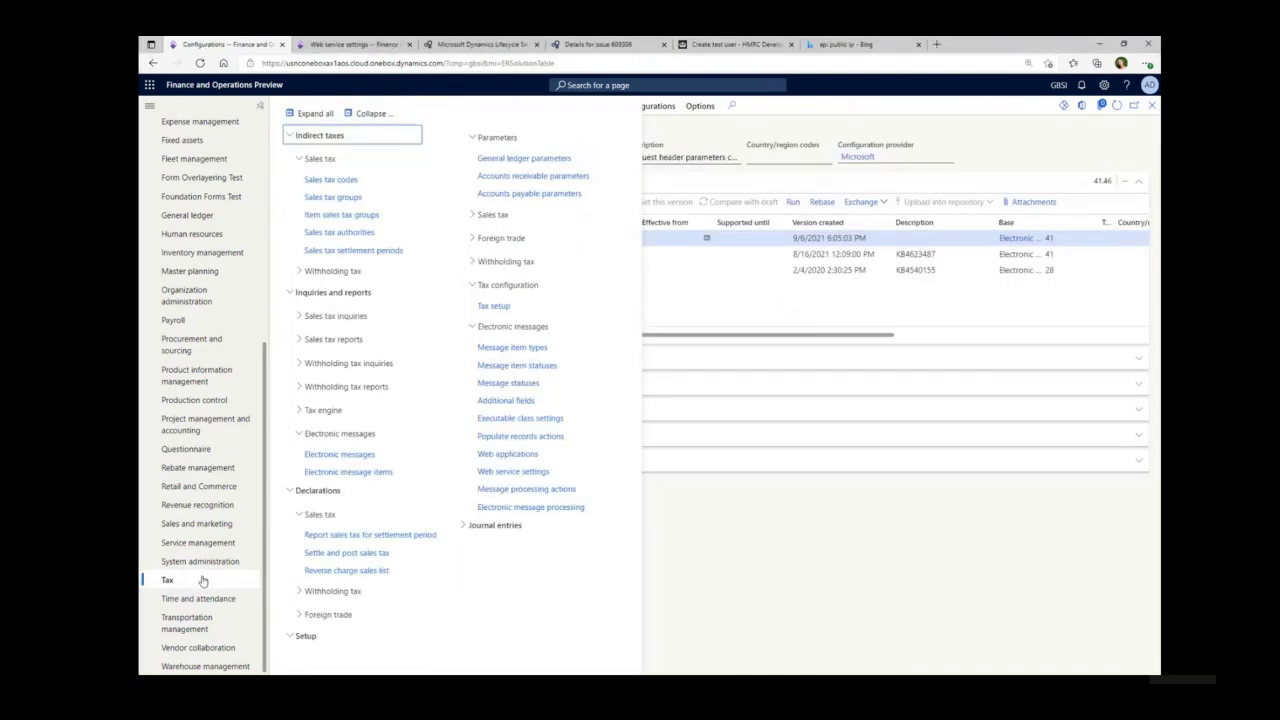
# Run the Create VAT obligation request action for UK MTD VAT TEST in Electronic messages
pyautogui.click(366, 457)
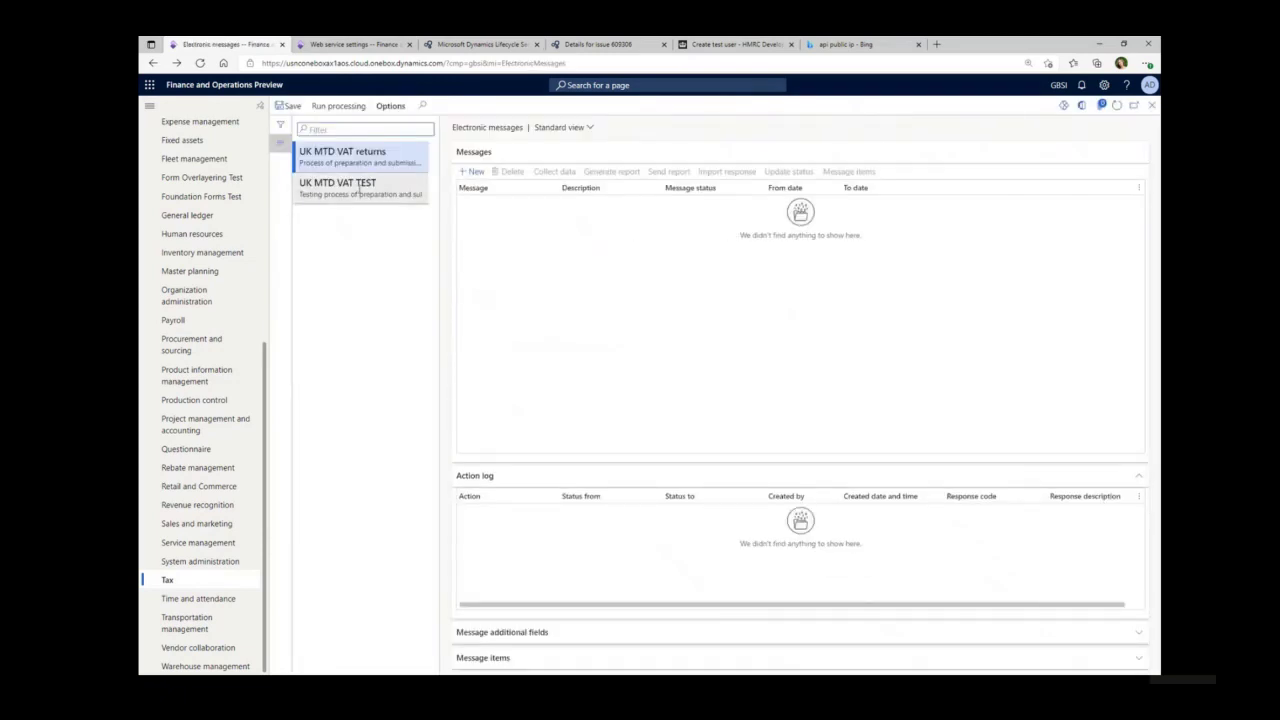
pyautogui.click(358, 190)
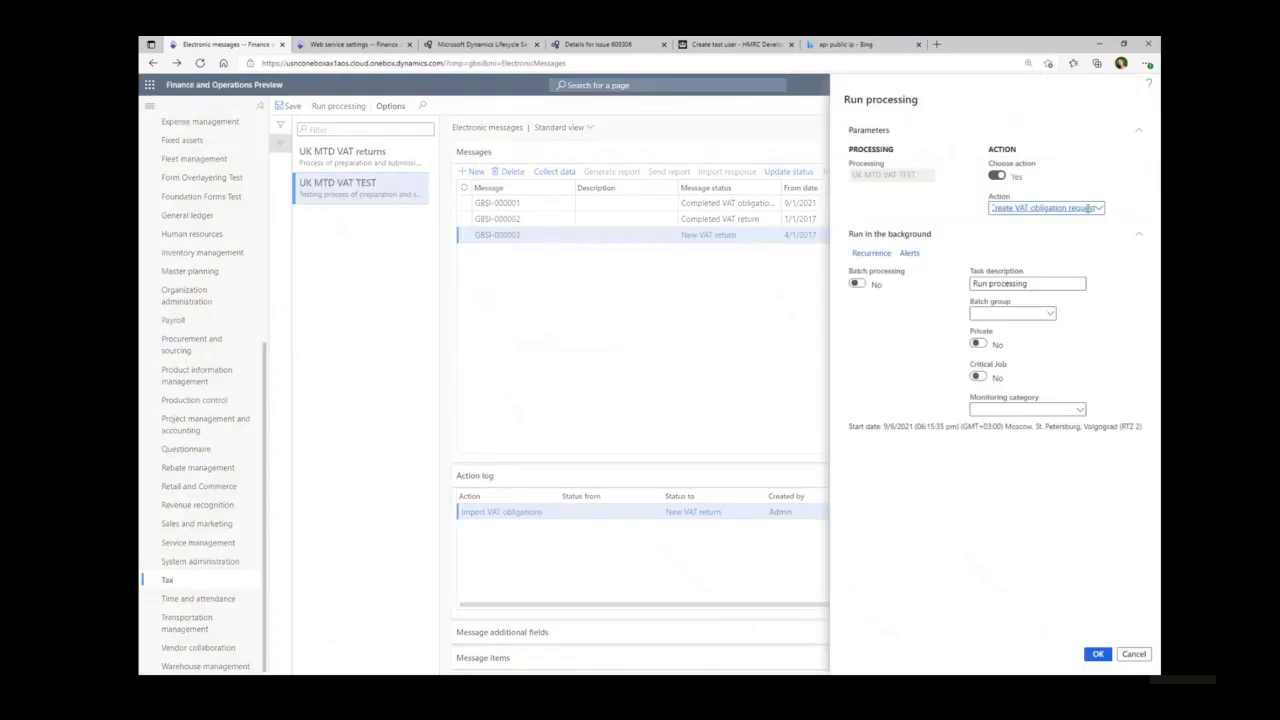
pyautogui.click(1098, 655)
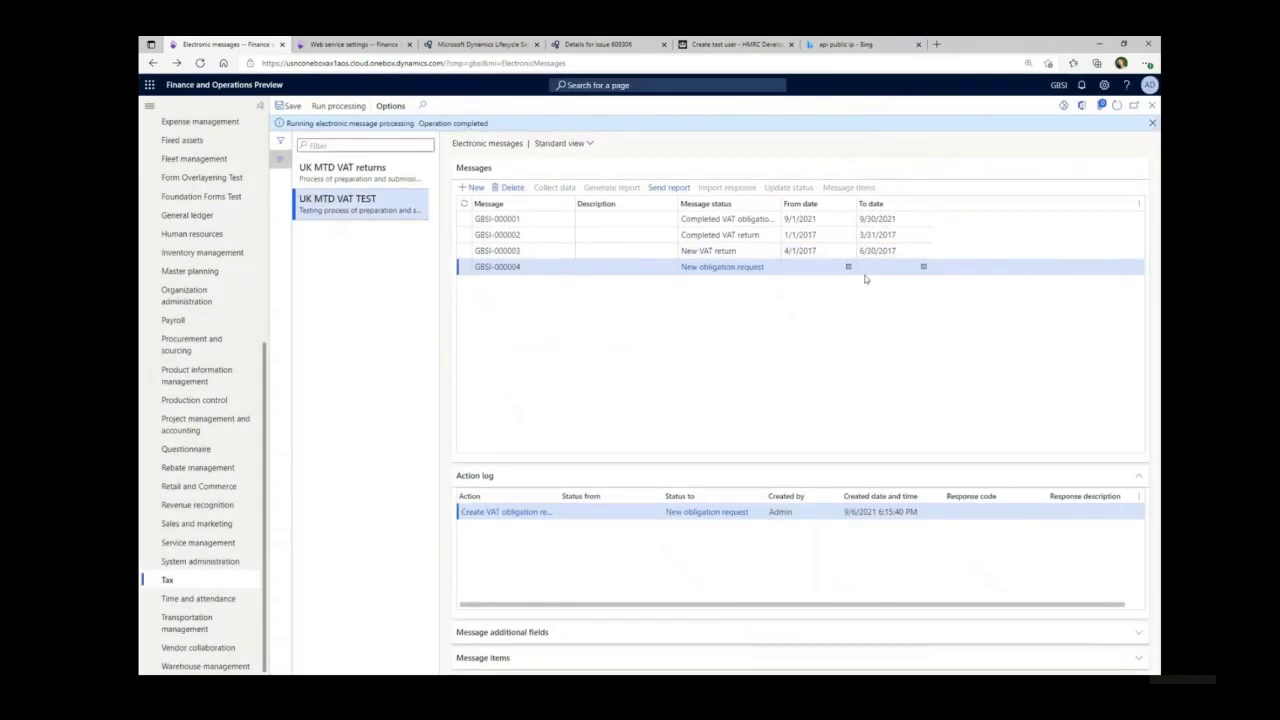
# Set the new obligation request's period from 9/1/2021 to 9/30/2021
pyautogui.click(848, 266)
pyautogui.click(788, 315)
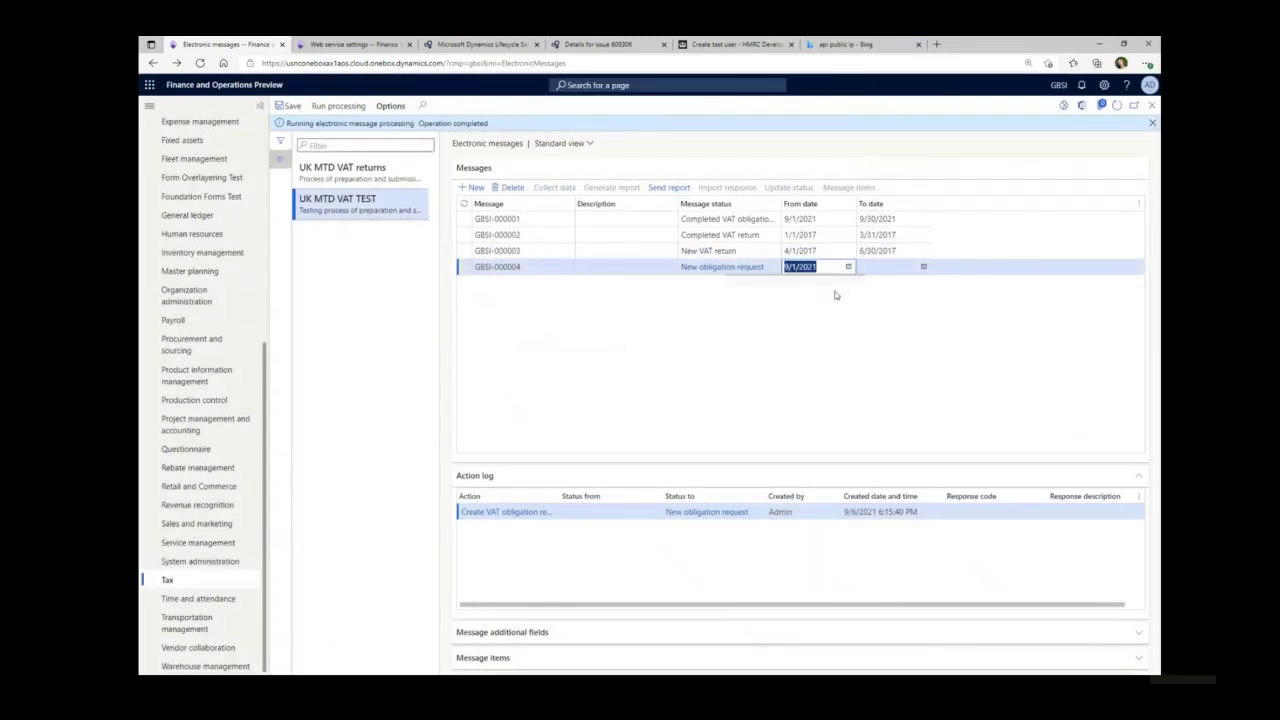
pyautogui.click(923, 266)
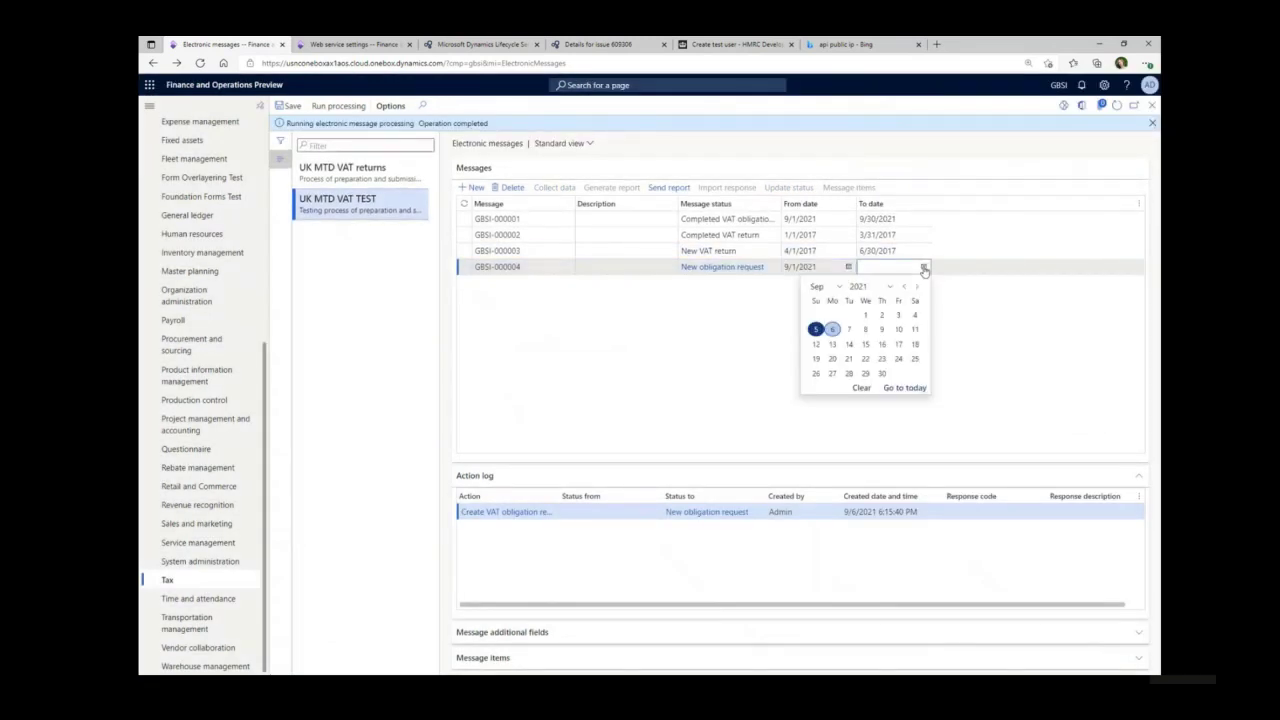
pyautogui.click(884, 373)
# Send the obligation request with the Test retrieve VAT obligations action, consenting to provide the identification information to HMRC
pyautogui.click(680, 189)
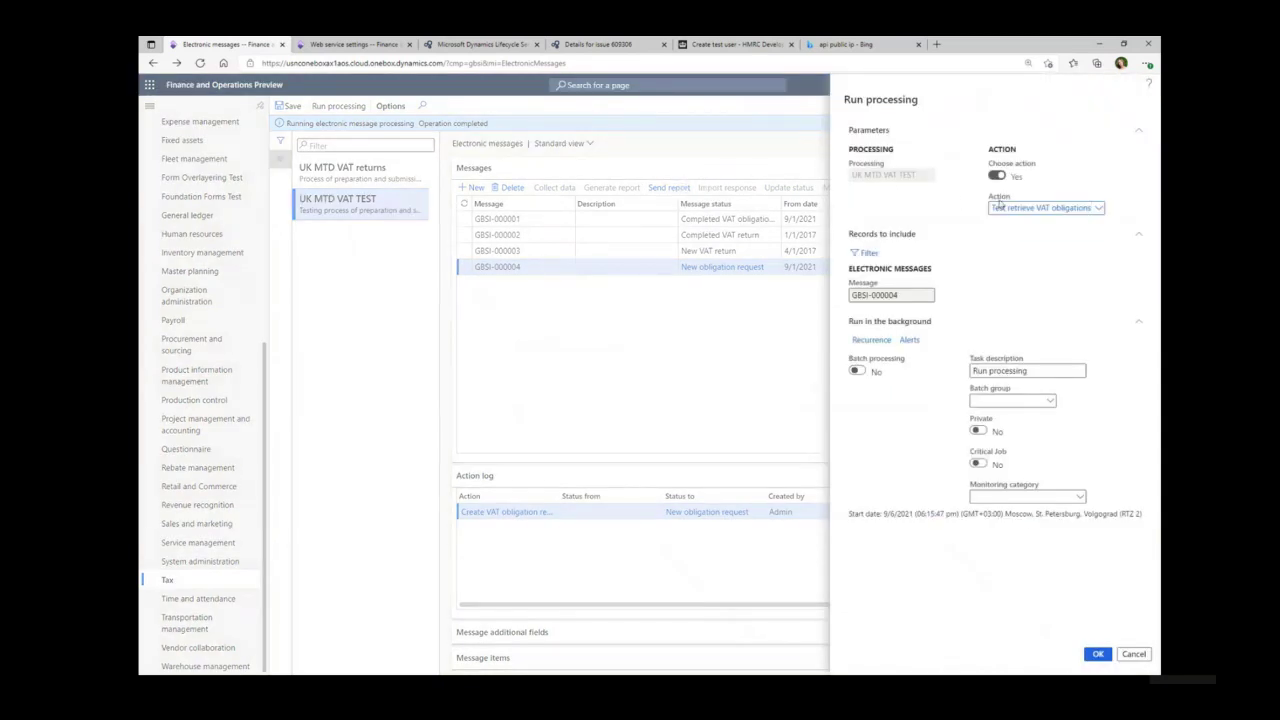
pyautogui.click(998, 207)
pyautogui.click(1040, 197)
pyautogui.click(1105, 655)
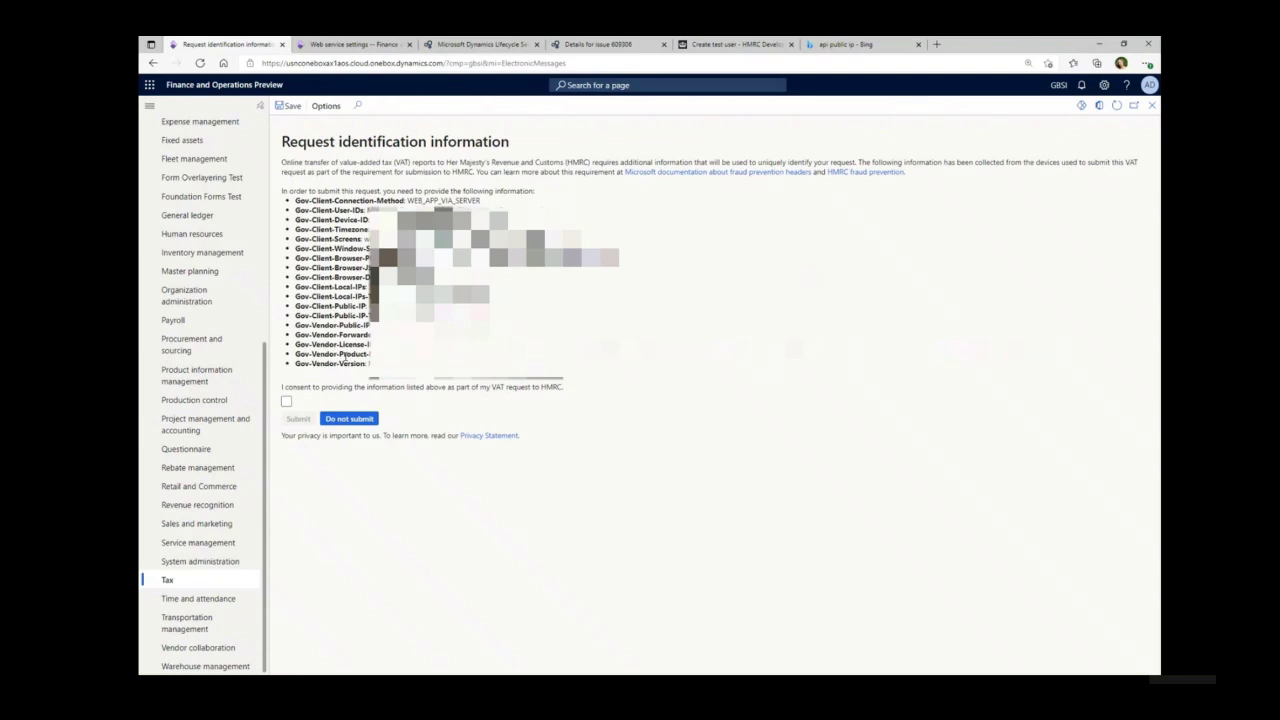
pyautogui.click(286, 401)
pyautogui.click(298, 419)
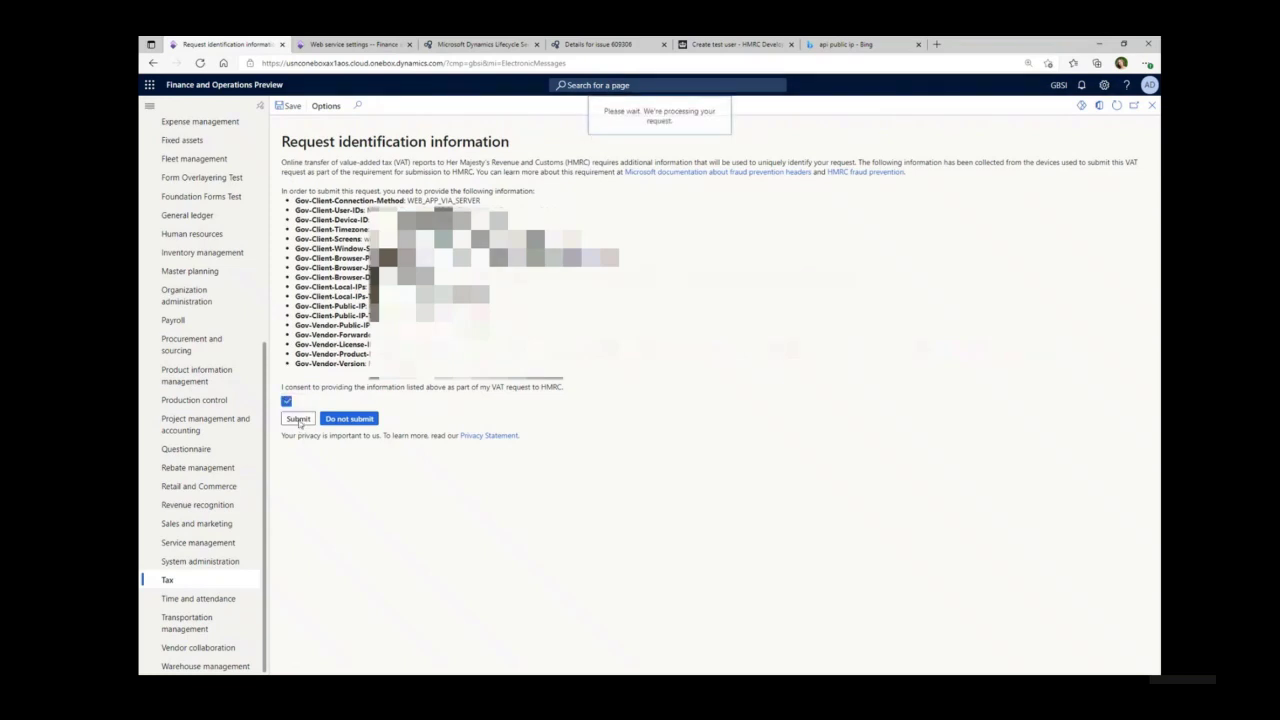
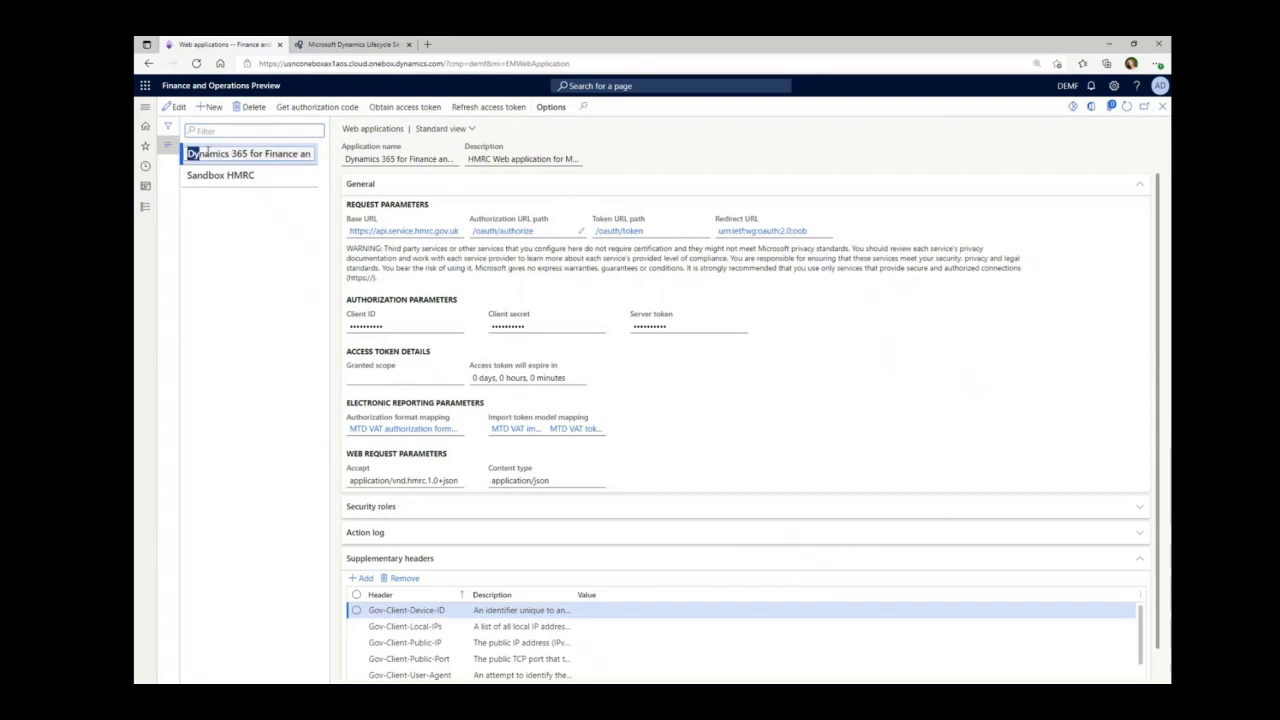
# Delete the supplementary headers from Gov-Client-Device-ID through Gov-Vendor-License-IDs in the Dynamics 365 for Finance and Operations web application
pyautogui.moveTo(189, 153); pyautogui.dragTo(313, 153)
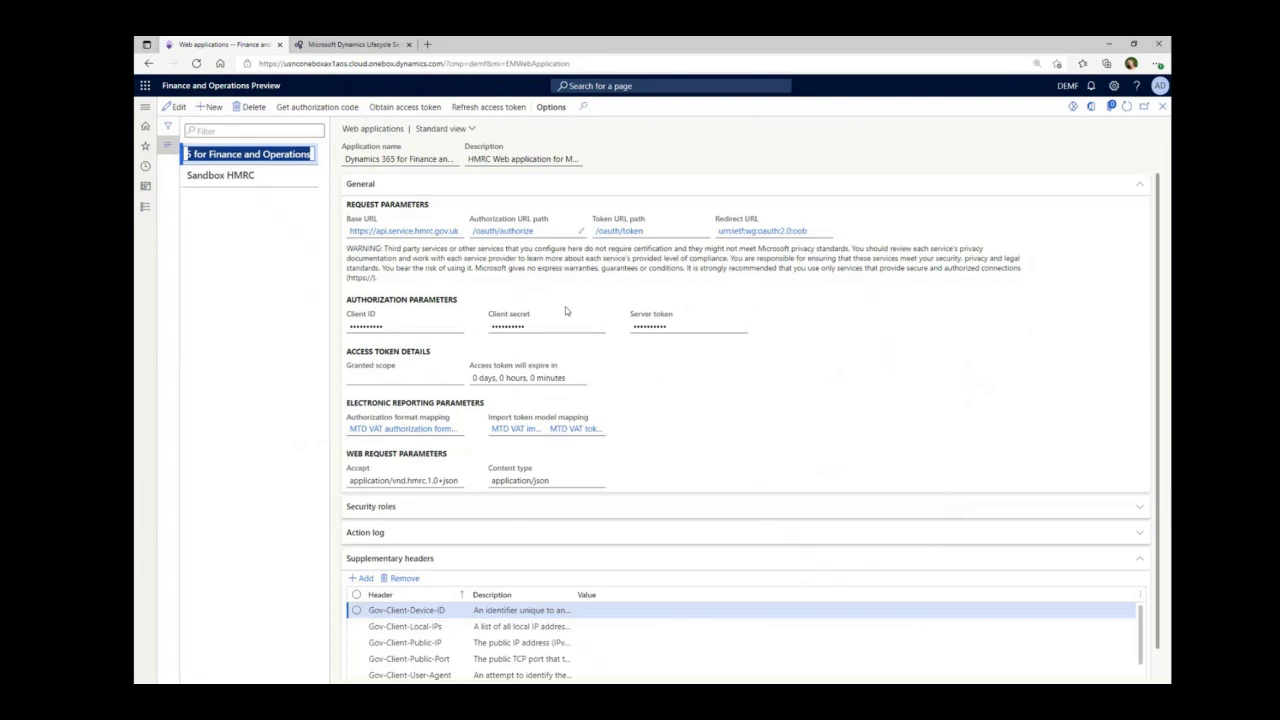
pyautogui.click(357, 610)
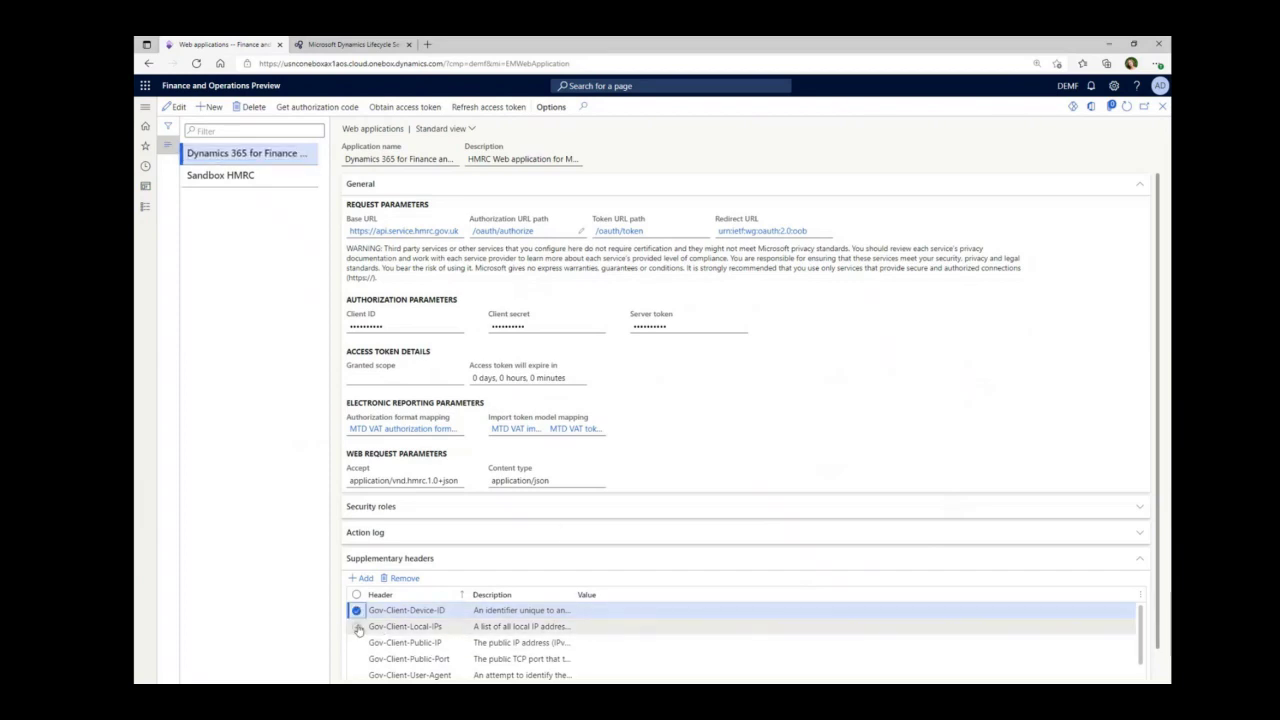
pyautogui.click(357, 626)
pyautogui.click(357, 642)
pyautogui.click(357, 659)
pyautogui.scroll(-1, 383, 653)
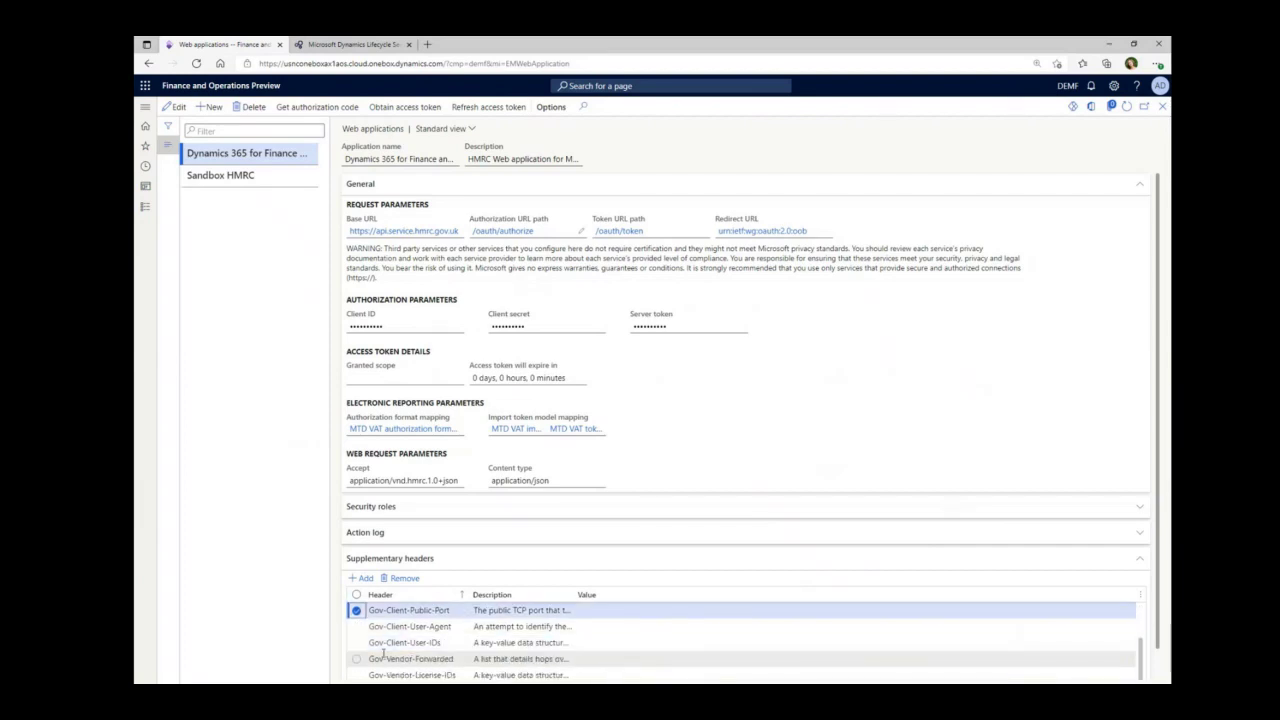
pyautogui.click(357, 626)
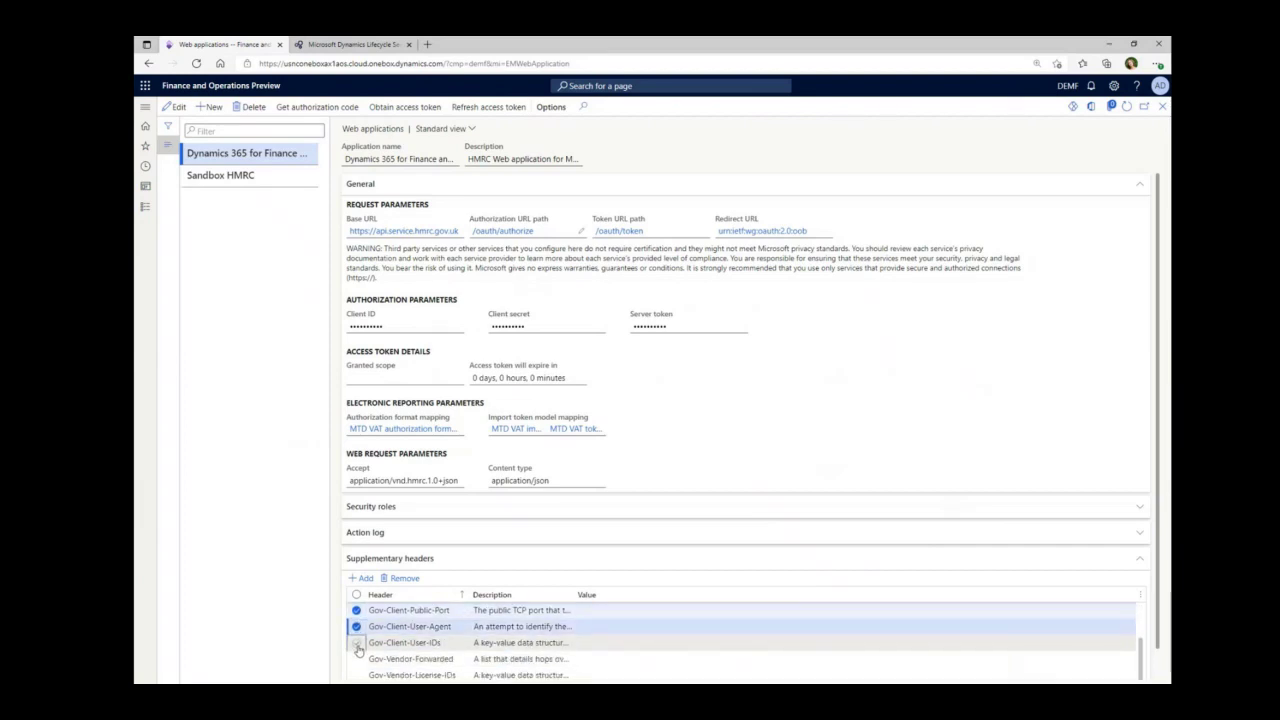
pyautogui.click(357, 642)
pyautogui.click(357, 659)
pyautogui.click(357, 675)
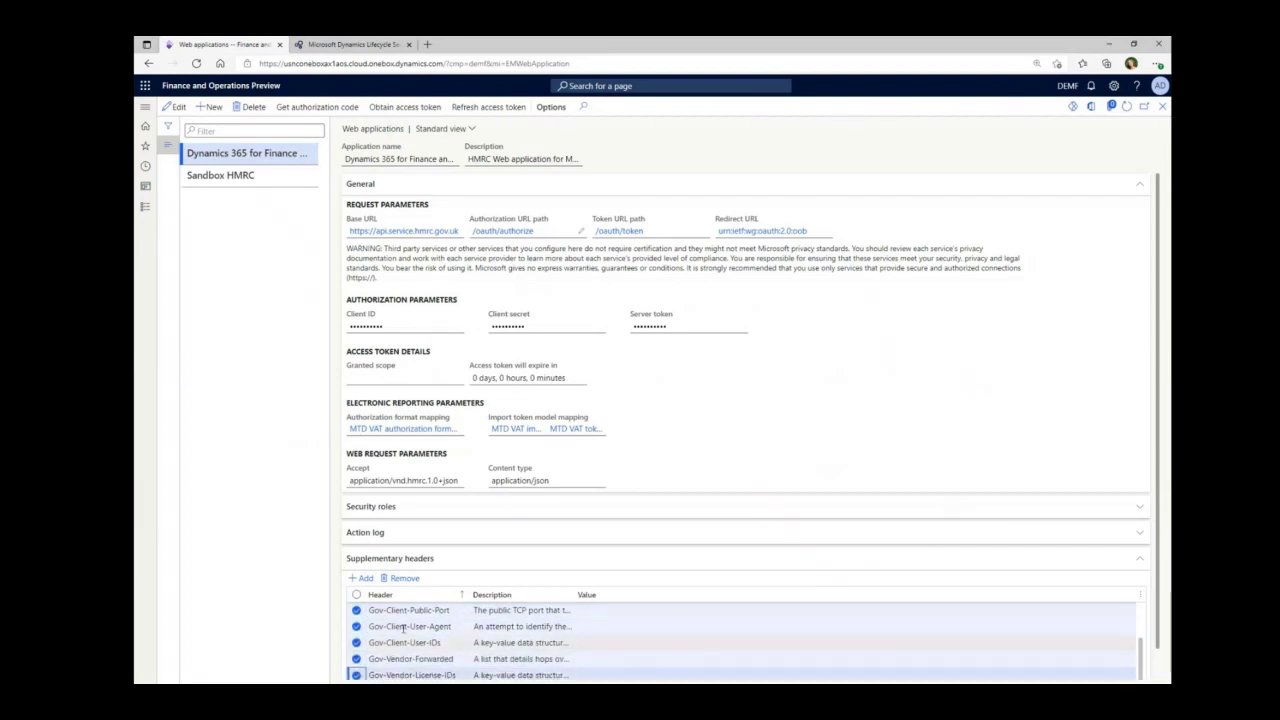
pyautogui.click(403, 582)
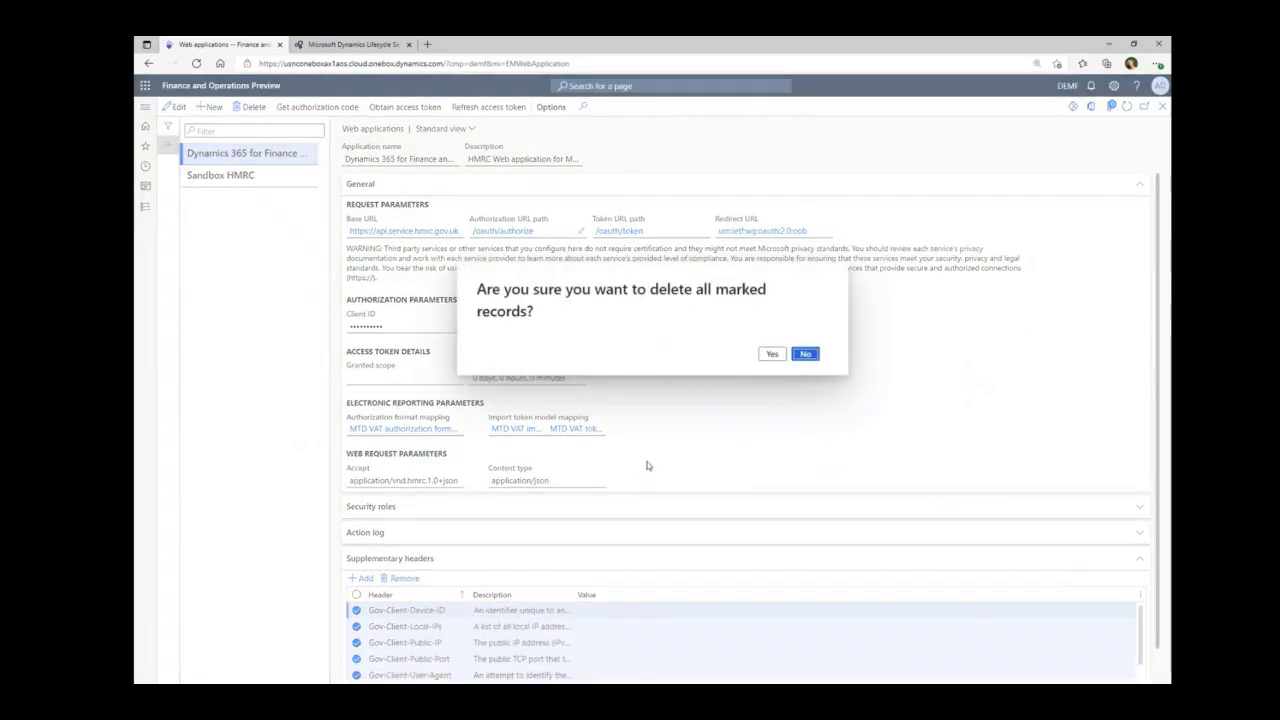
pyautogui.click(772, 354)
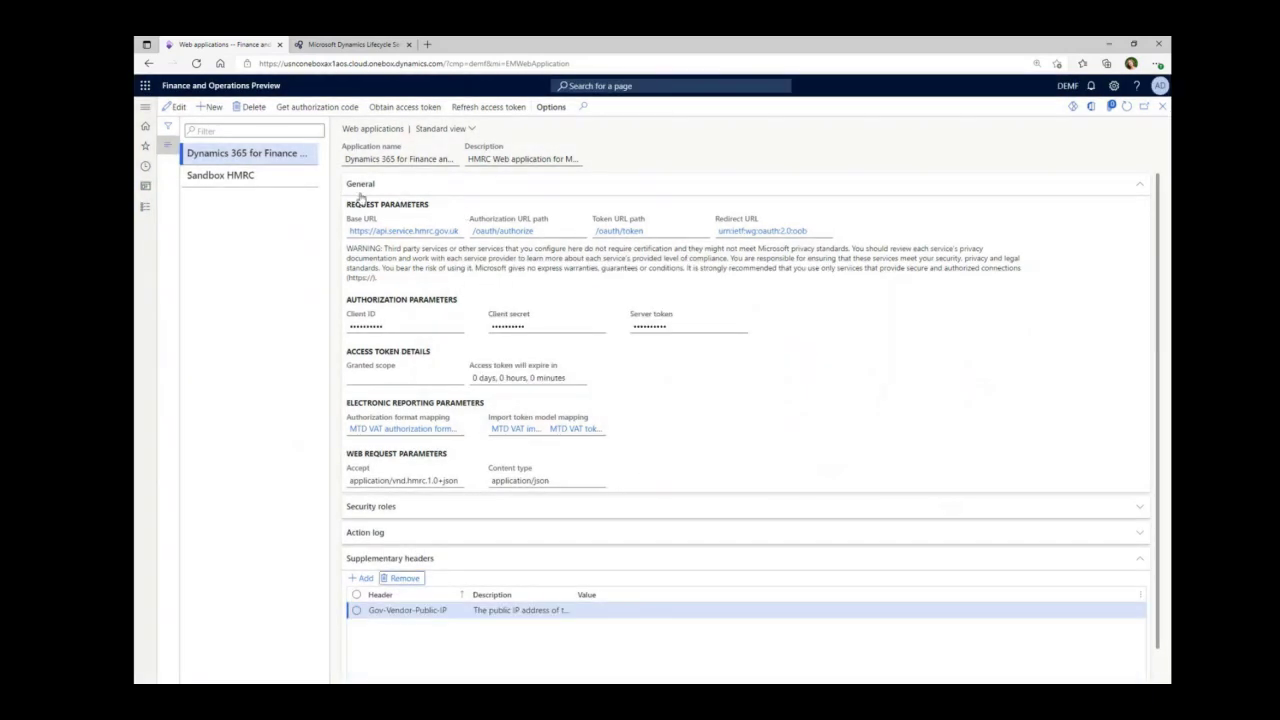
# Delete the Gov-Vendor-Public-IP supplementary header from the same web application
pyautogui.click(356, 610)
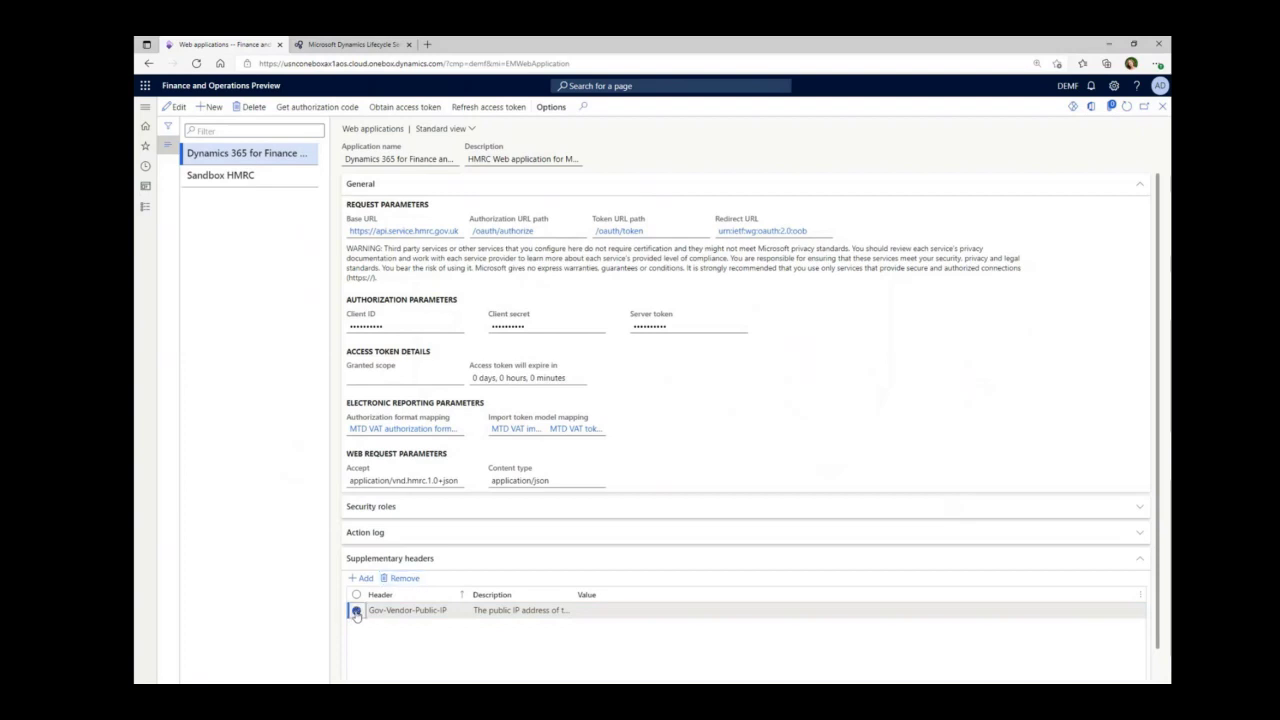
pyautogui.click(397, 580)
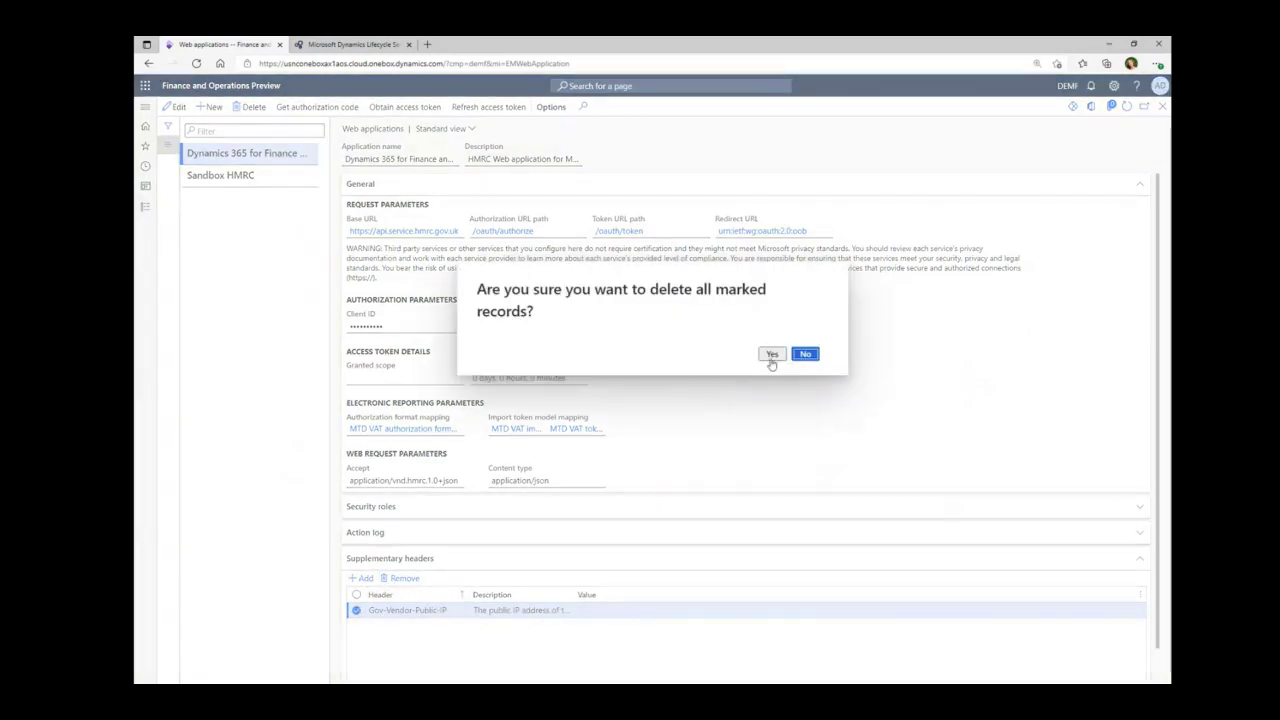
pyautogui.click(771, 356)
# Delete the supplementary headers from Gov-Client-Device-ID through Gov-Vendor-License-IDs in the Sandbox HMRC web application
pyautogui.click(221, 175)
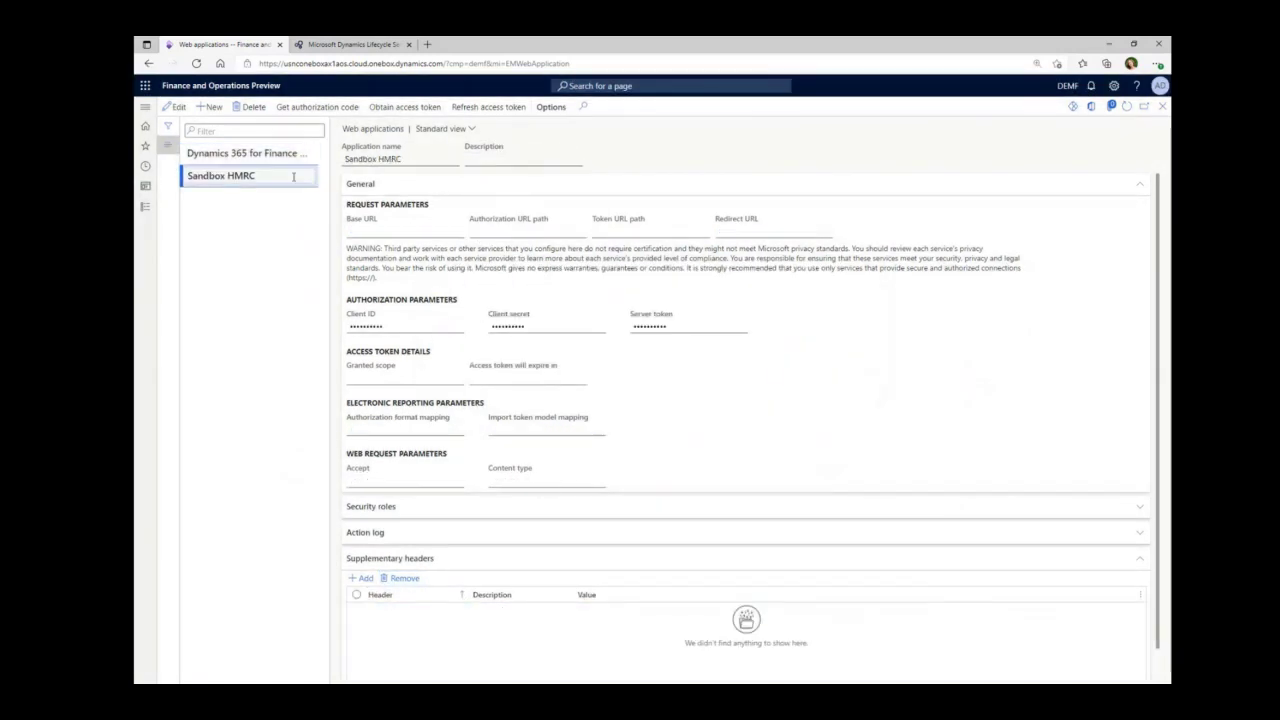
pyautogui.click(356, 610)
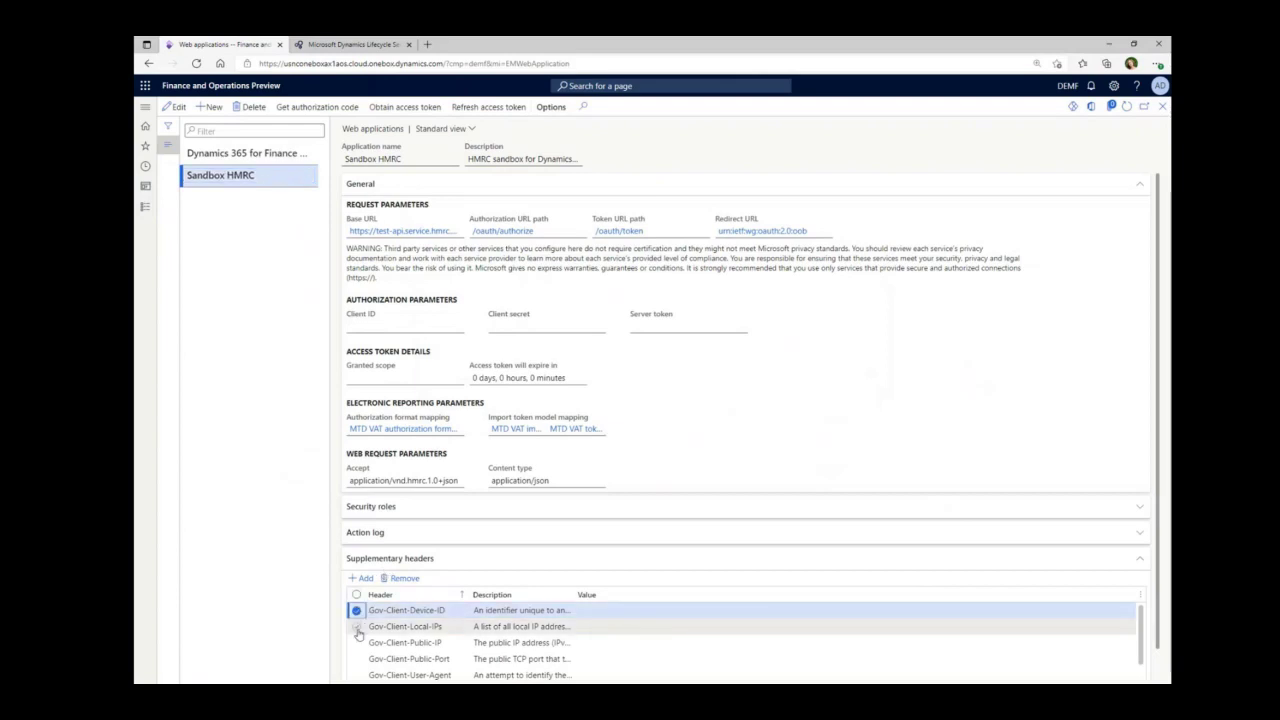
pyautogui.click(356, 626)
pyautogui.click(356, 642)
pyautogui.click(356, 658)
pyautogui.click(356, 675)
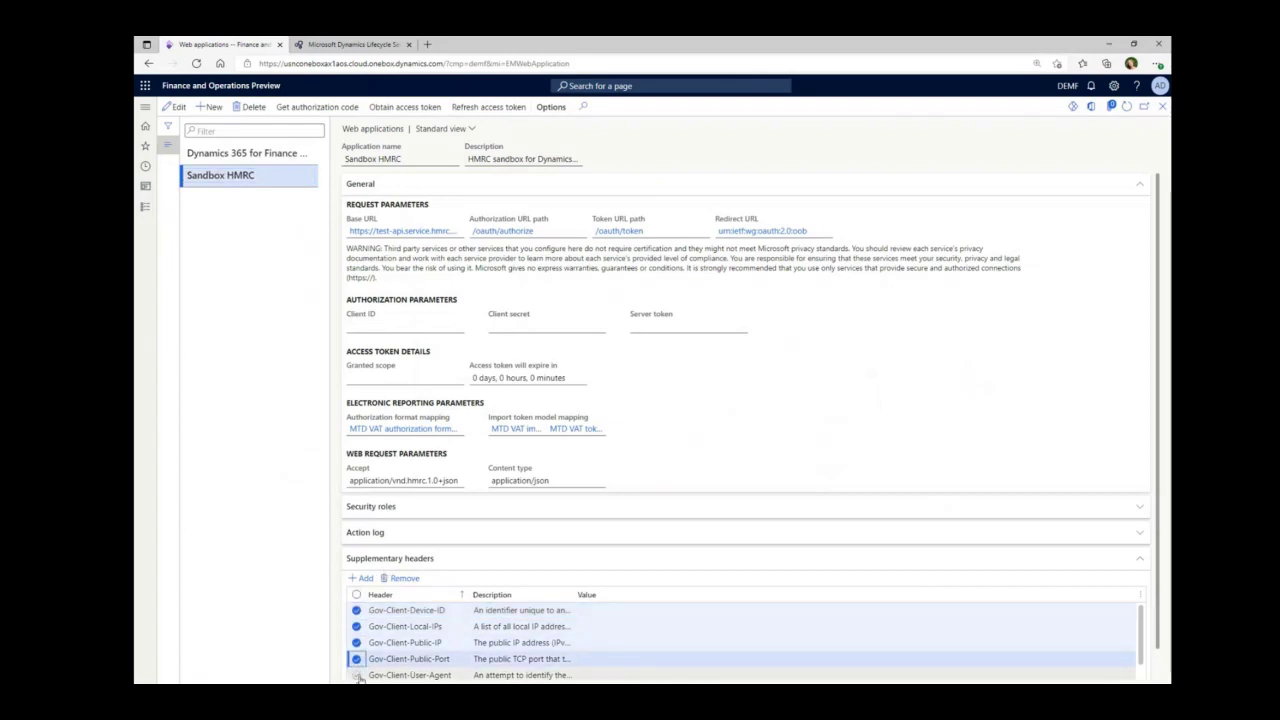
pyautogui.scroll(-1, 418, 651)
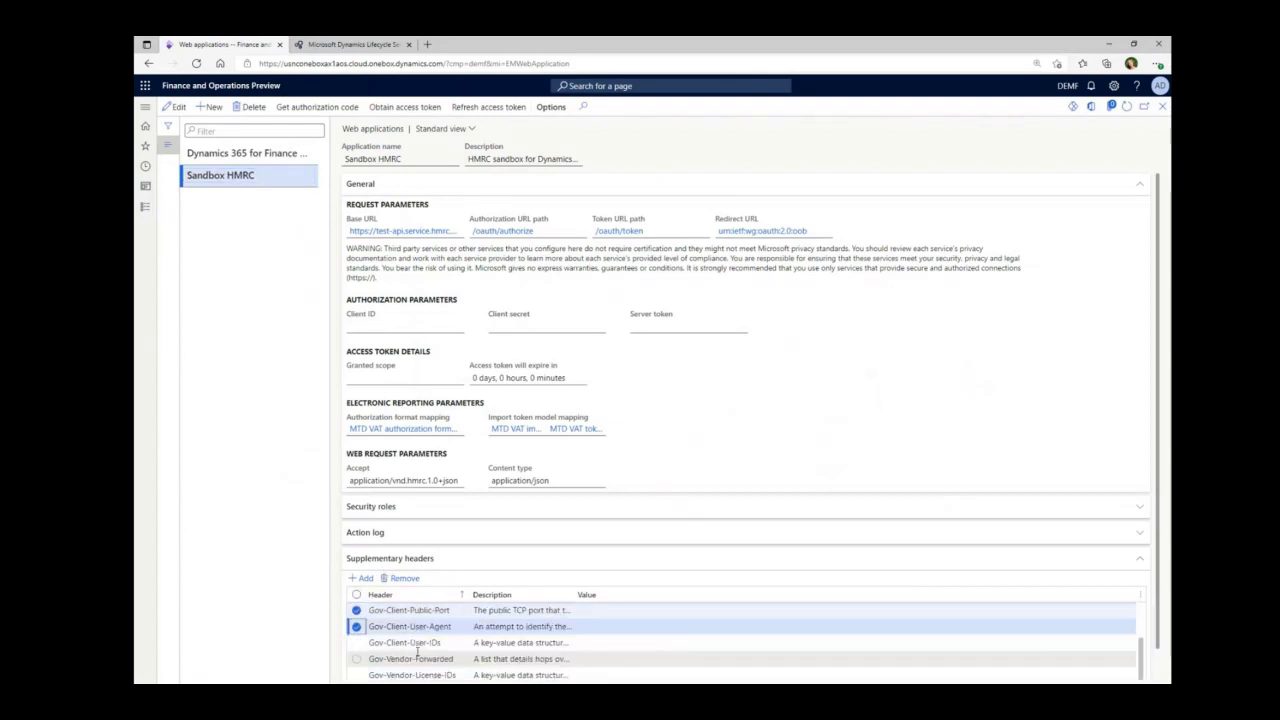
pyautogui.click(356, 642)
pyautogui.click(356, 658)
pyautogui.click(356, 675)
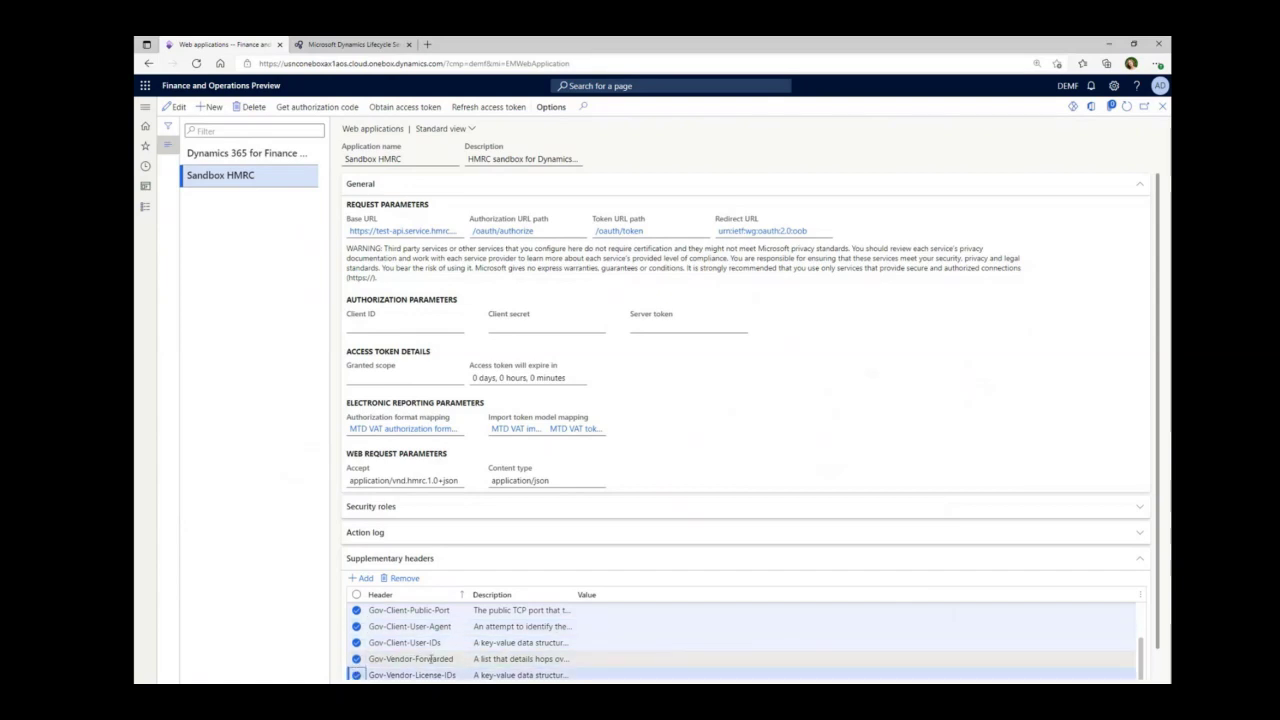
pyautogui.click(404, 578)
pyautogui.click(772, 353)
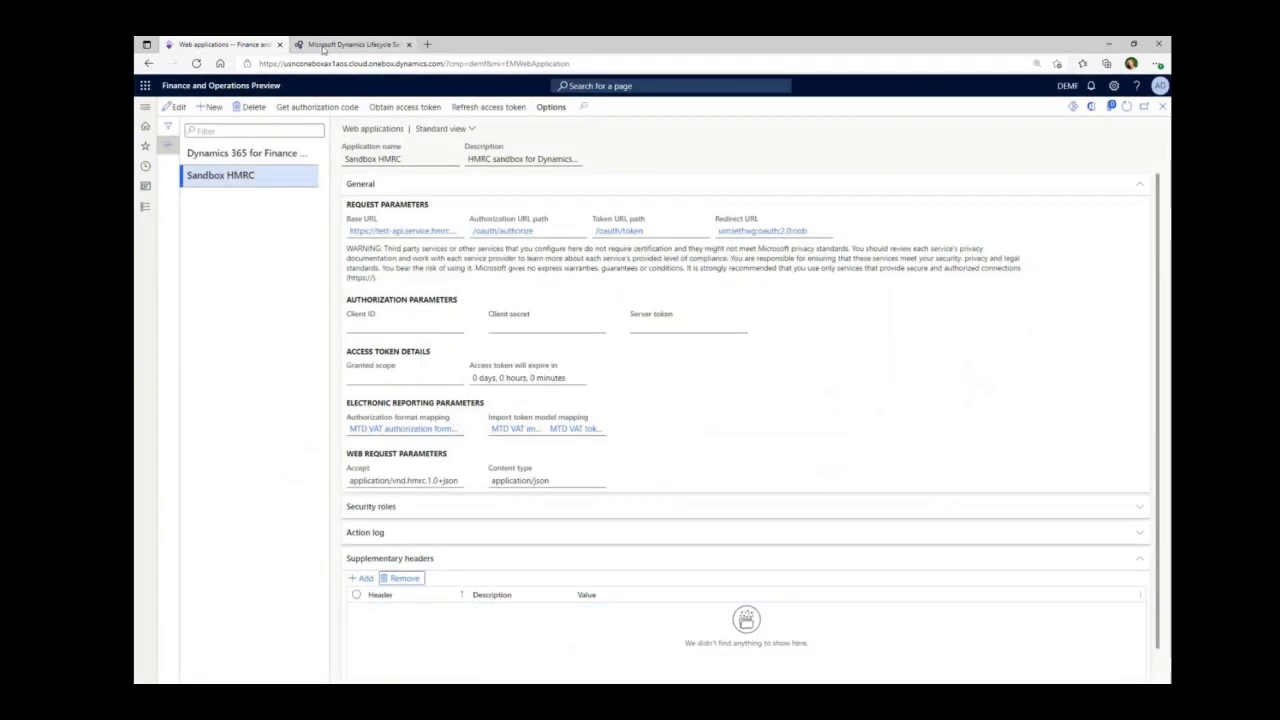
# Switch to Lifecycle Services, list the Data package files in the Shared asset library, and widen the Name column to show full names
pyautogui.hotkey('ctrl', 'Tab')
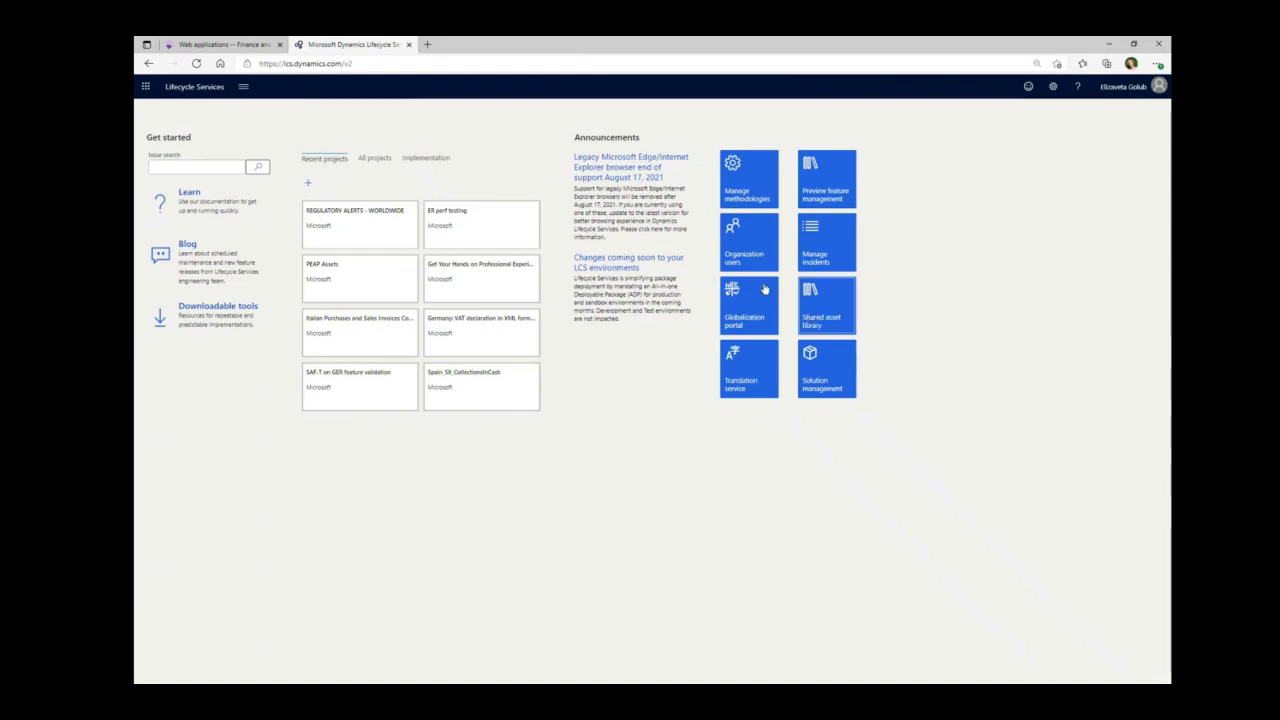
pyautogui.click(241, 58)
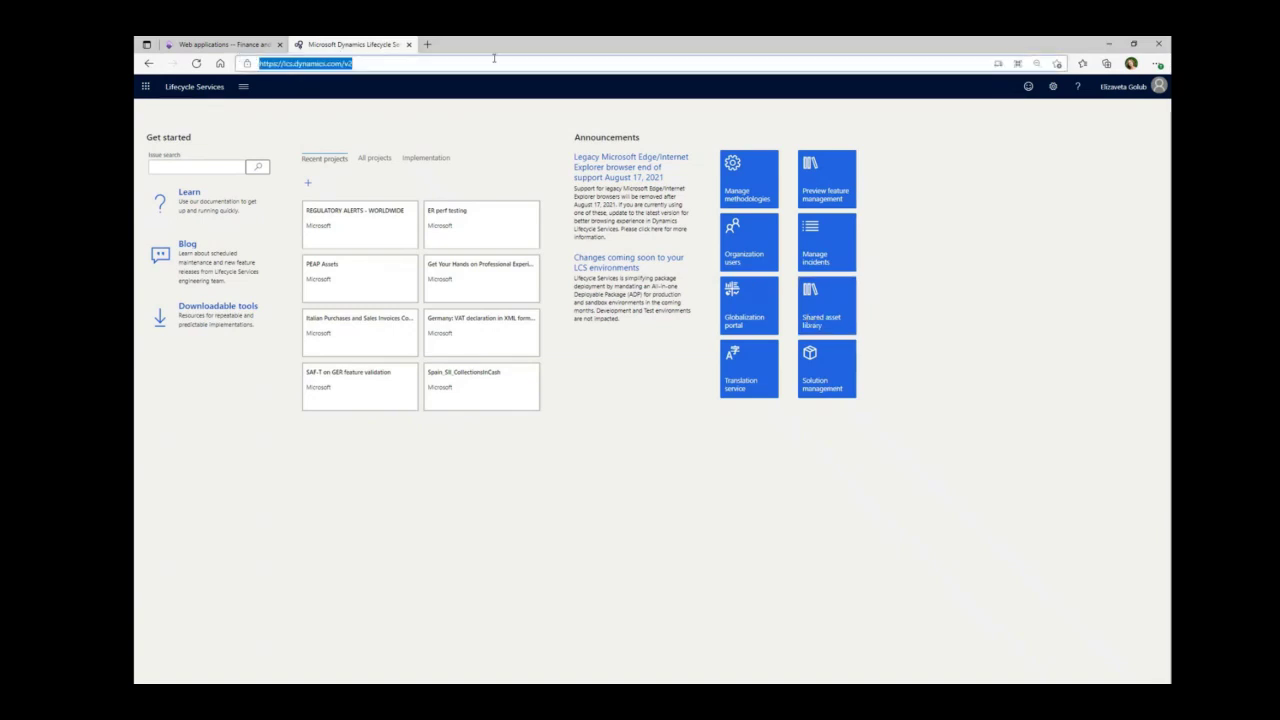
pyautogui.click(826, 314)
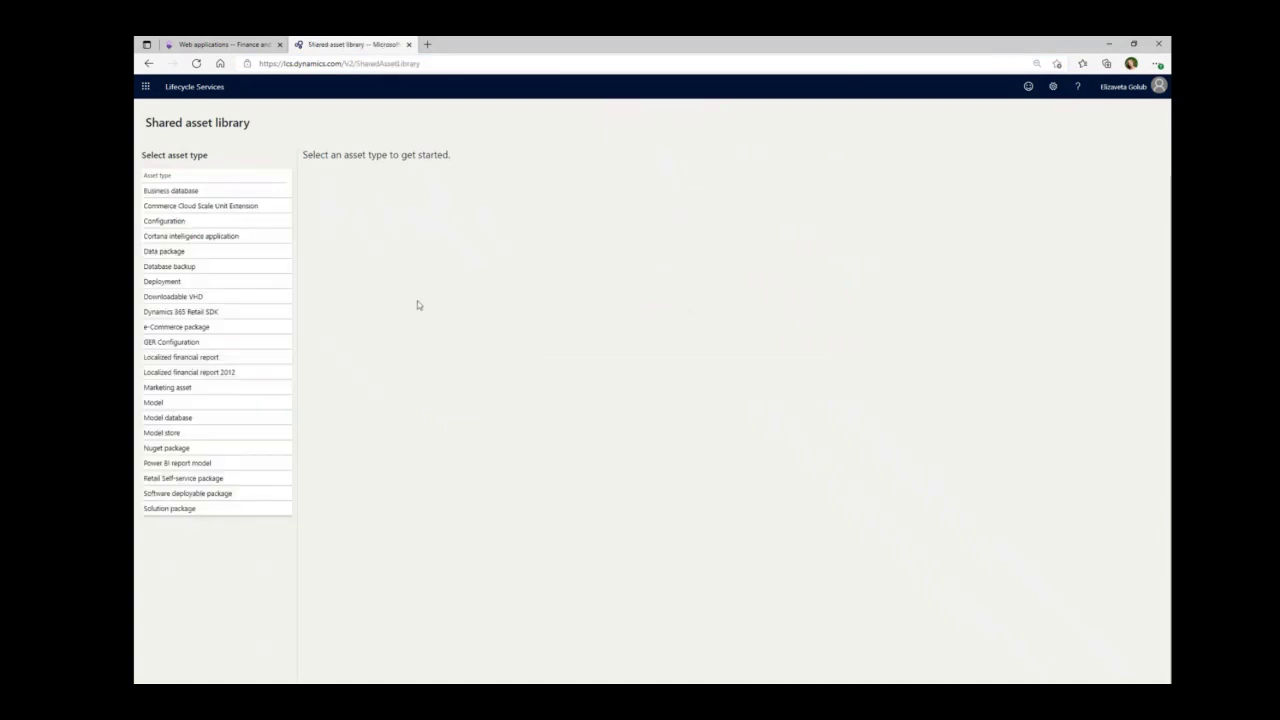
pyautogui.click(185, 253)
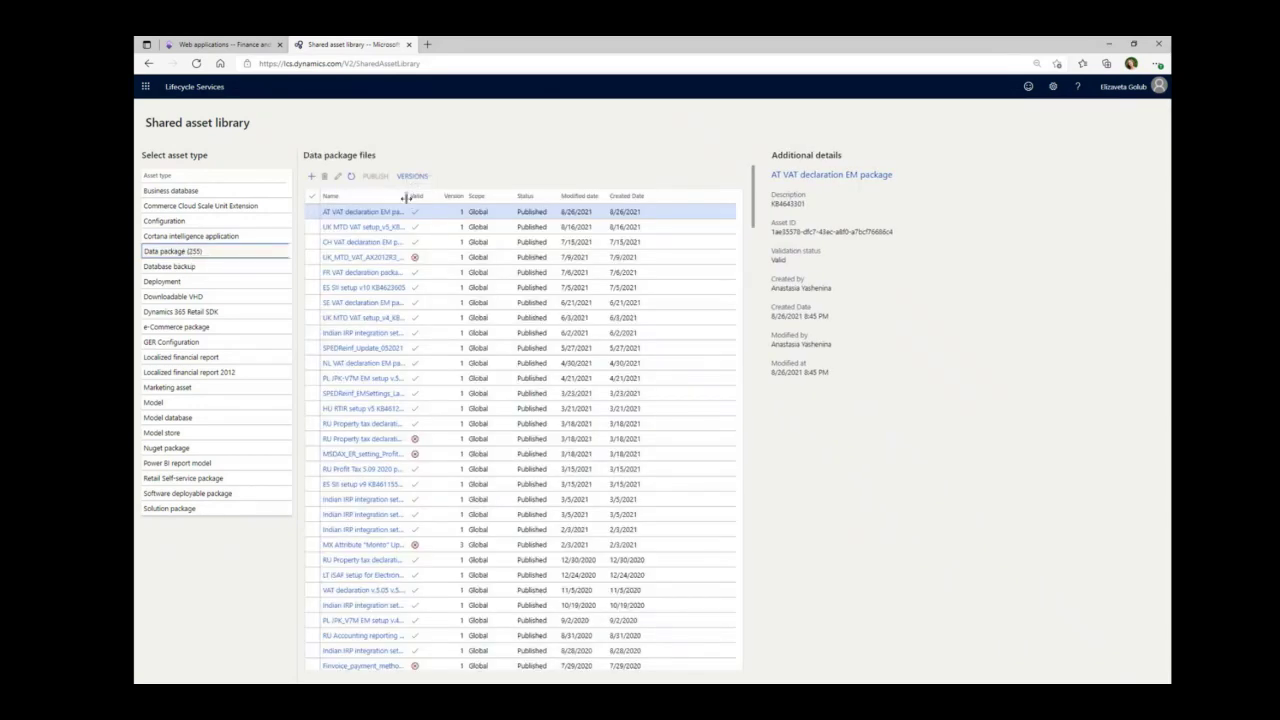
pyautogui.moveTo(405, 197); pyautogui.dragTo(517, 197)
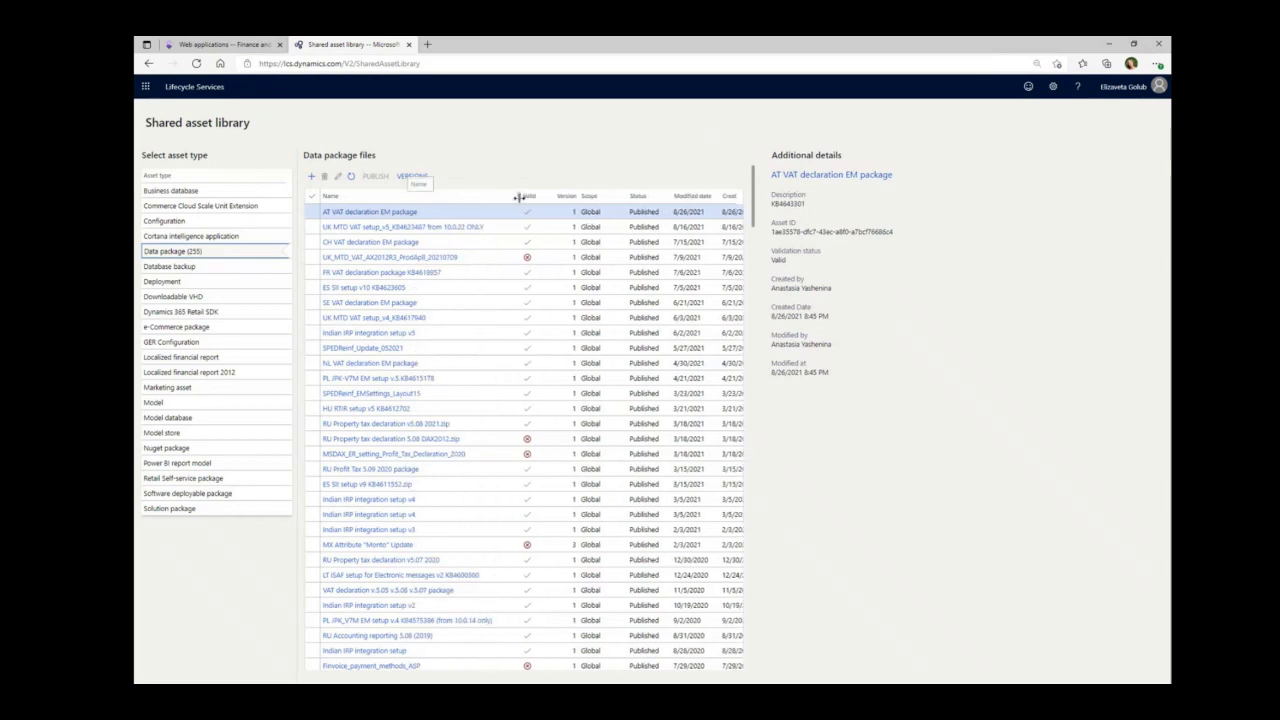
# Find the UK MTD data packages and download "UK MTD VAT setup_v5_KB4623487 from 10.0.22 ONLY"
pyautogui.hotkey('ctrl', 'f')
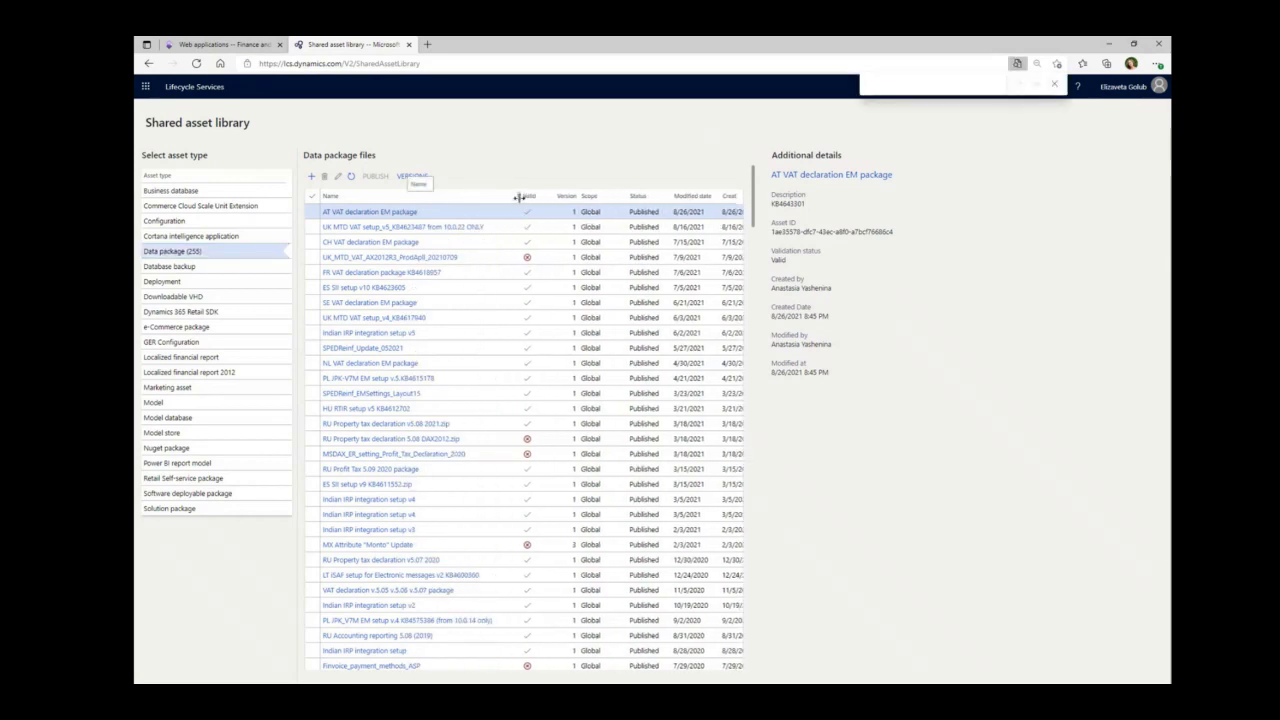
pyautogui.write('UK MTD')
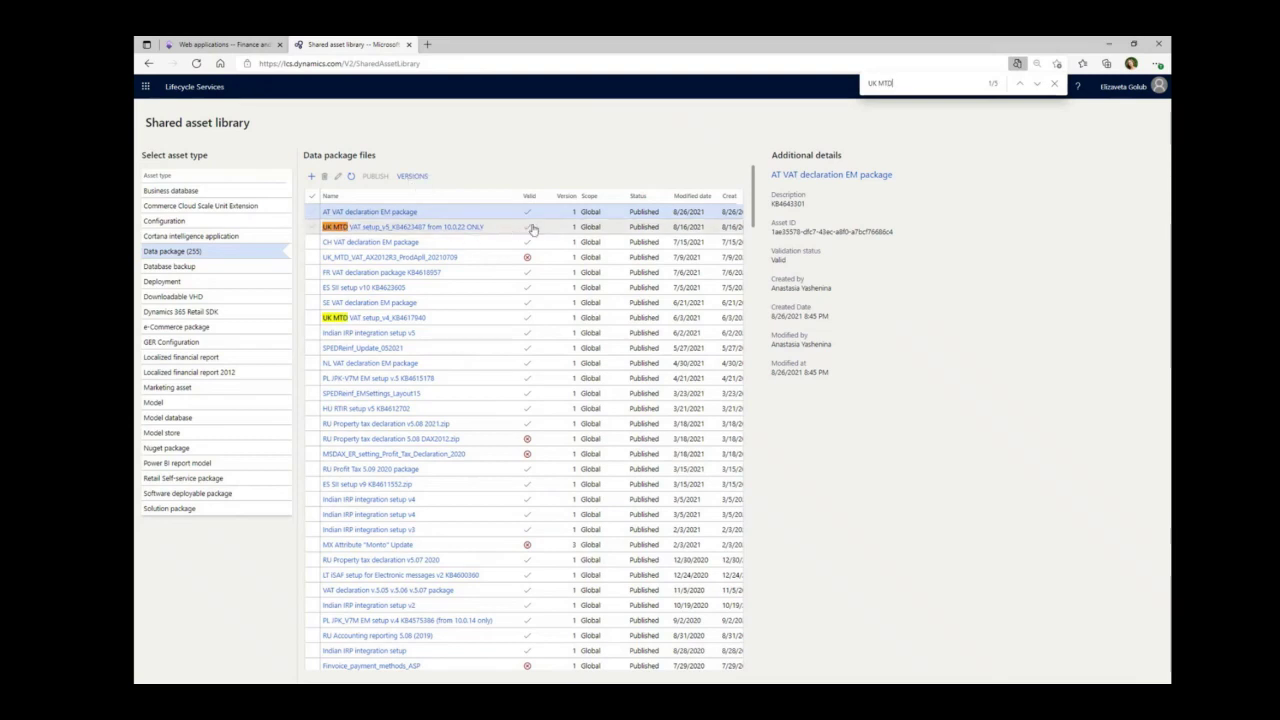
pyautogui.click(533, 230)
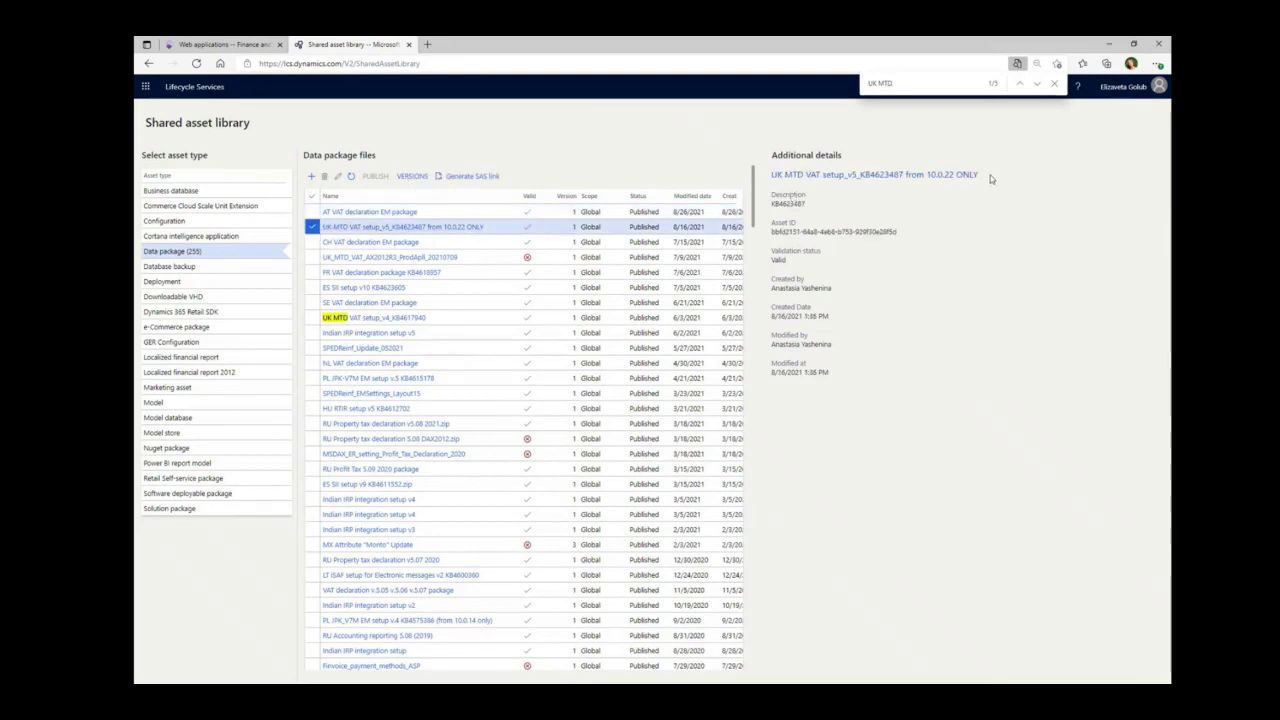
pyautogui.tripleClick(774, 182)
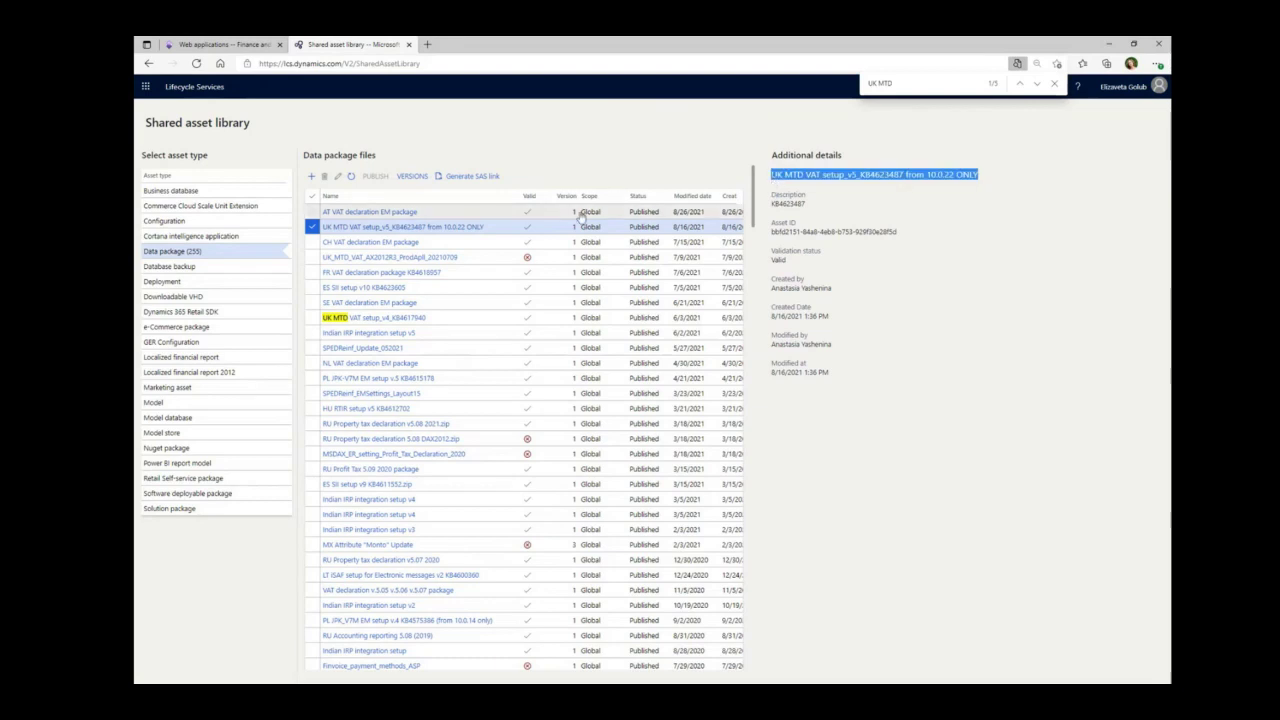
pyautogui.click(476, 227)
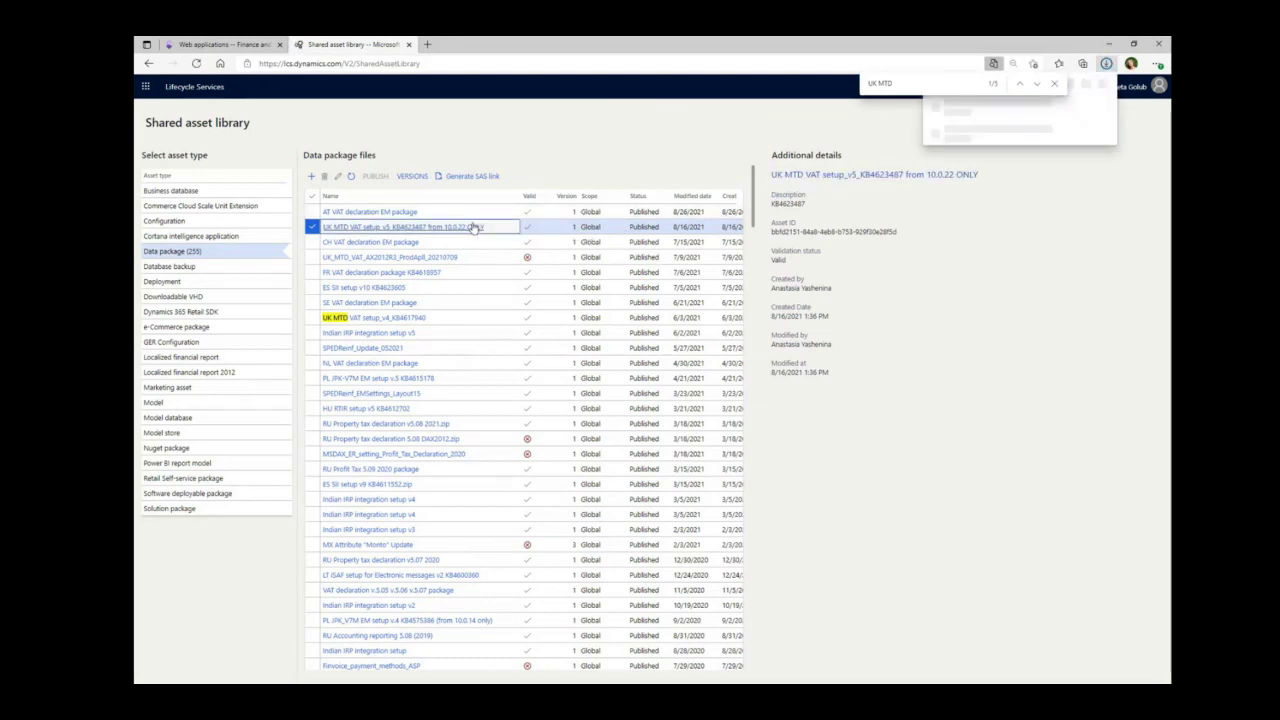
# Switch back to Finance and Operations and open the Data management workspace
pyautogui.click(215, 44)
pyautogui.click(145, 107)
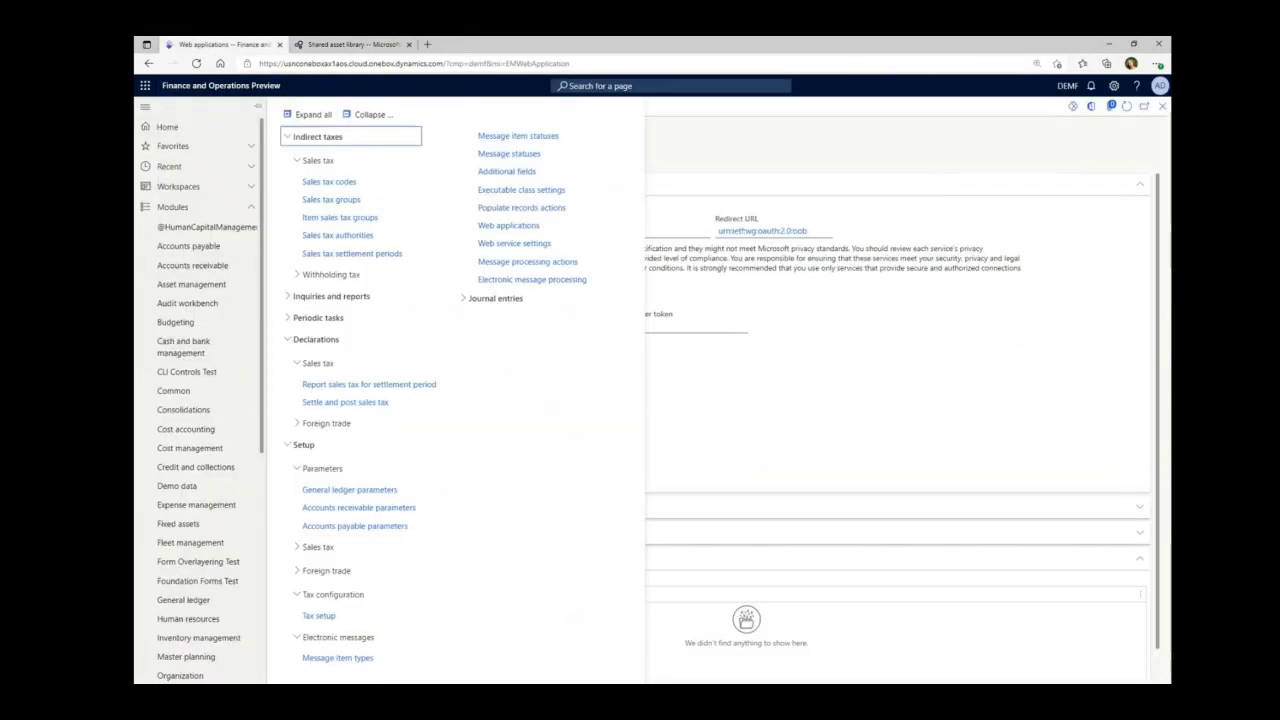
pyautogui.click(186, 189)
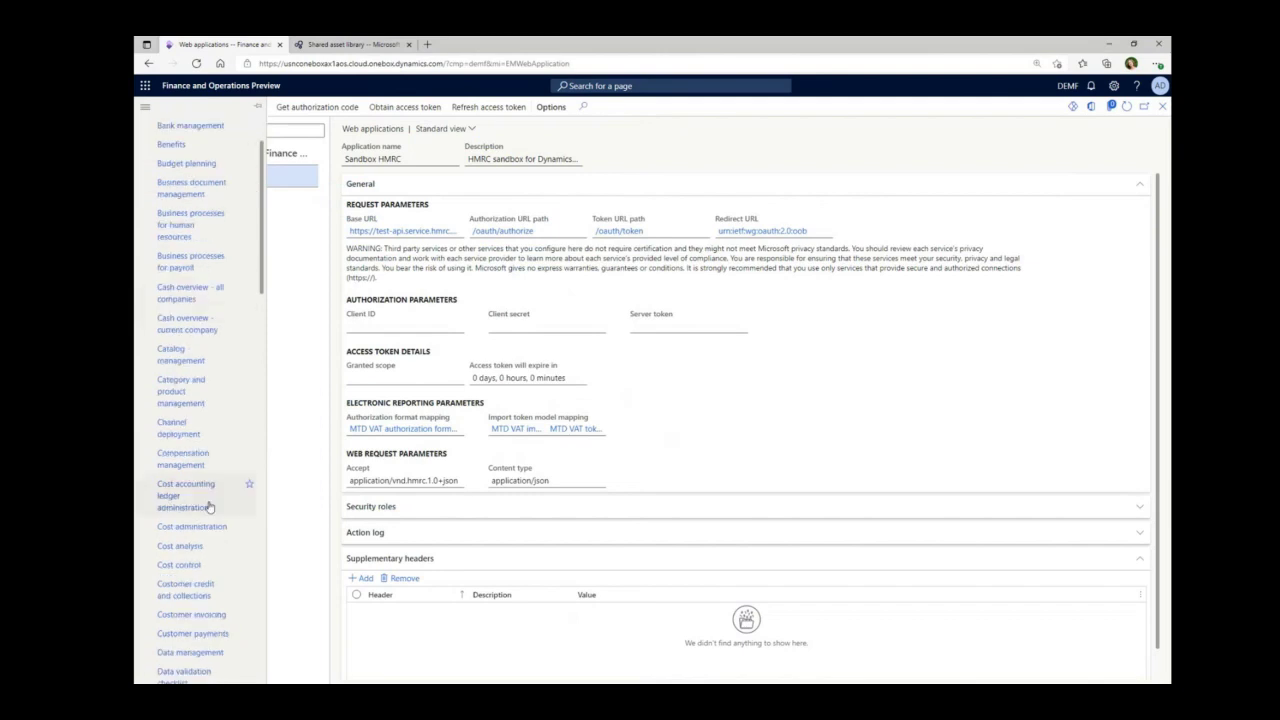
pyautogui.scroll(-3, 197, 555)
pyautogui.click(195, 564)
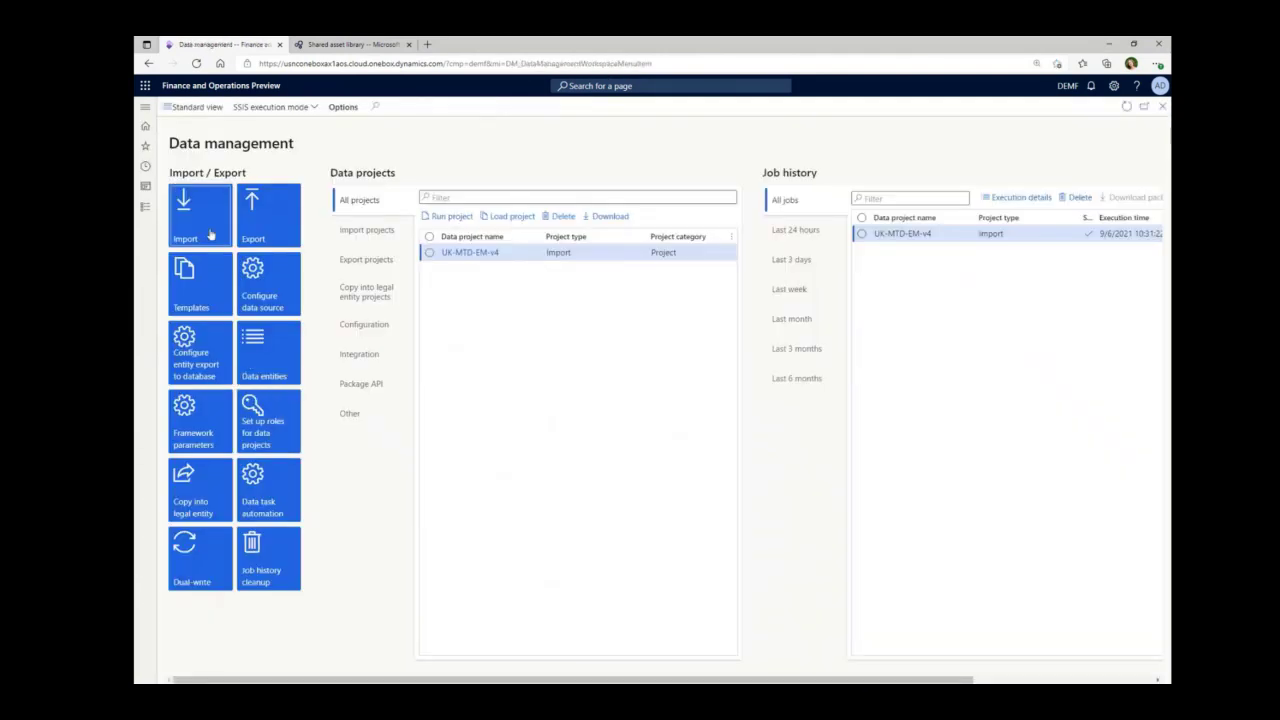
# Create a new data import project with the group name UK-MTD-EM v5
pyautogui.click(206, 226)
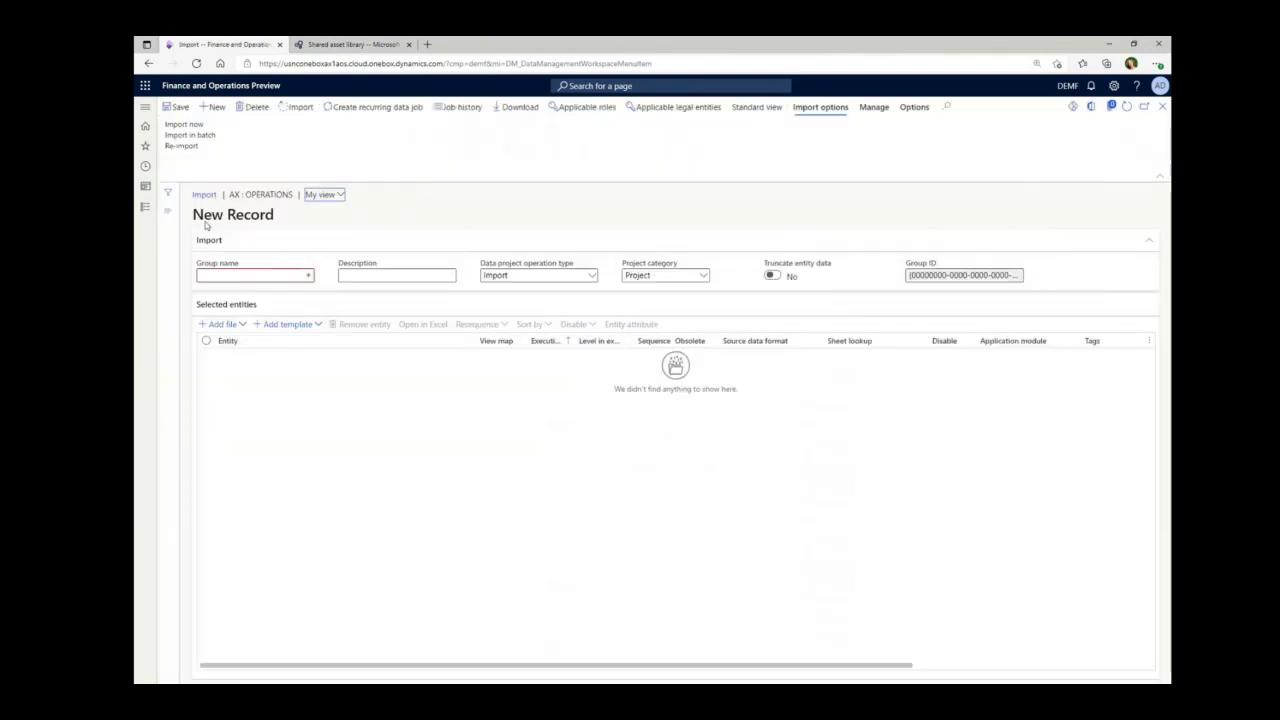
pyautogui.click(216, 274)
pyautogui.write('UK-MTD_')
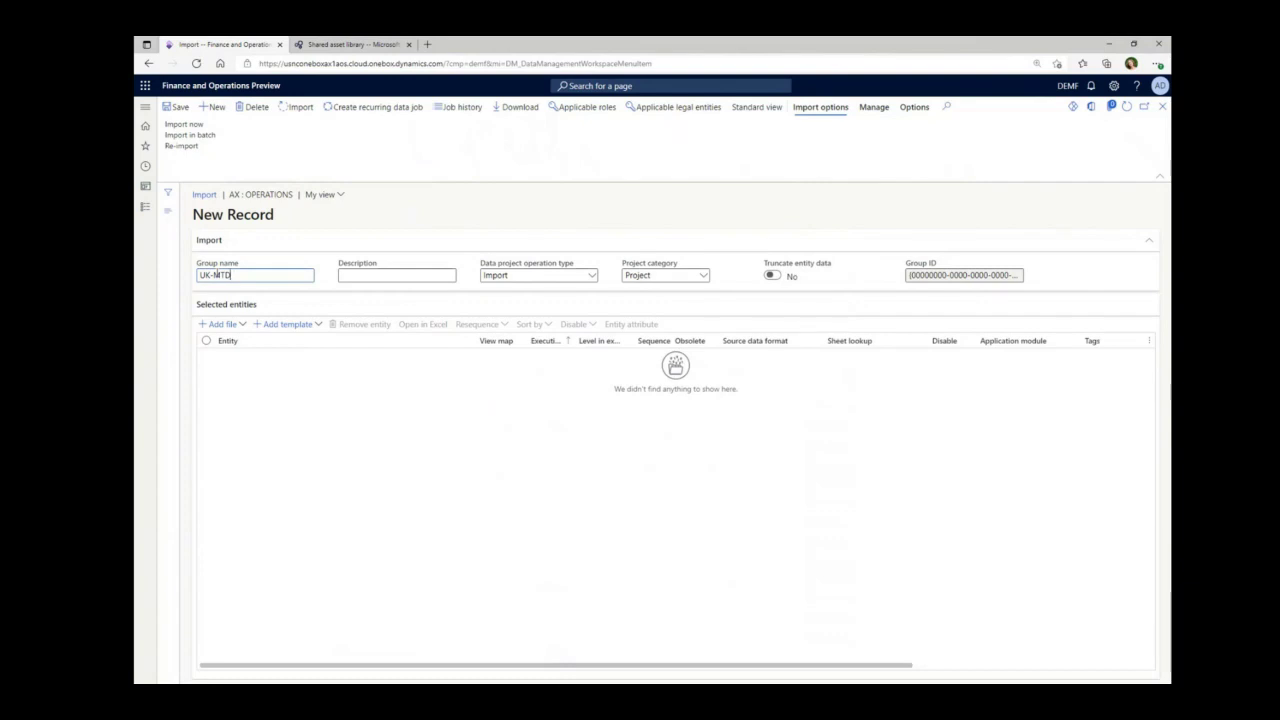
pyautogui.write('-EM v5')
# Add the package file "UK MTD VAT setup_v5_KB4623487 from 10.0.22 ONLY.zip" from Downloads to the import project
pyautogui.click(228, 325)
pyautogui.click(335, 392)
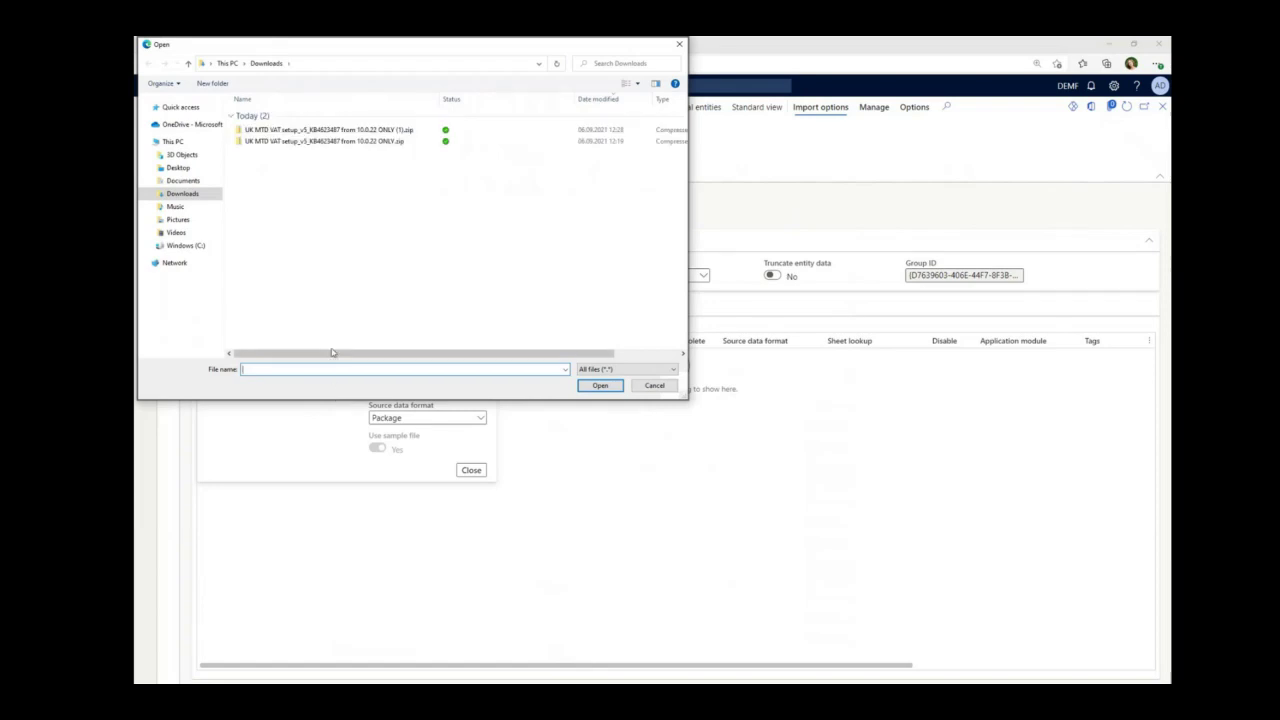
pyautogui.click(309, 144)
pyautogui.click(600, 385)
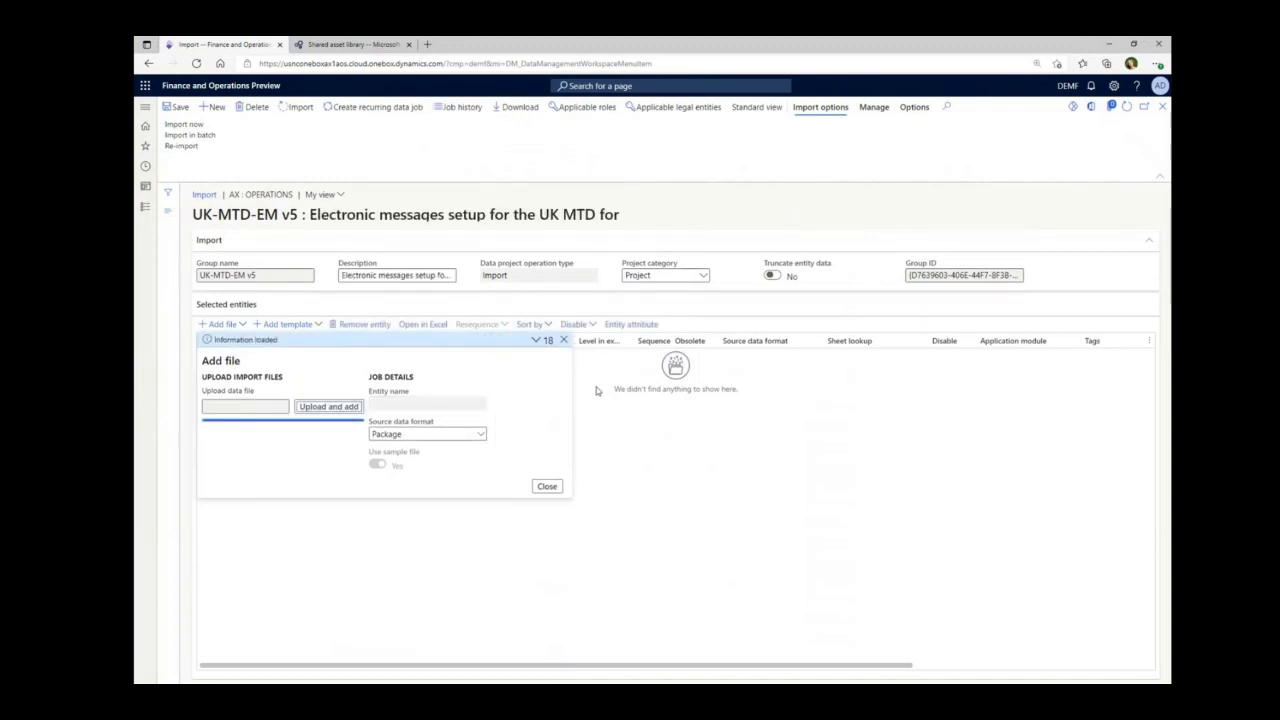
pyautogui.click(546, 486)
# Remove all entities from the import project except Web applications and Supplementary headers
pyautogui.click(206, 356)
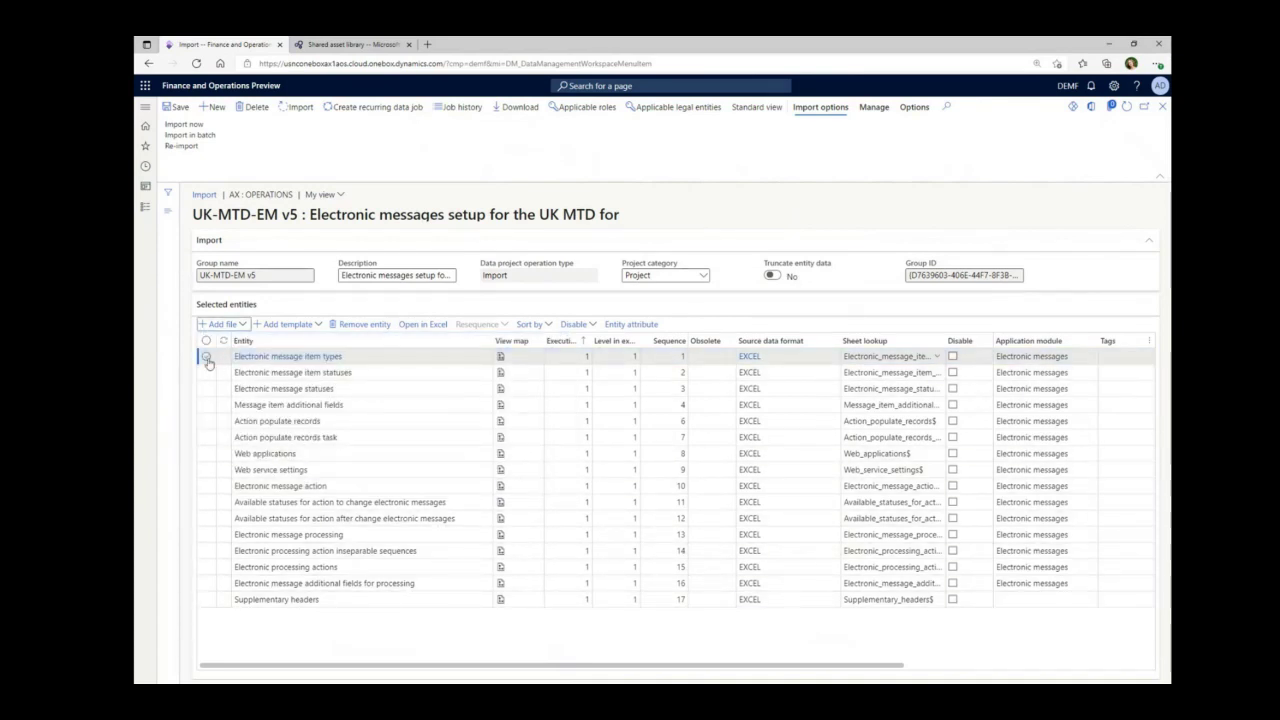
pyautogui.click(206, 372)
pyautogui.click(206, 388)
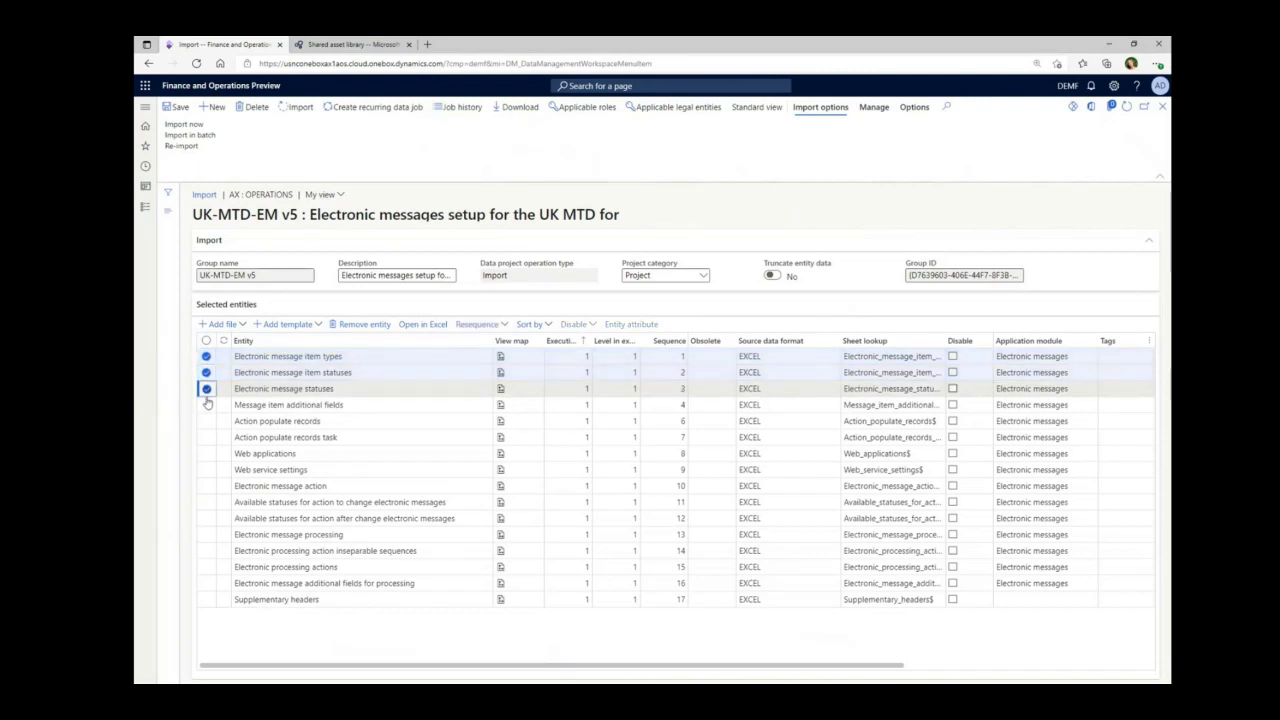
pyautogui.click(206, 404)
pyautogui.click(206, 421)
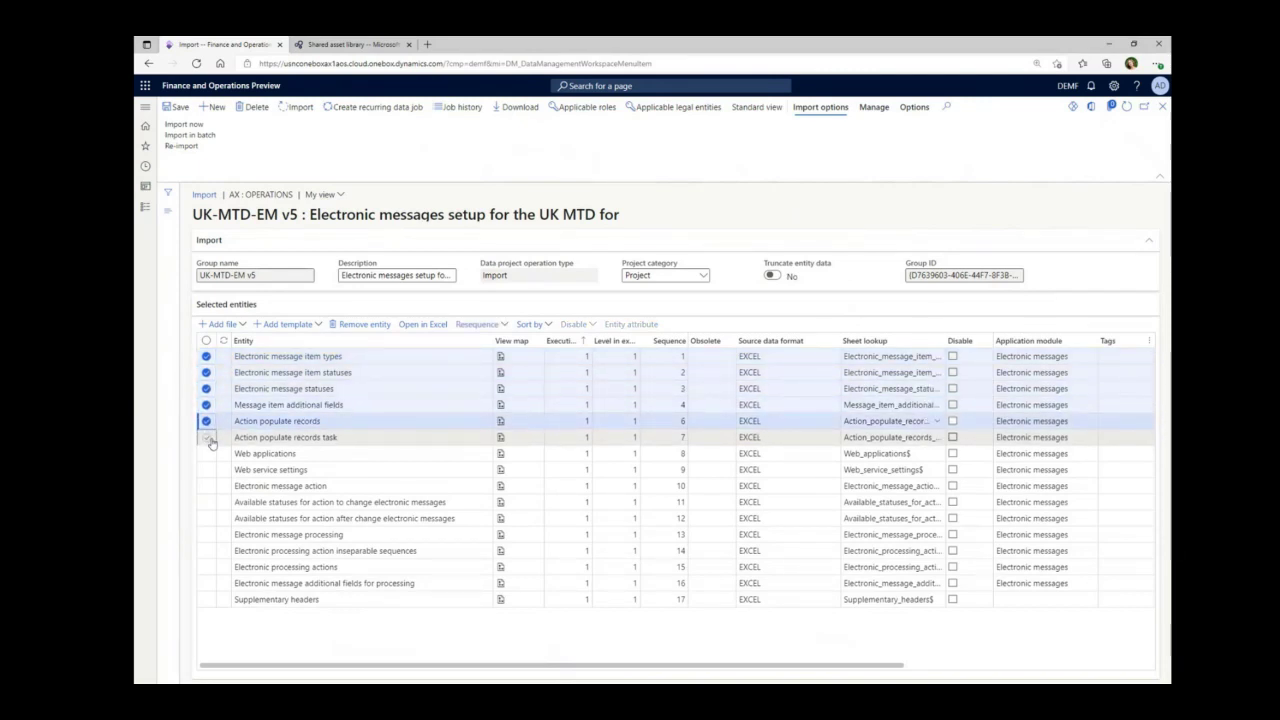
pyautogui.click(206, 437)
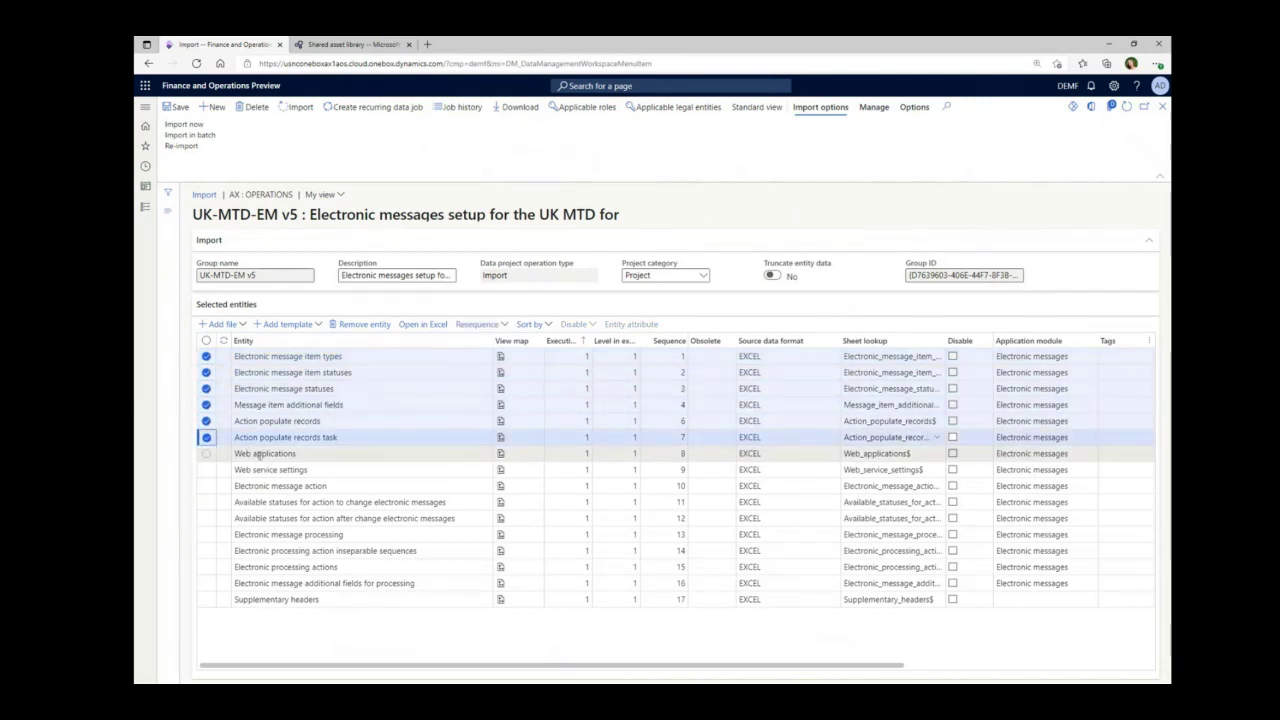
pyautogui.click(206, 469)
pyautogui.click(206, 486)
pyautogui.click(206, 502)
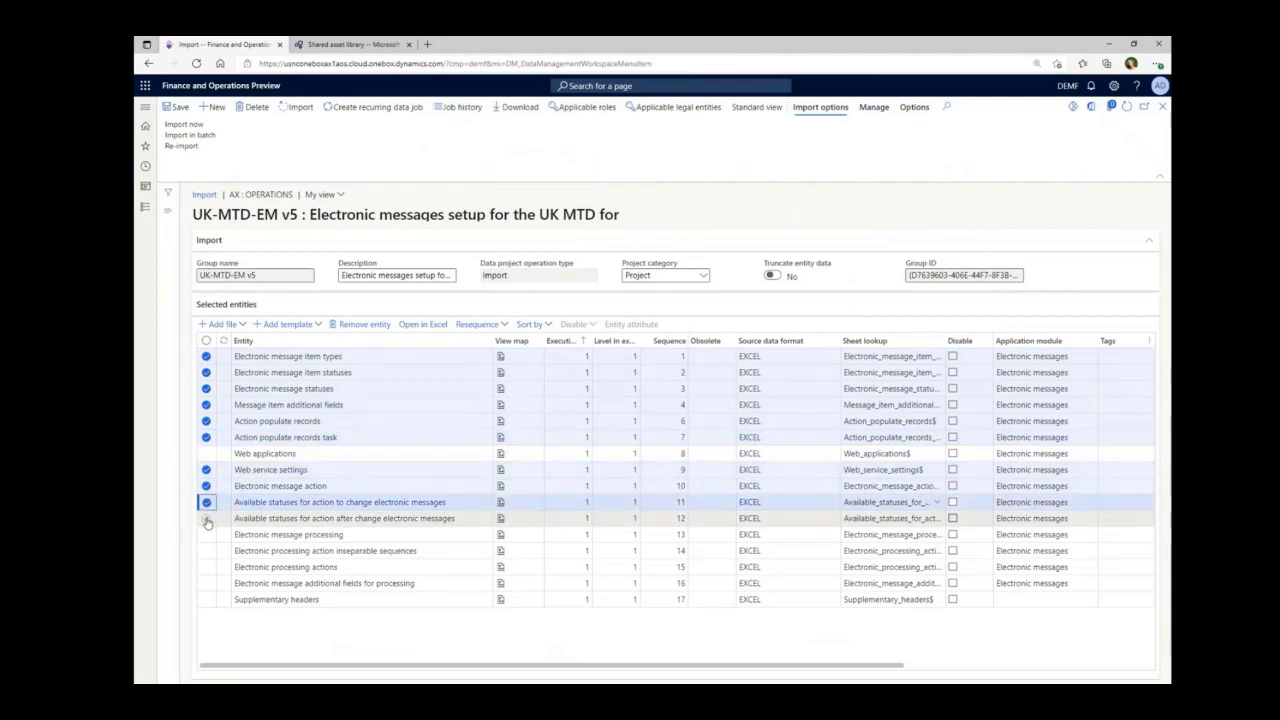
pyautogui.click(206, 518)
pyautogui.click(206, 534)
pyautogui.click(206, 550)
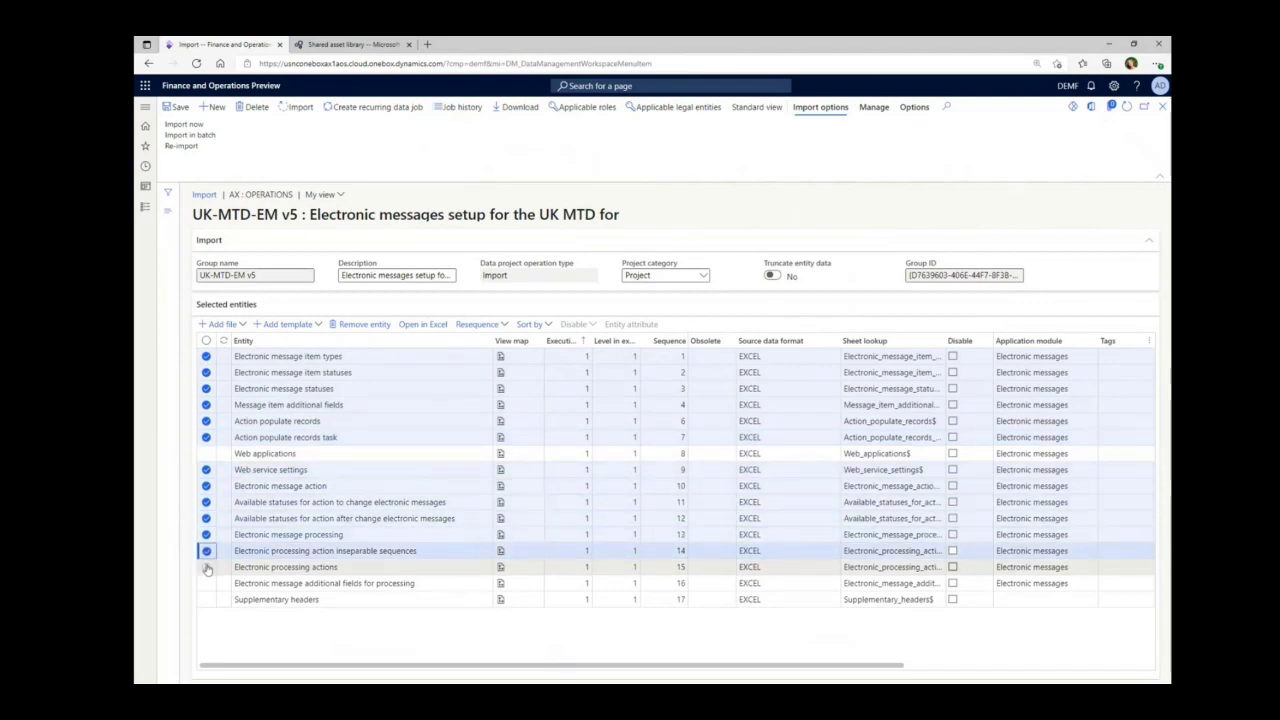
pyautogui.click(206, 567)
pyautogui.click(206, 583)
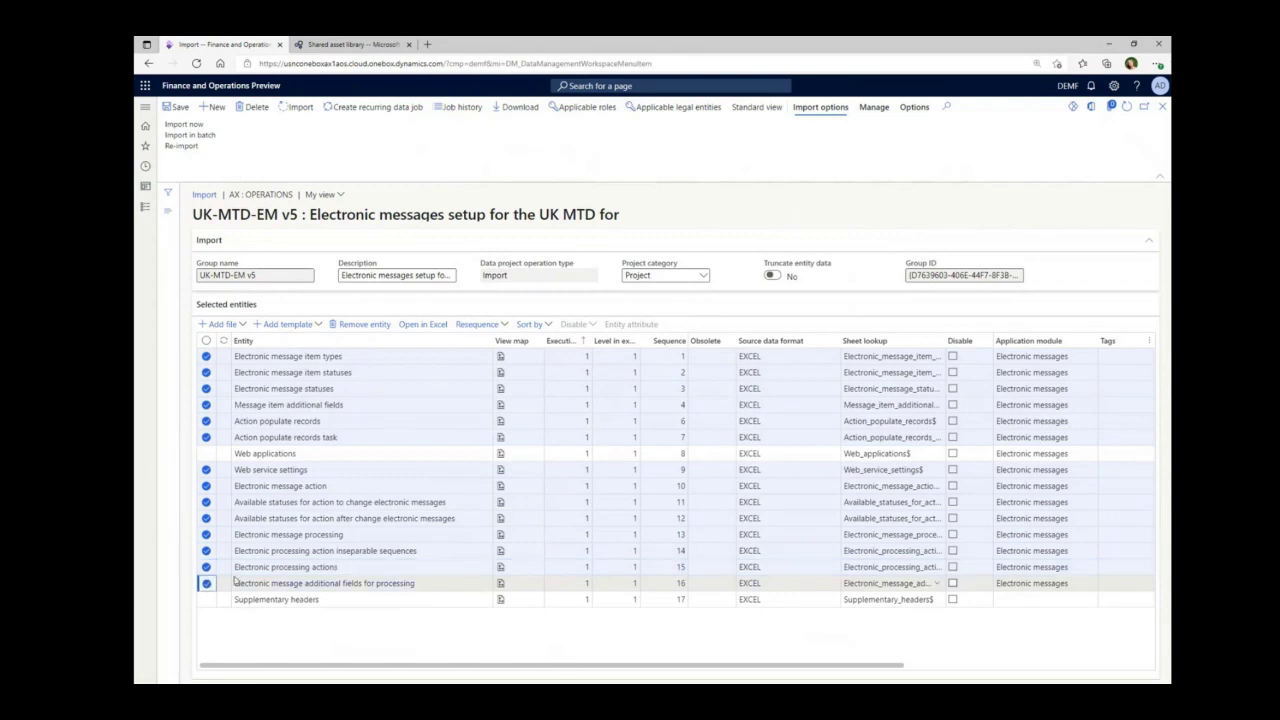
pyautogui.click(357, 326)
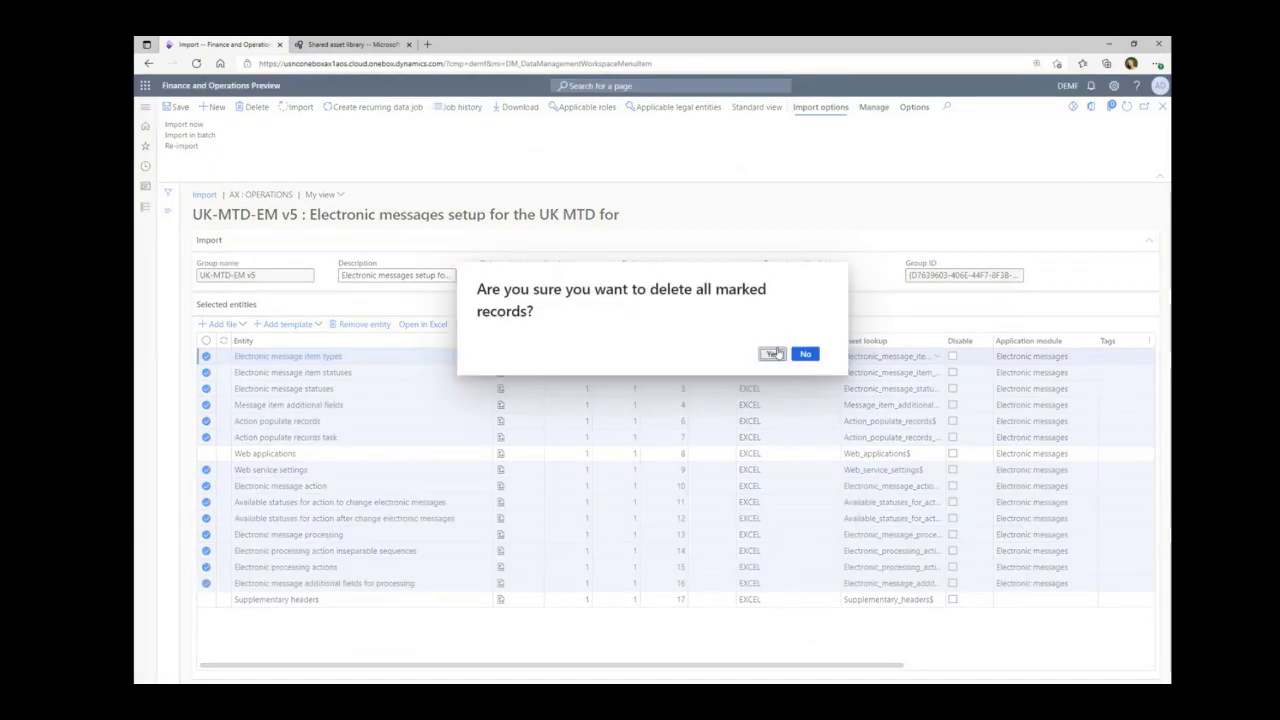
pyautogui.click(774, 353)
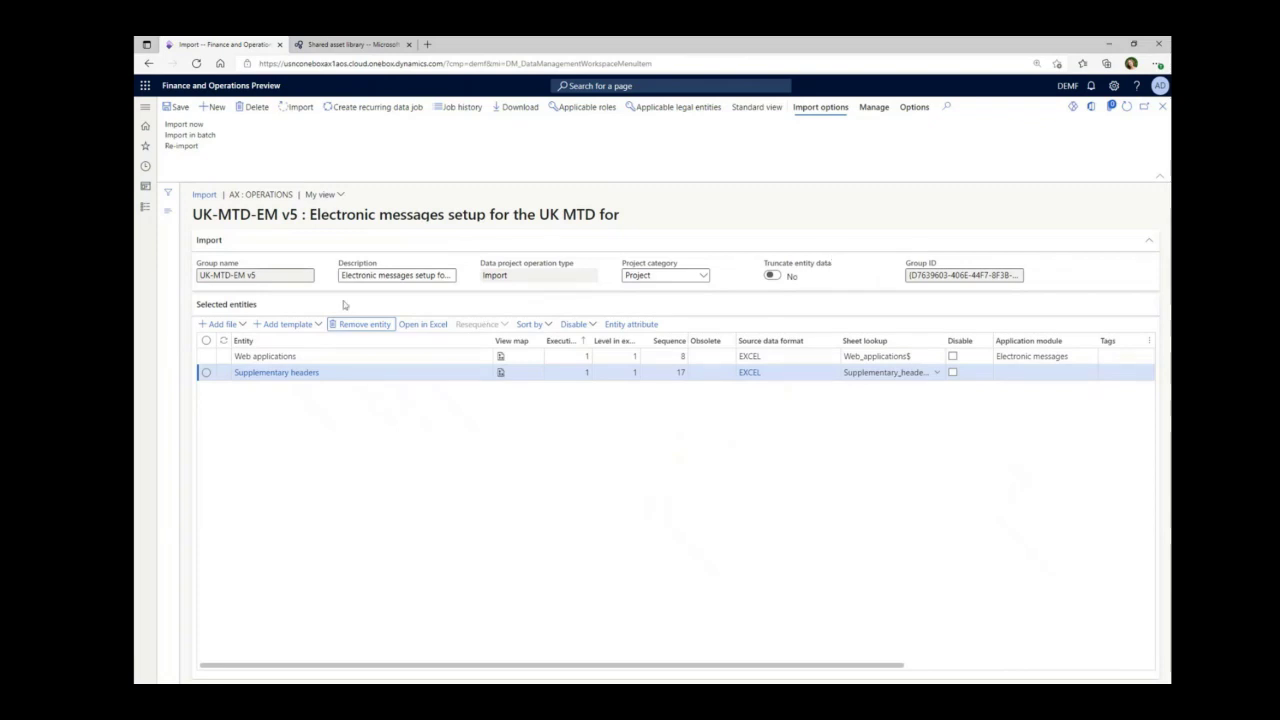
# Run the import of the UK-MTD-EM v5 project and refresh its execution summary
pyautogui.click(292, 108)
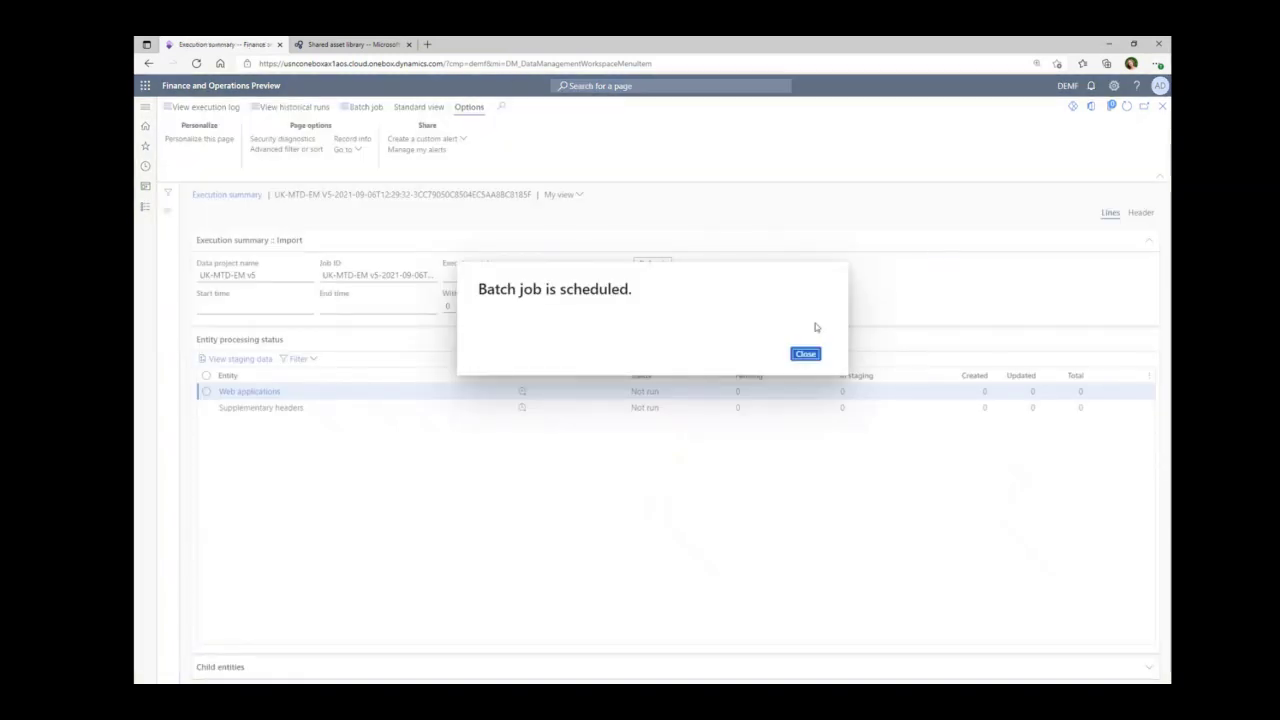
pyautogui.click(806, 355)
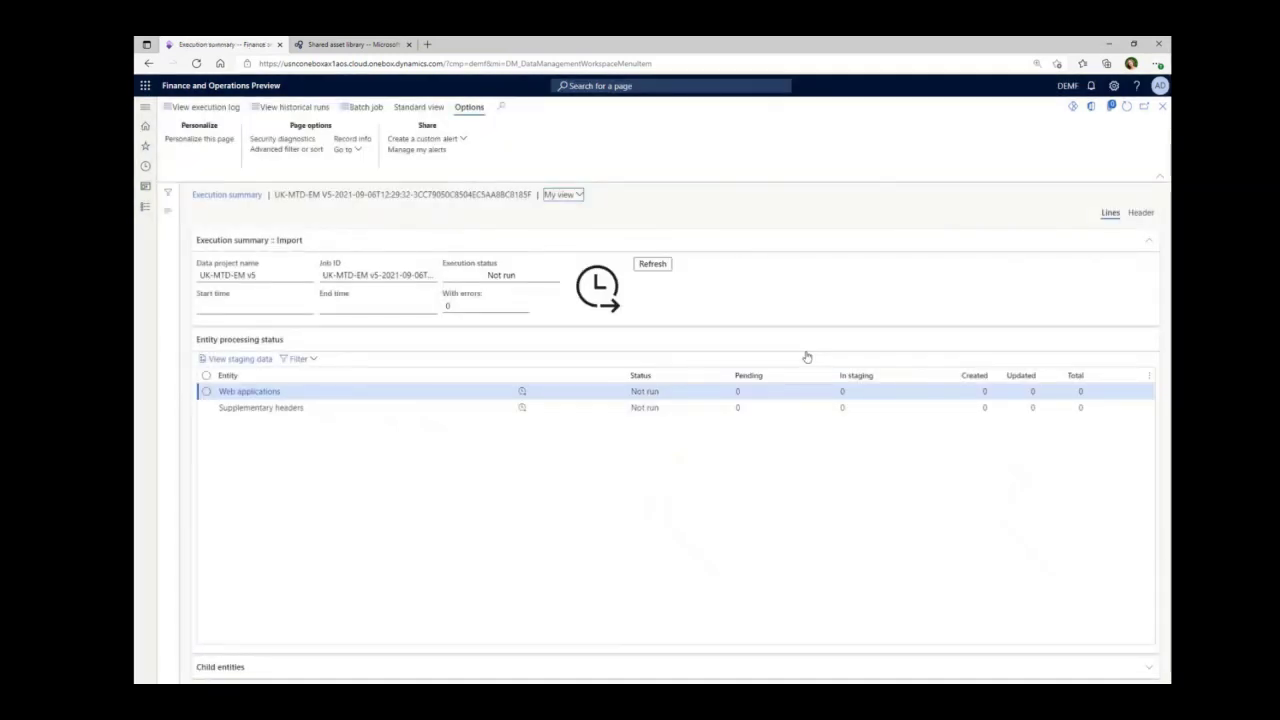
pyautogui.click(652, 264)
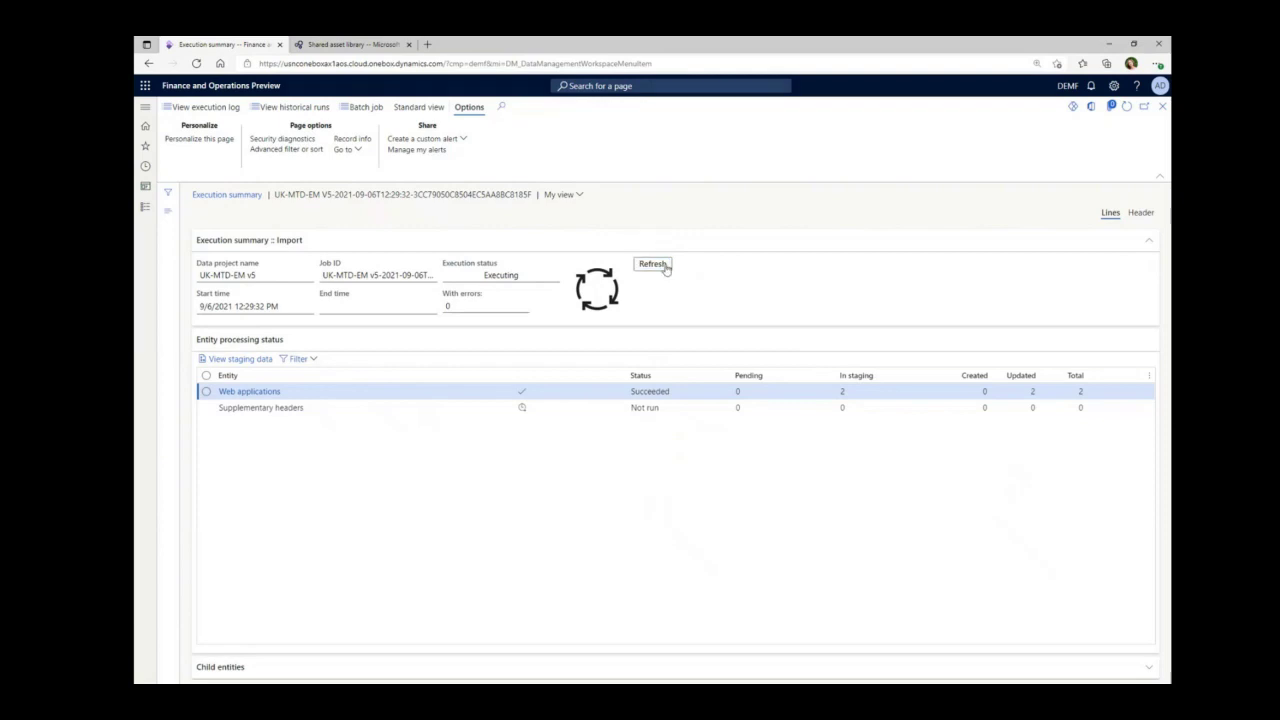
# Refresh the import's execution summary and review the supplementary headers of the Dynamics 365 for Finance and Sandbox HMRC web applications
pyautogui.click(652, 264)
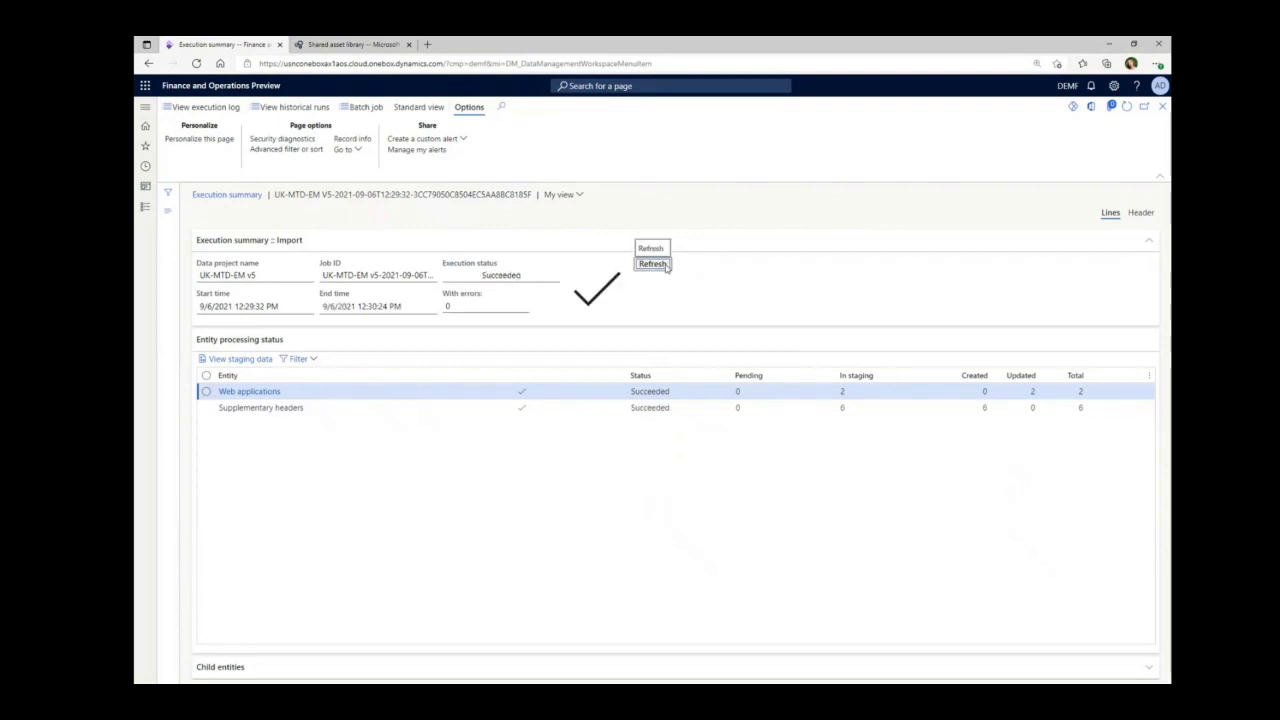
pyautogui.click(145, 107)
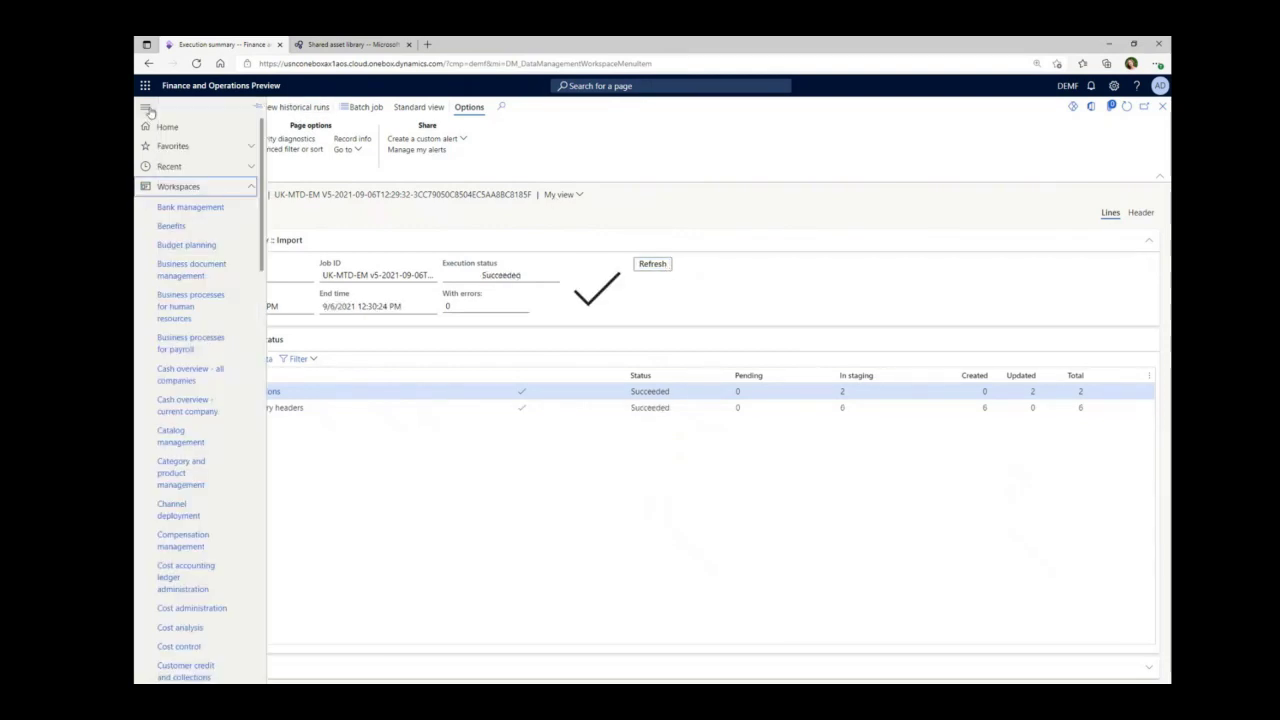
pyautogui.click(185, 187)
pyautogui.click(194, 207)
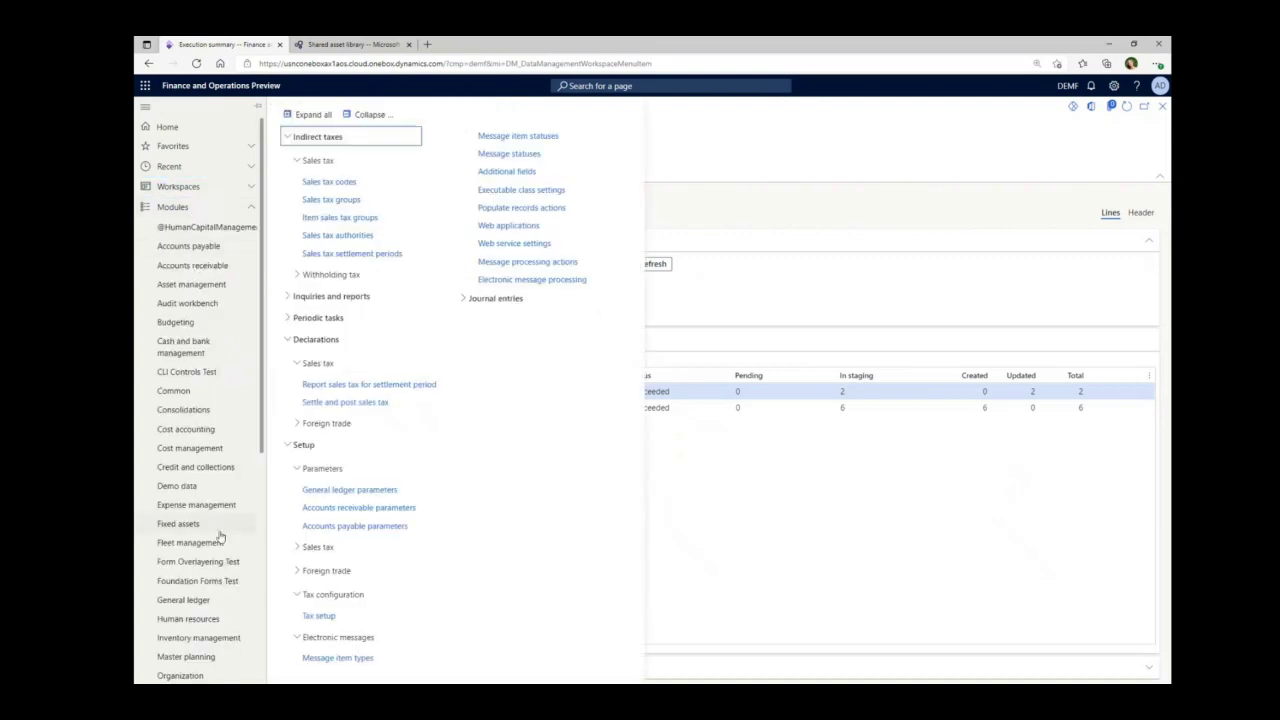
pyautogui.scroll(-5, 220, 537)
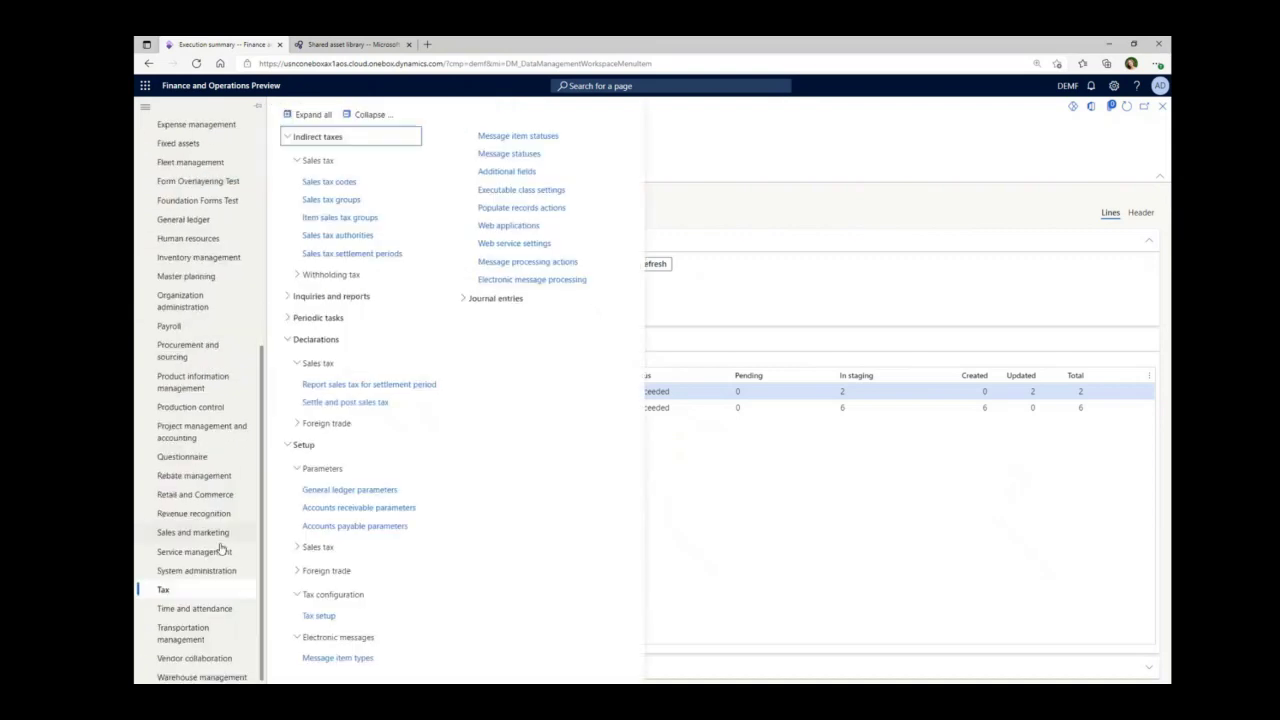
pyautogui.click(516, 226)
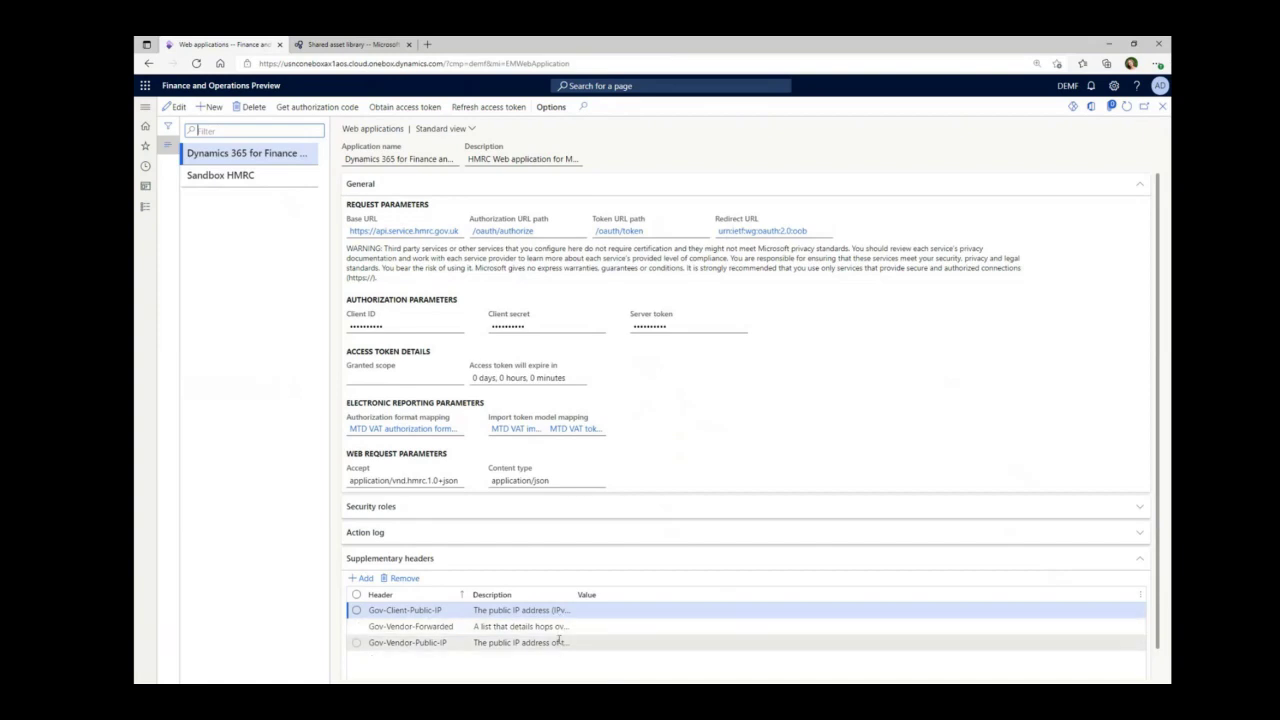
pyautogui.click(225, 180)
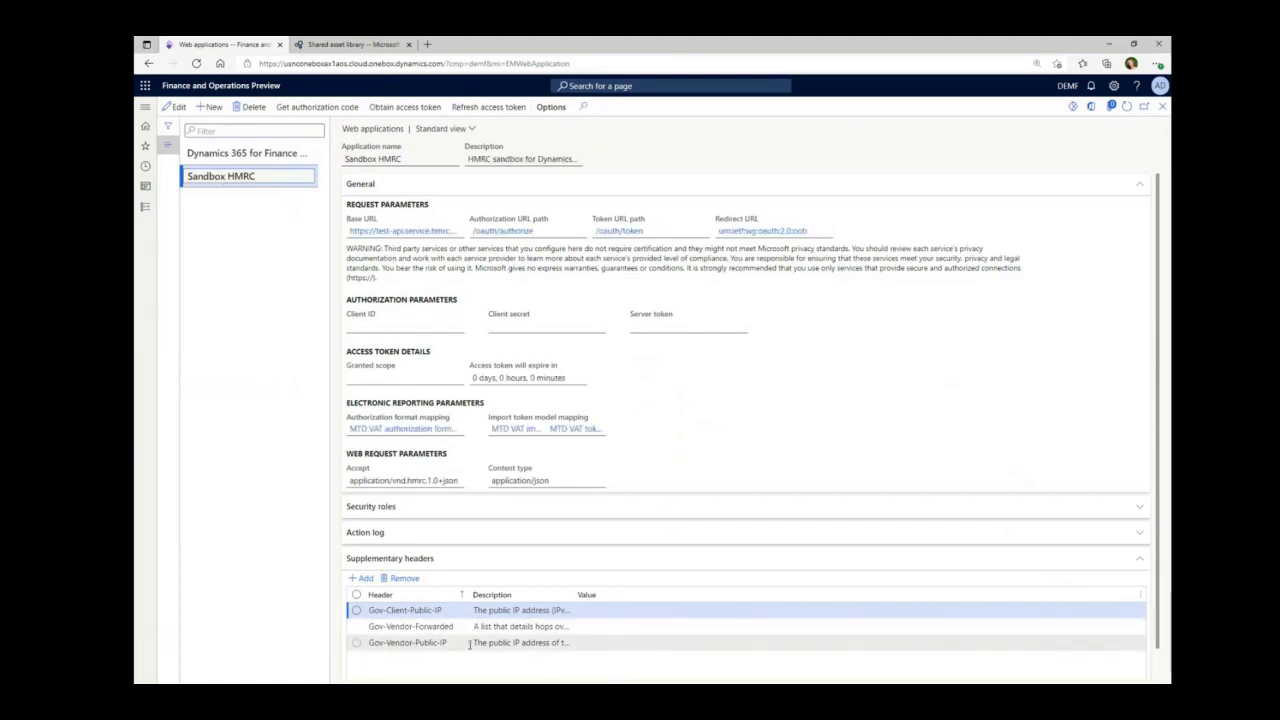
# Open the UK MTD VAT TEST processing in the Tax module's electronic message processing setup
pyautogui.click(145, 107)
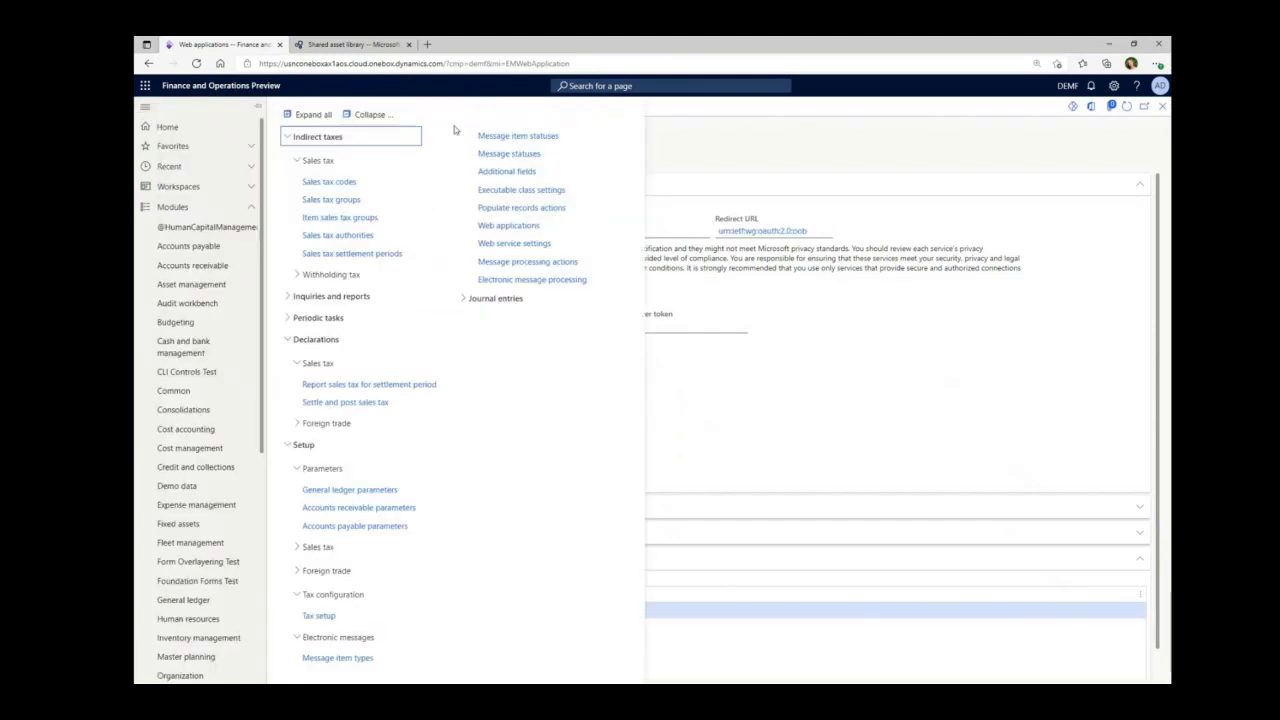
pyautogui.click(540, 281)
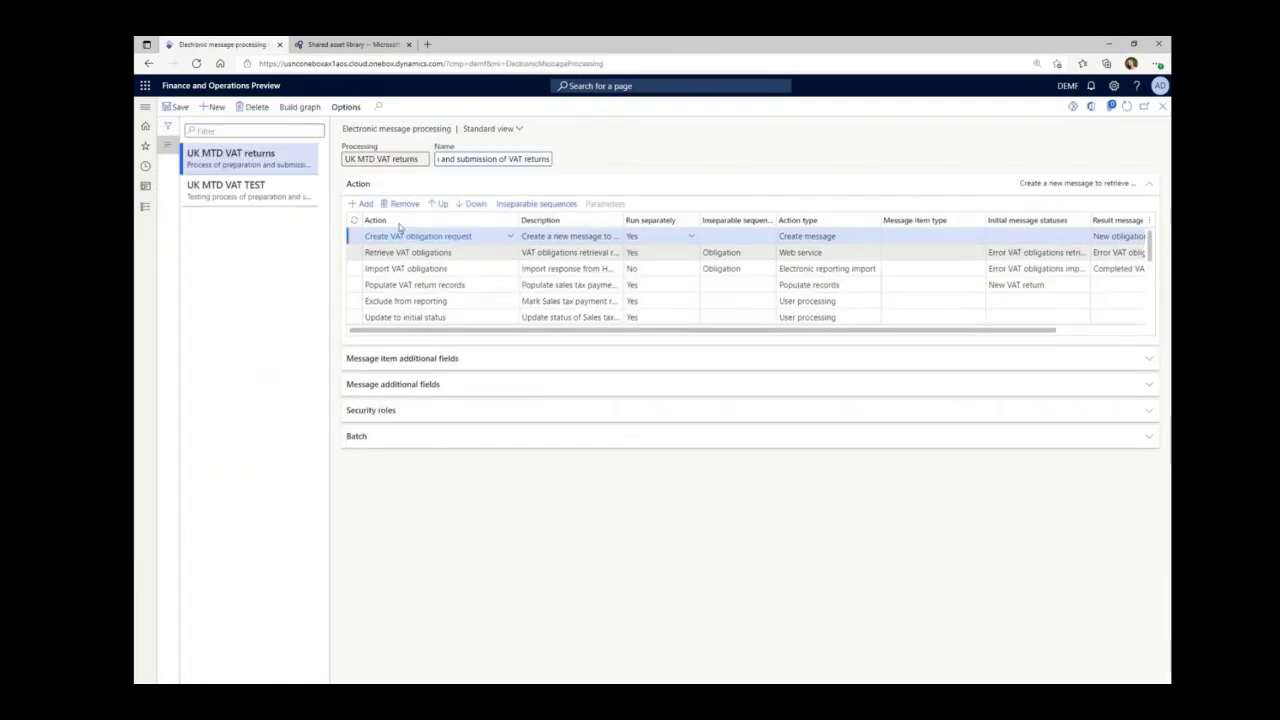
pyautogui.click(270, 195)
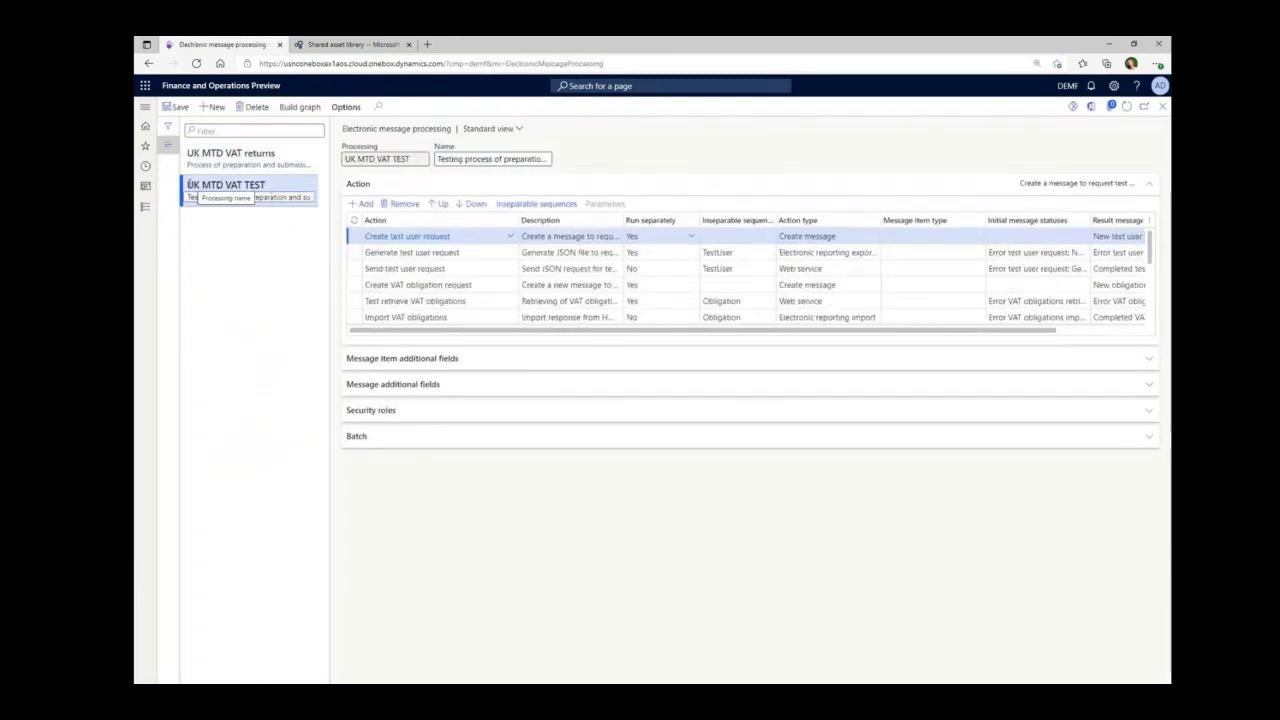
pyautogui.click(276, 181)
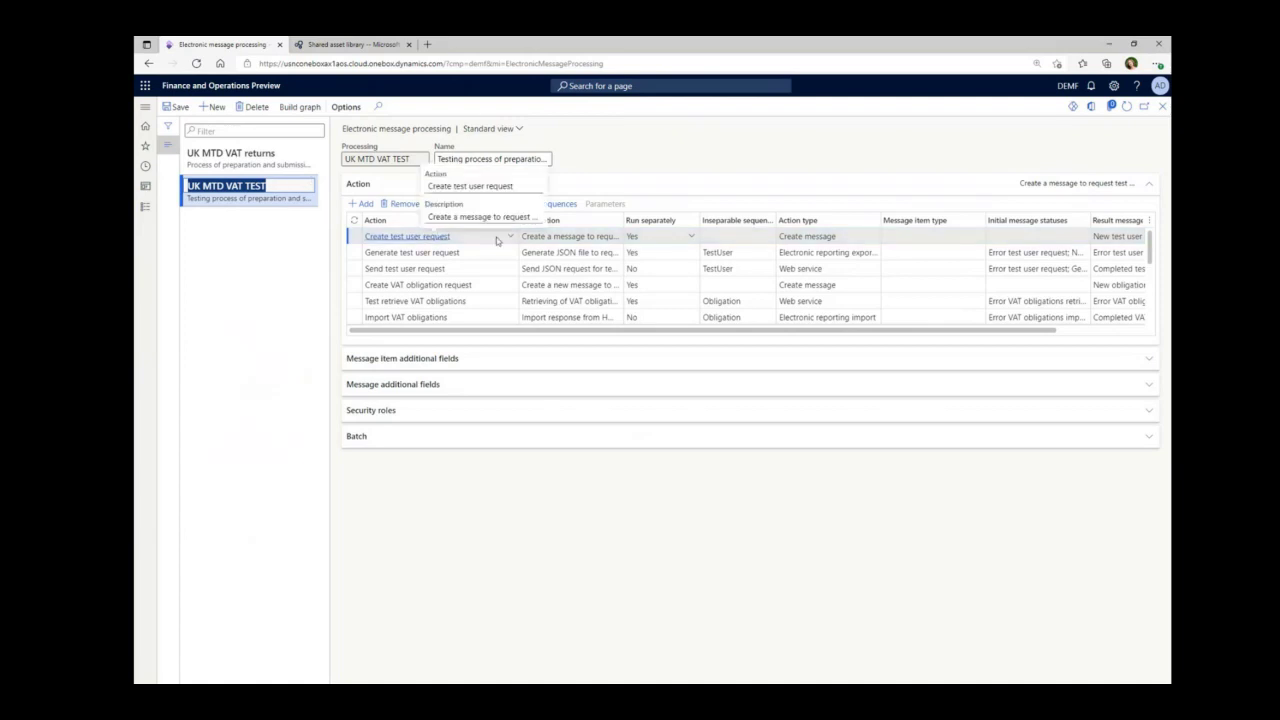
# Remove the Create test user request, Generate test user request and Send test user request actions from the UK MTD VAT TEST processing
pyautogui.click(528, 237)
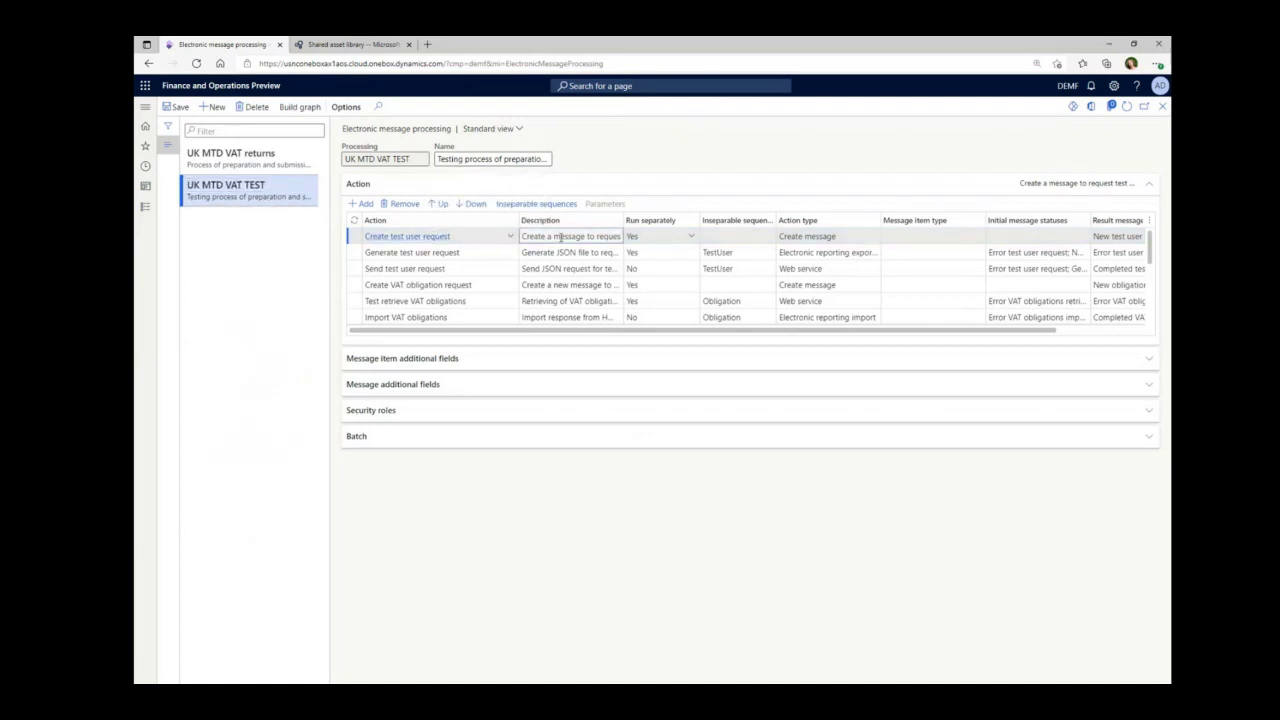
pyautogui.click(401, 204)
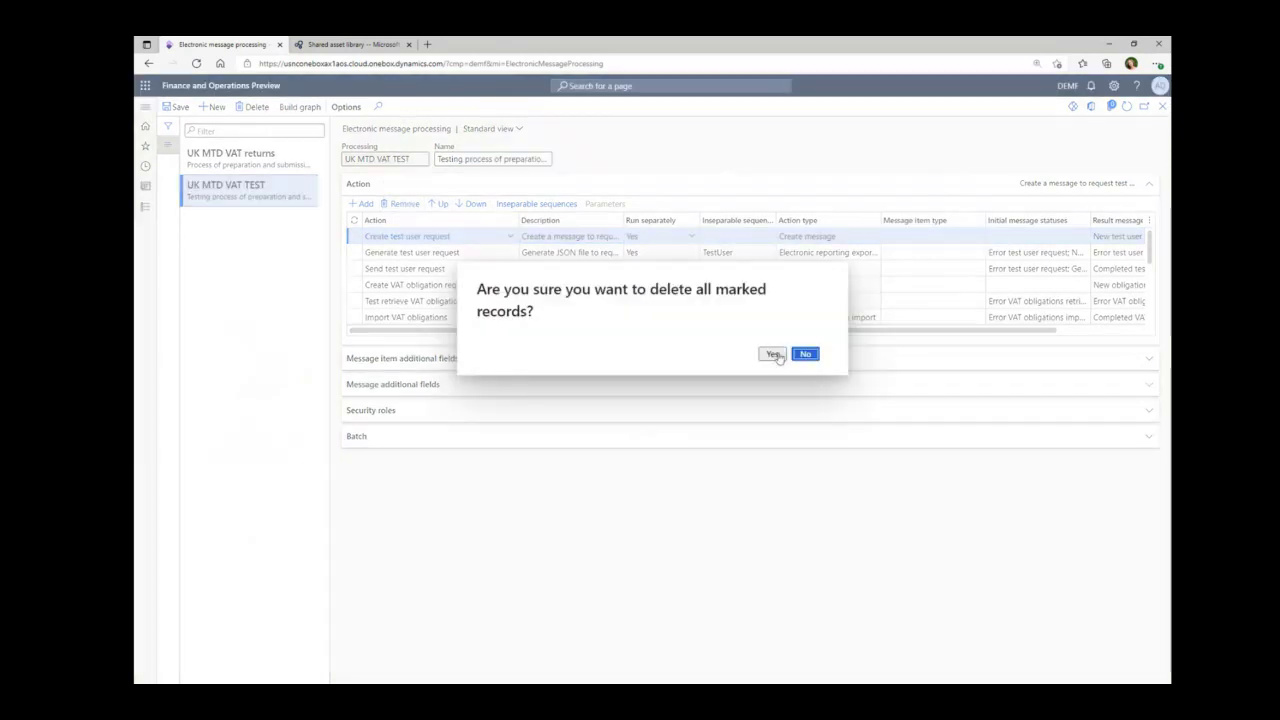
pyautogui.click(775, 356)
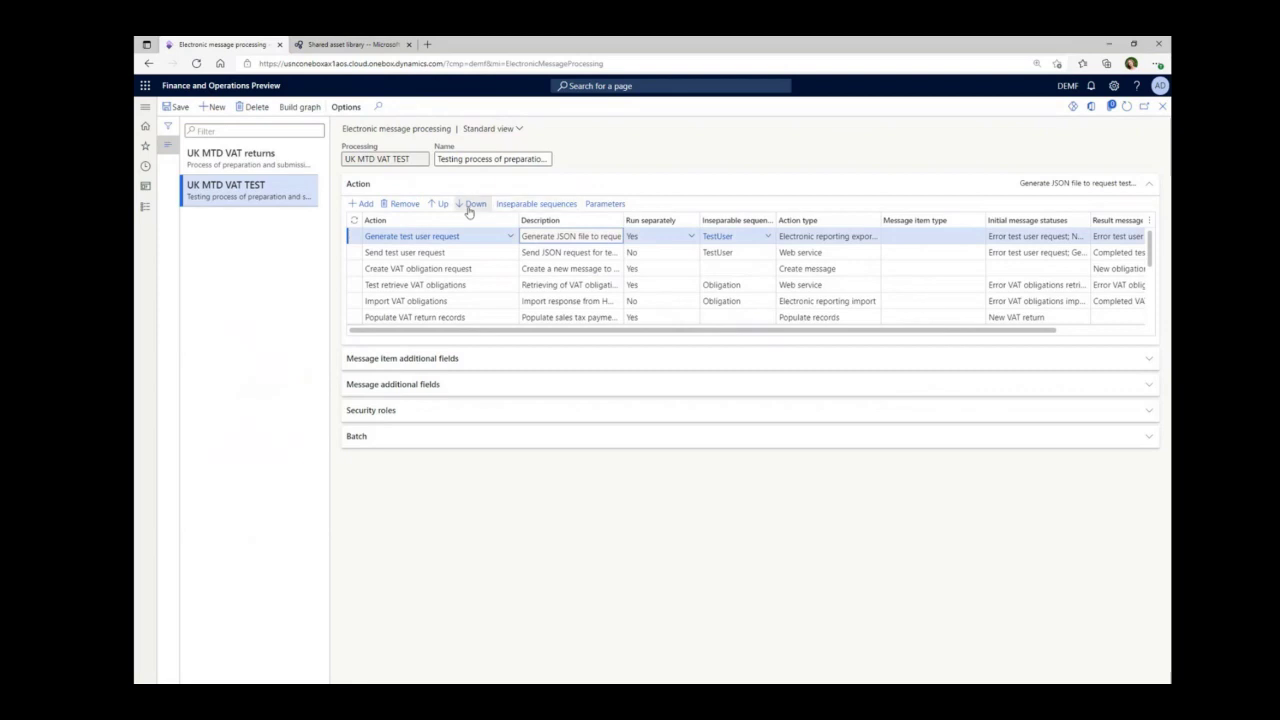
pyautogui.click(401, 204)
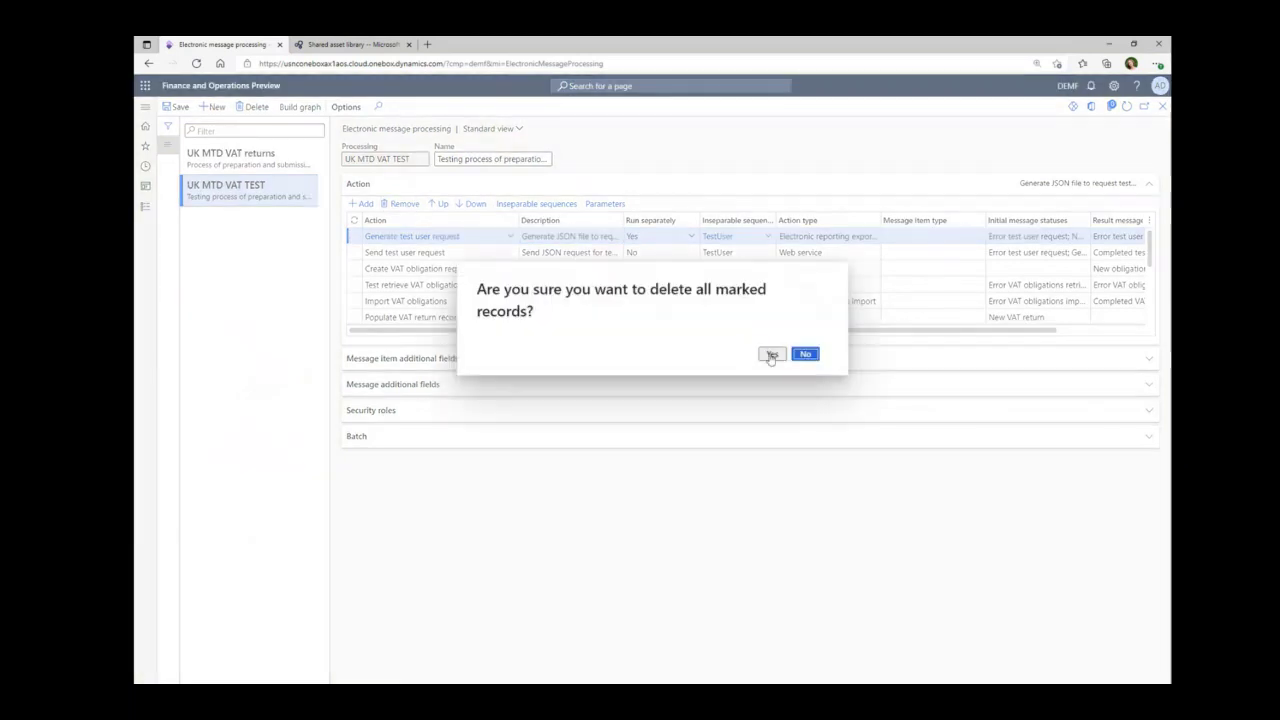
pyautogui.click(772, 354)
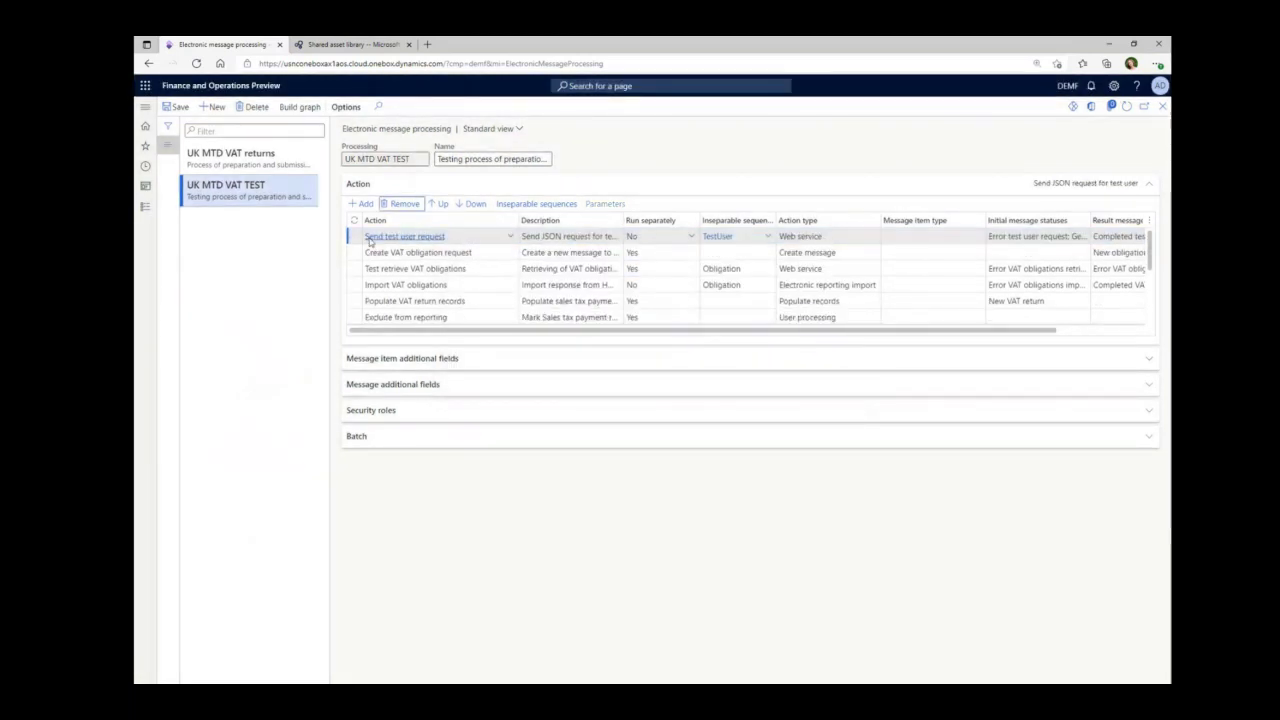
pyautogui.click(527, 235)
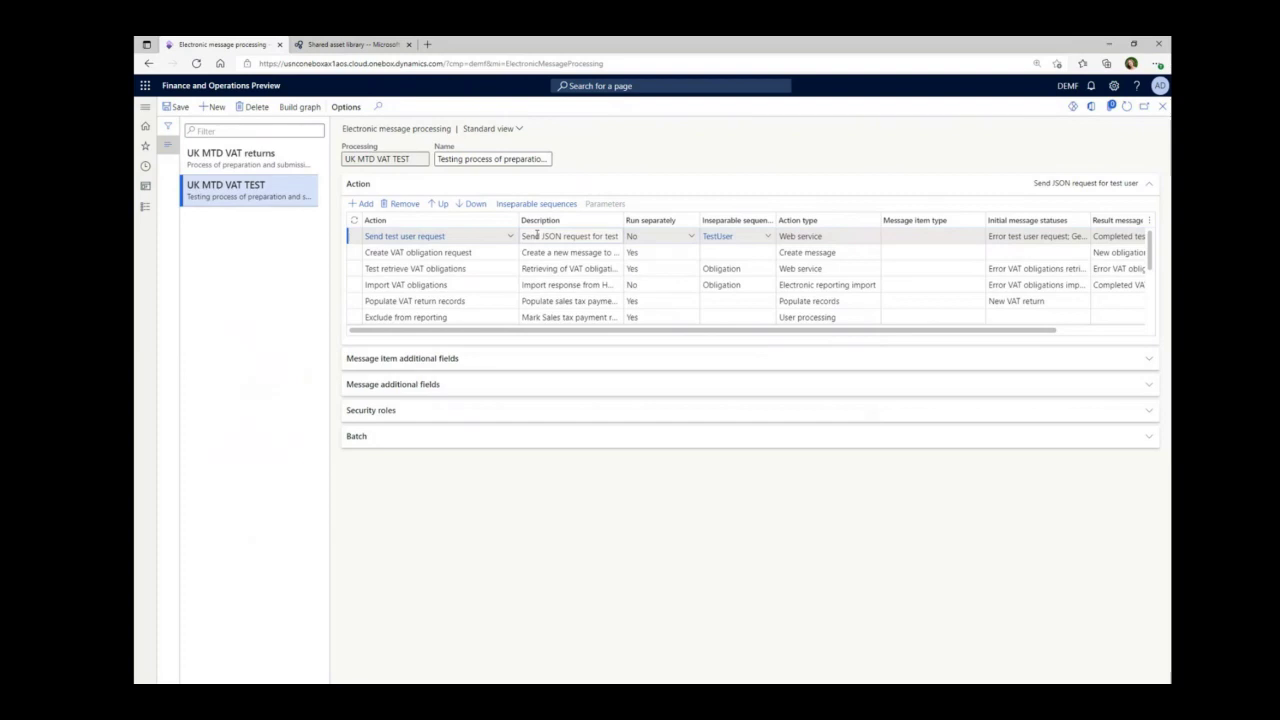
pyautogui.click(401, 204)
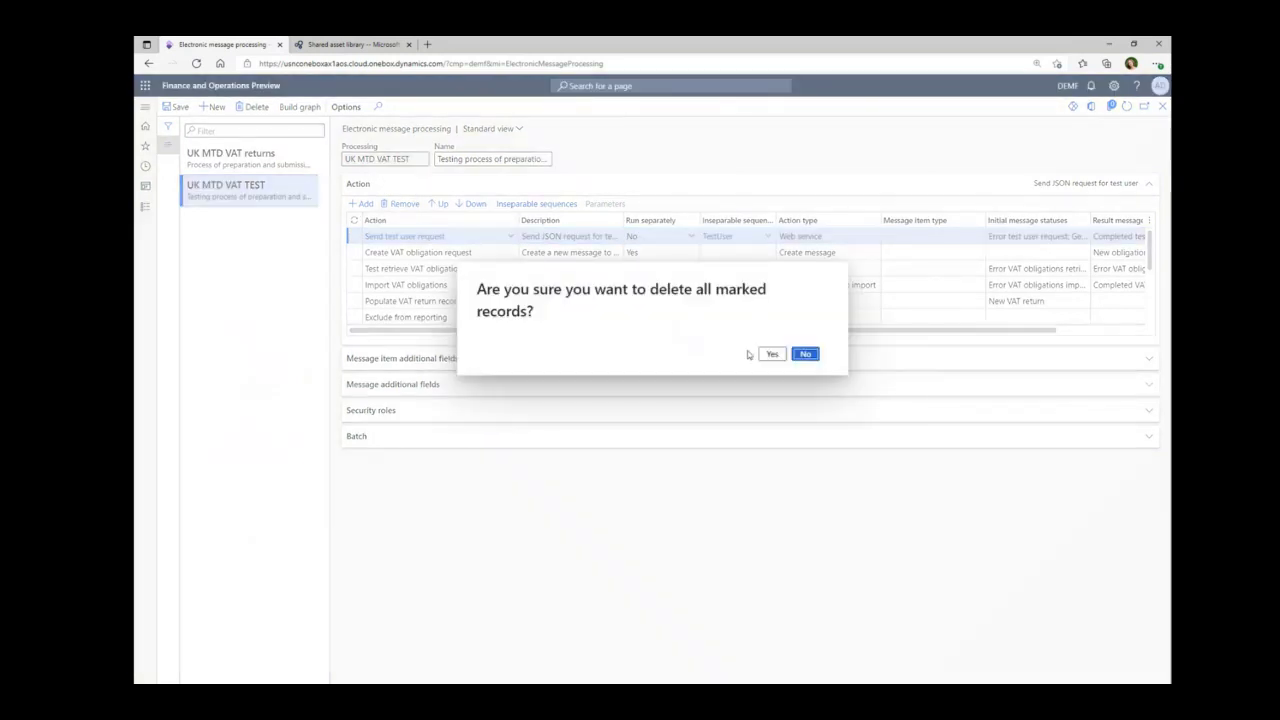
pyautogui.click(771, 355)
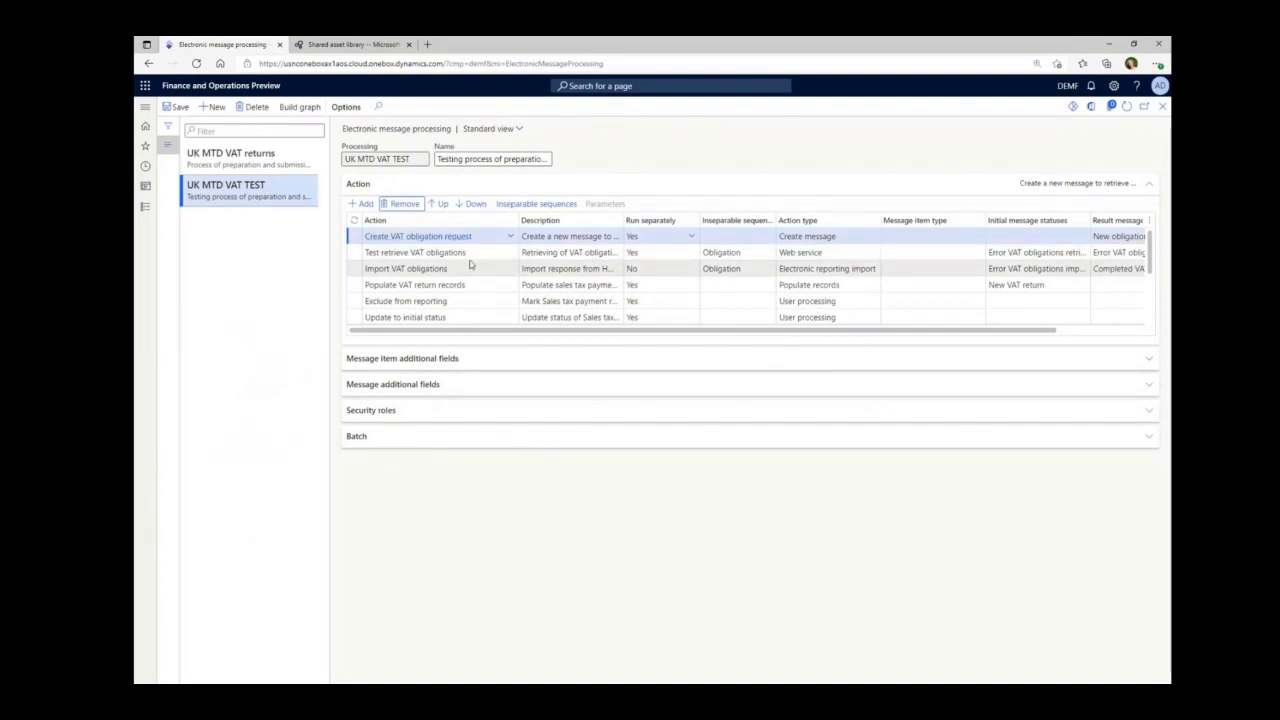
# Open the default value of the Tax registration number message additional field for the UK MTD VAT TEST processing
pyautogui.scroll(-5, 470, 264)
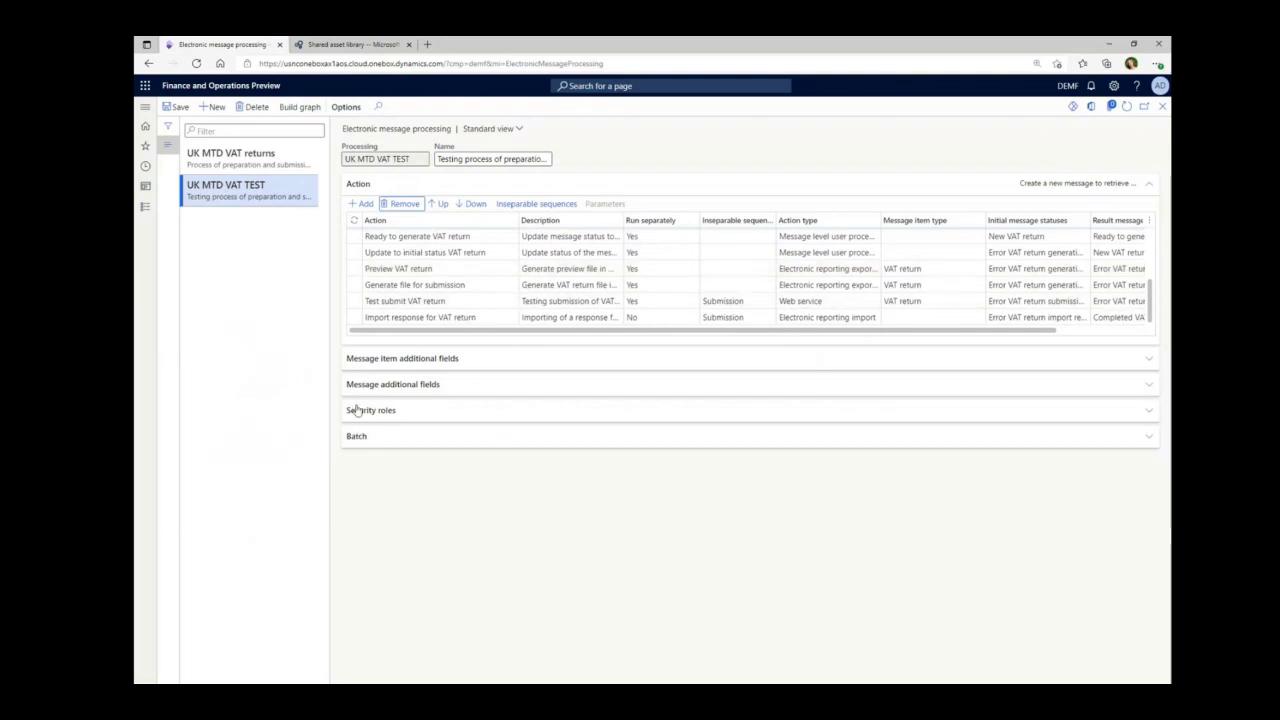
pyautogui.click(422, 388)
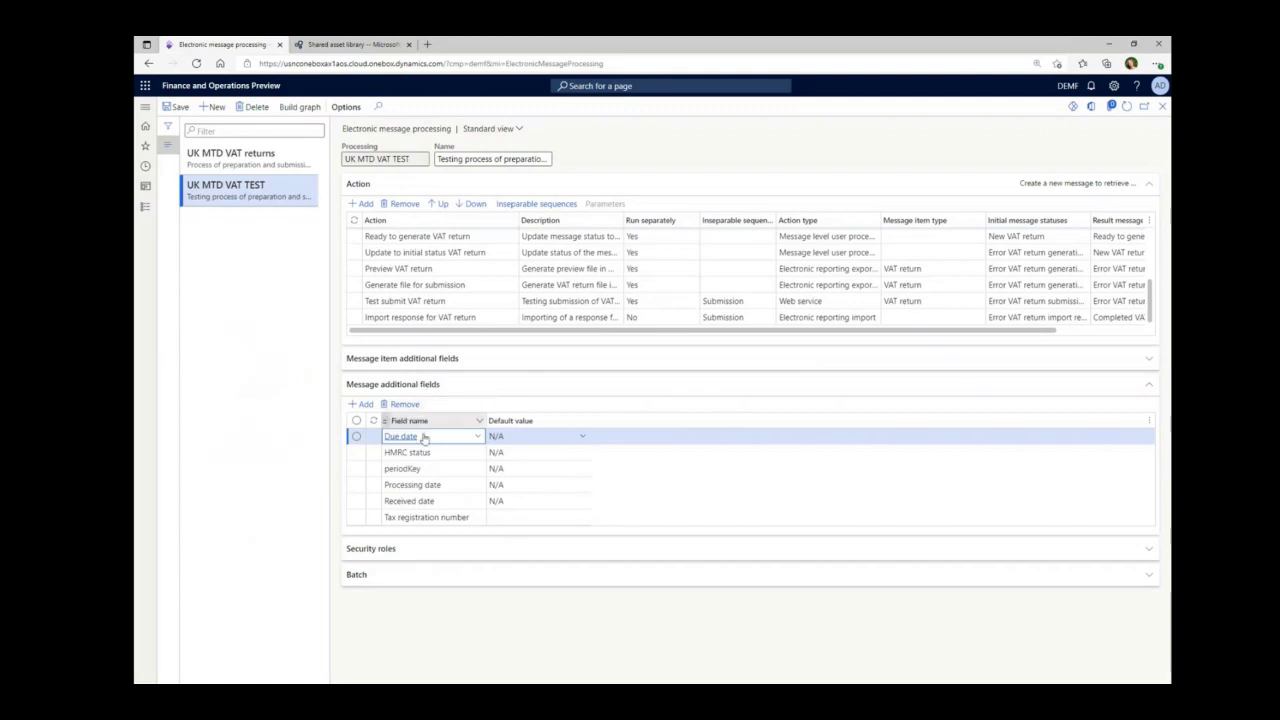
pyautogui.click(493, 517)
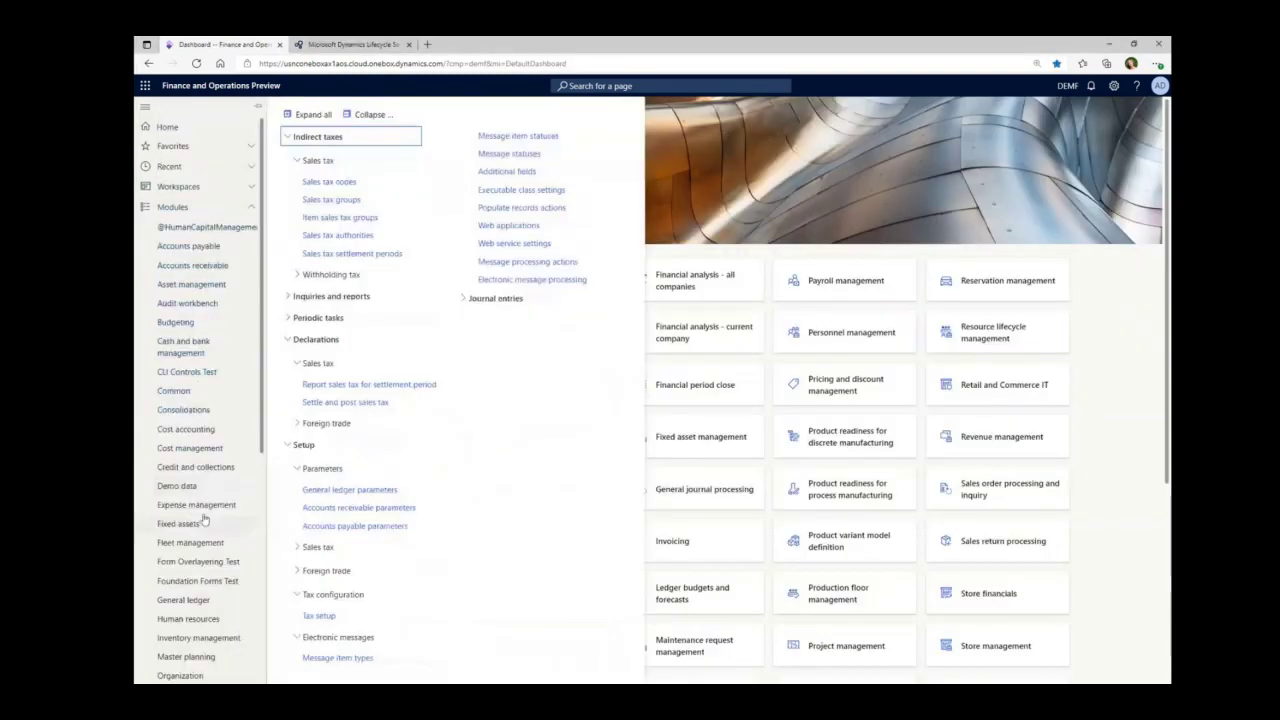
# Browse the module list from the dashboard to the Tax module
pyautogui.scroll(-1, 212, 565)
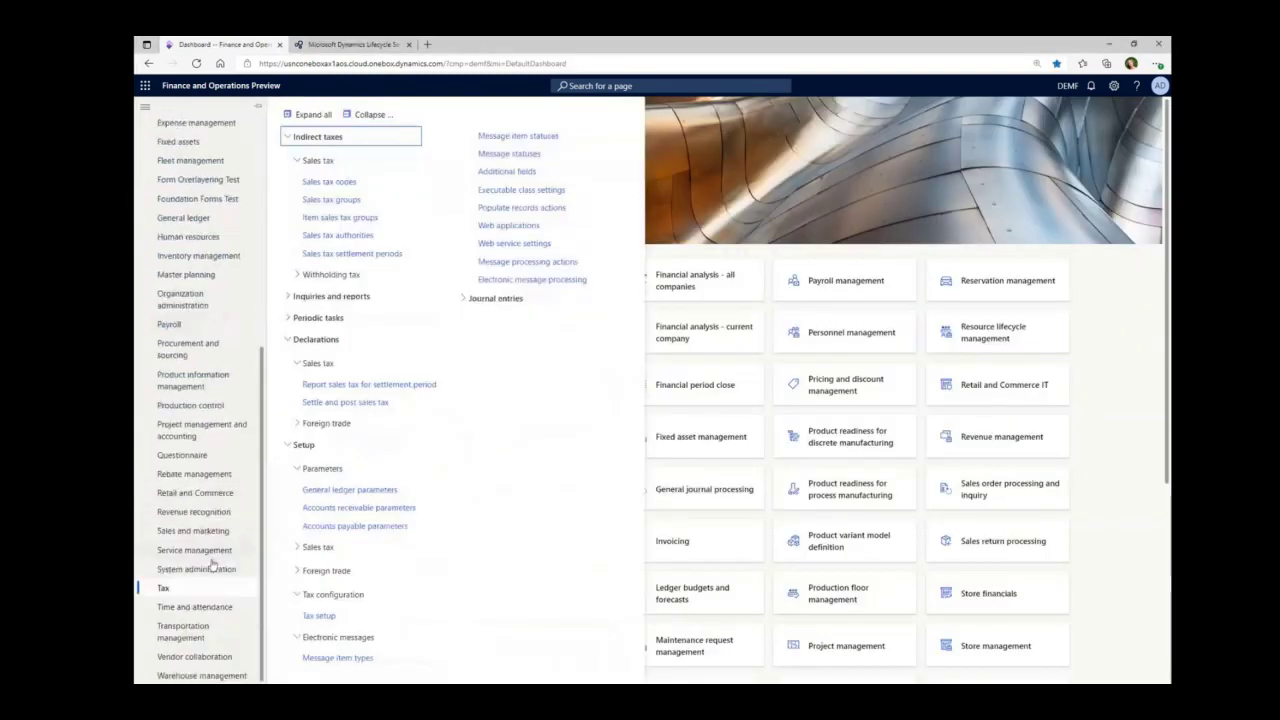